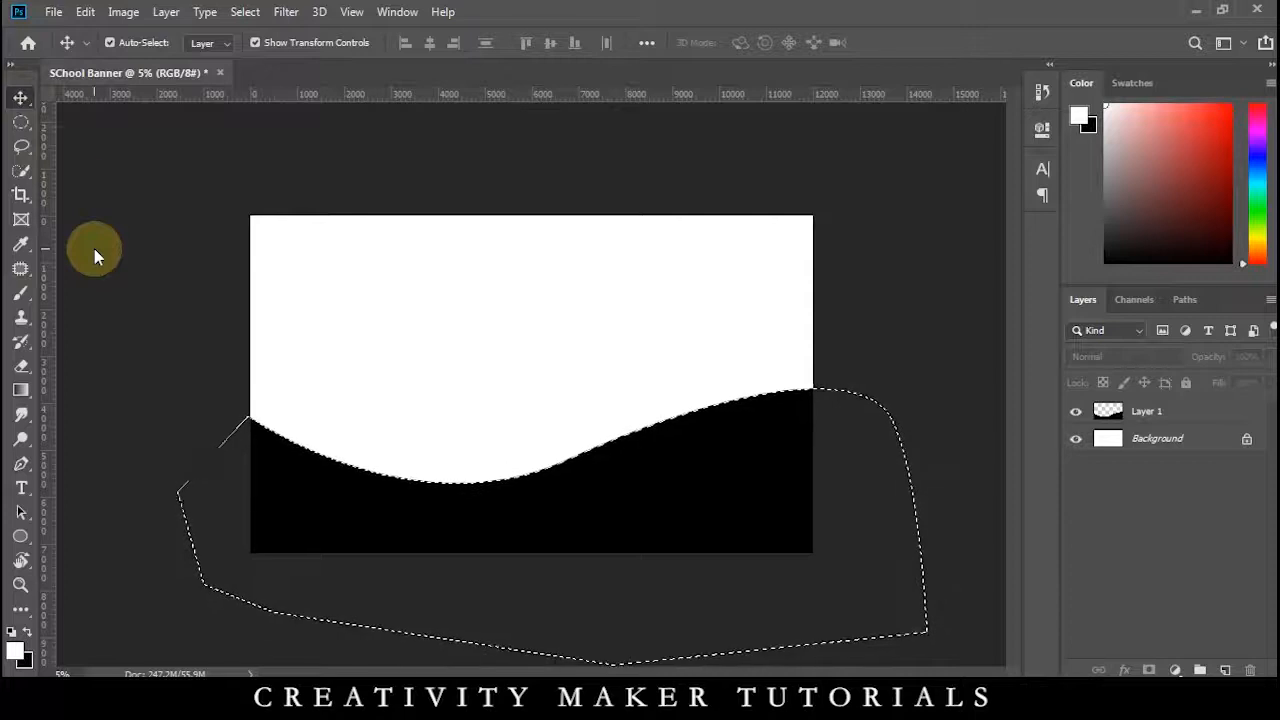
Clear the selection and duplicate the black wave layer
key("ctrl+d")
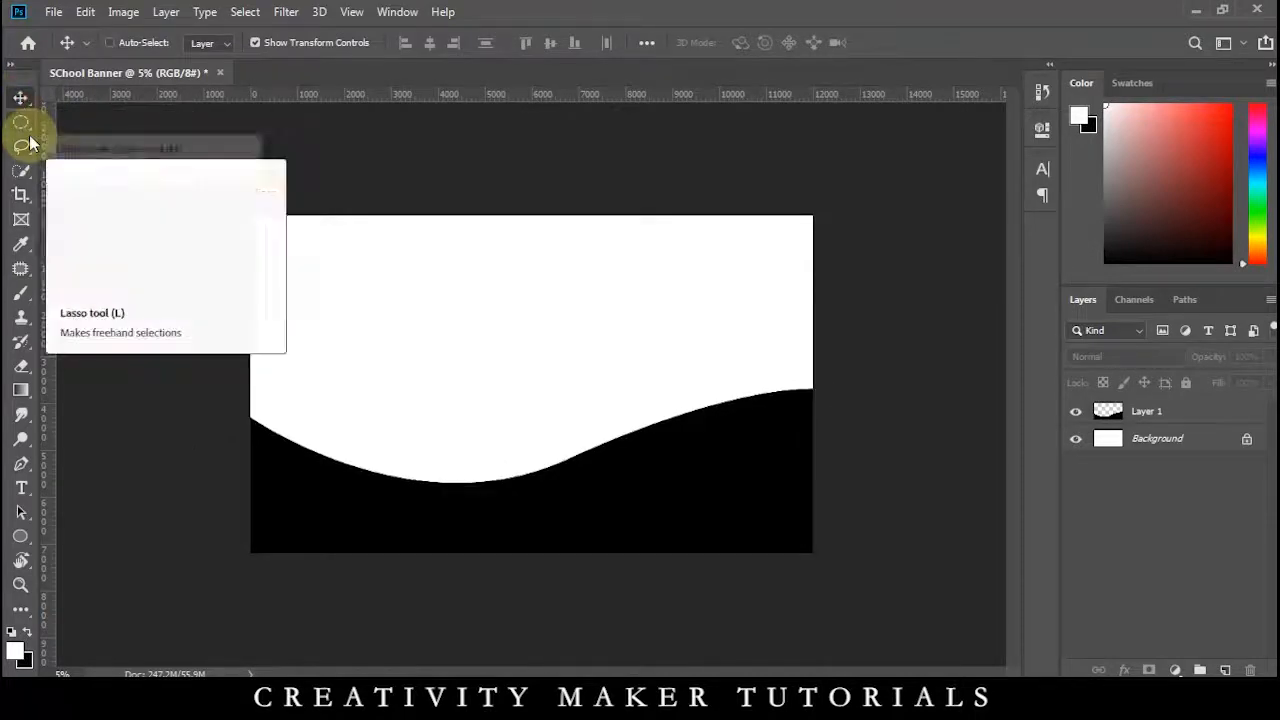
left_click(763, 465)
key("ctrl+j")
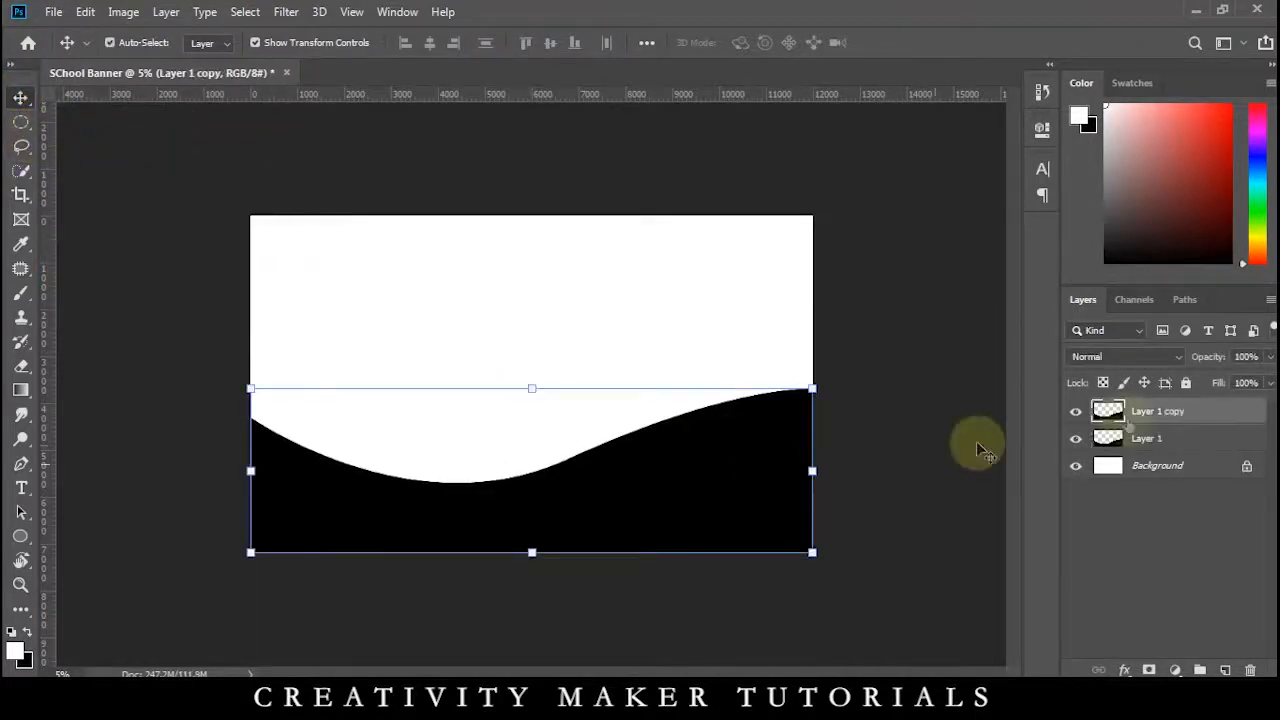
Set the background colour to red (ff0000) and fill the duplicated wave with it
double_click(1100, 410)
left_click(1175, 298)
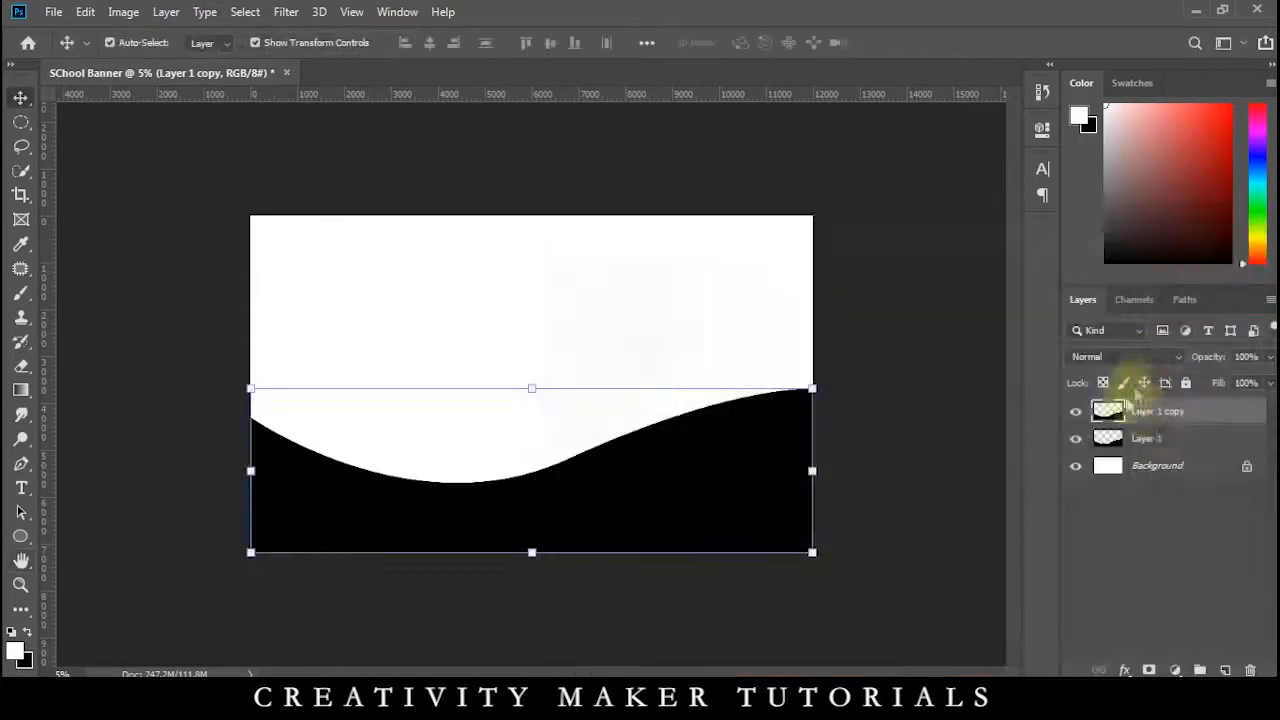
left_click(22, 658)
type("ff0000")
left_click(1220, 255)
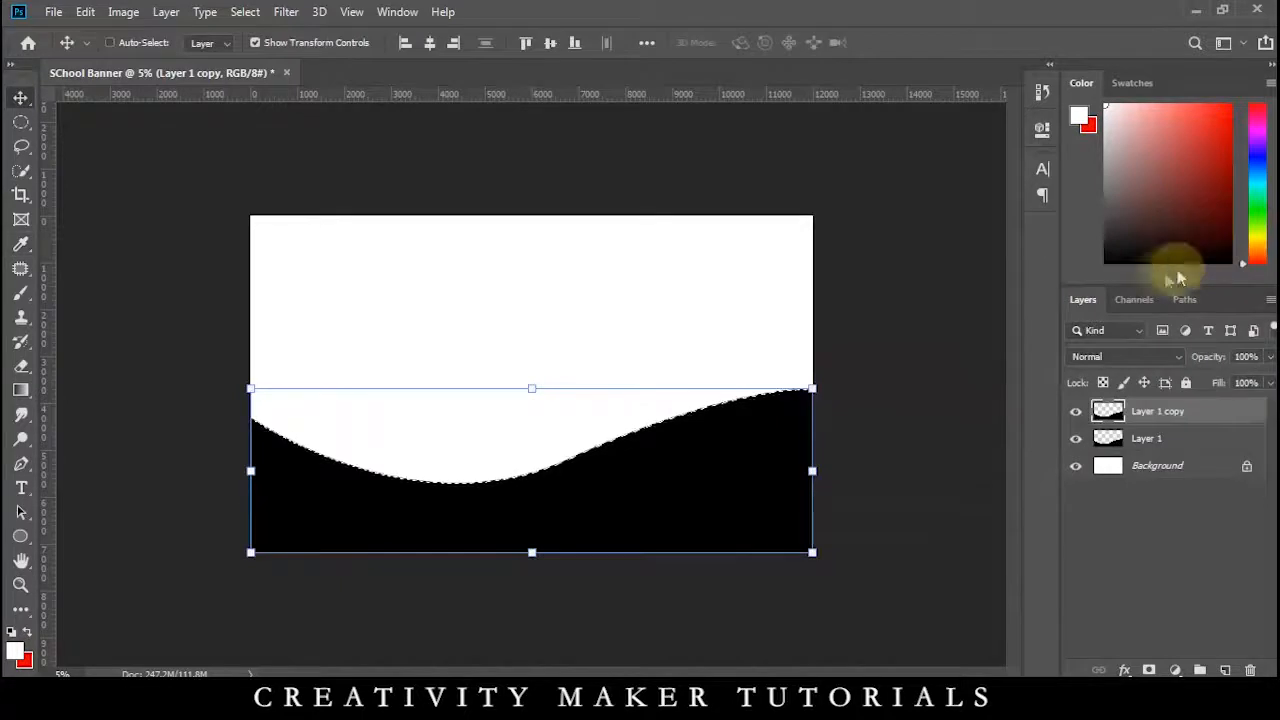
key("ctrl+BackSpace")
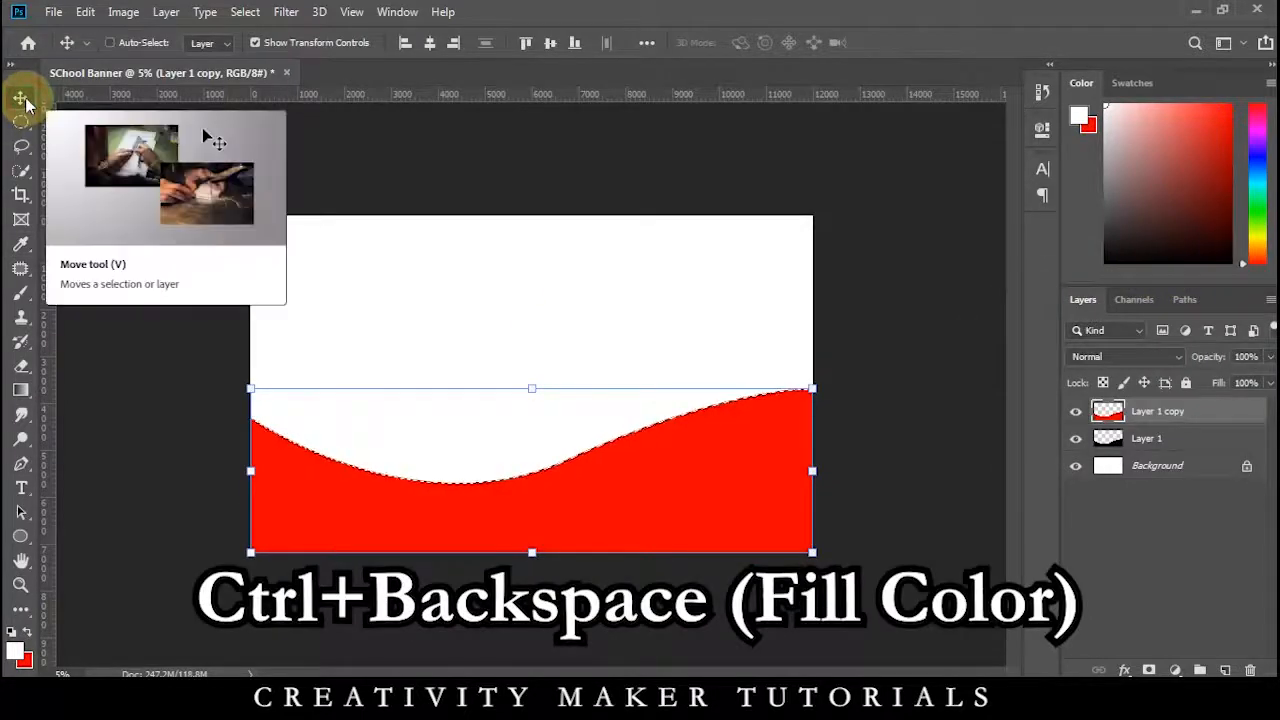
Place the red wave copy beneath the black wave and nudge it upward to form a red band
key("ctrl+bracketleft")
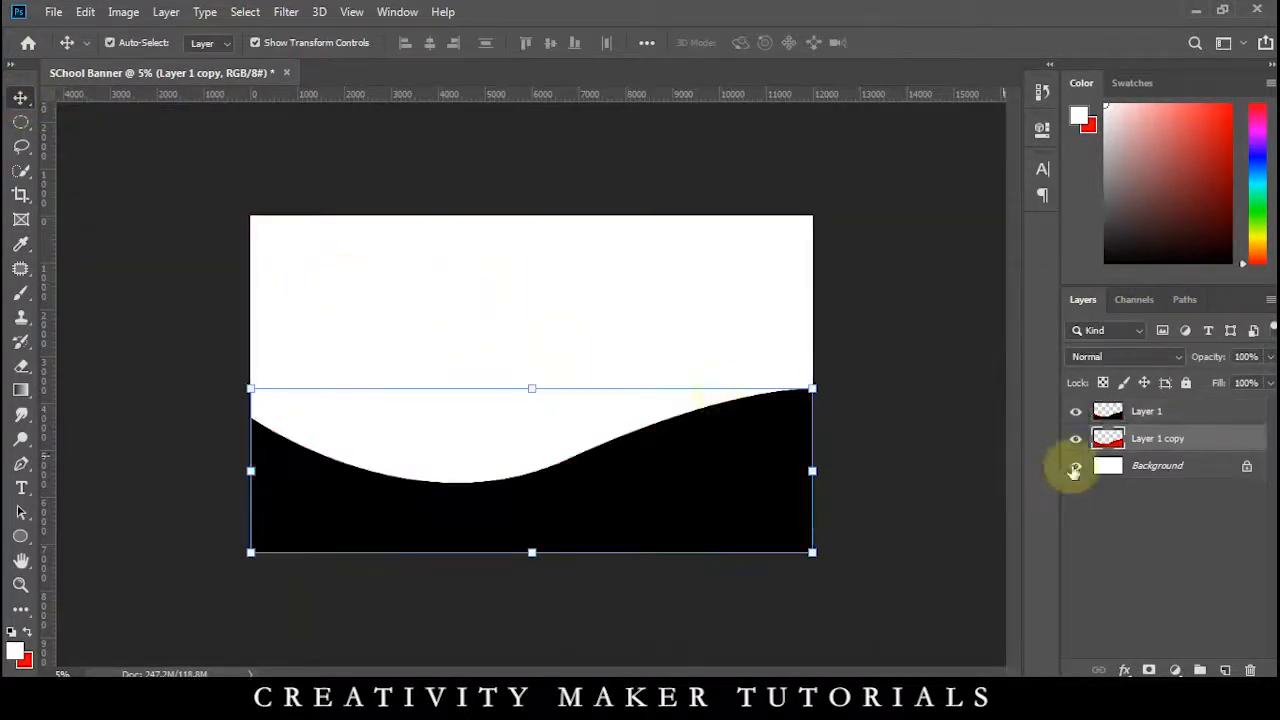
key("shift+Up")
key("shift+Up")
key("shift+Up")
key("shift+Up")
key("shift+Up")
key("shift+Up")
key("shift+Up")
key("shift+Up")
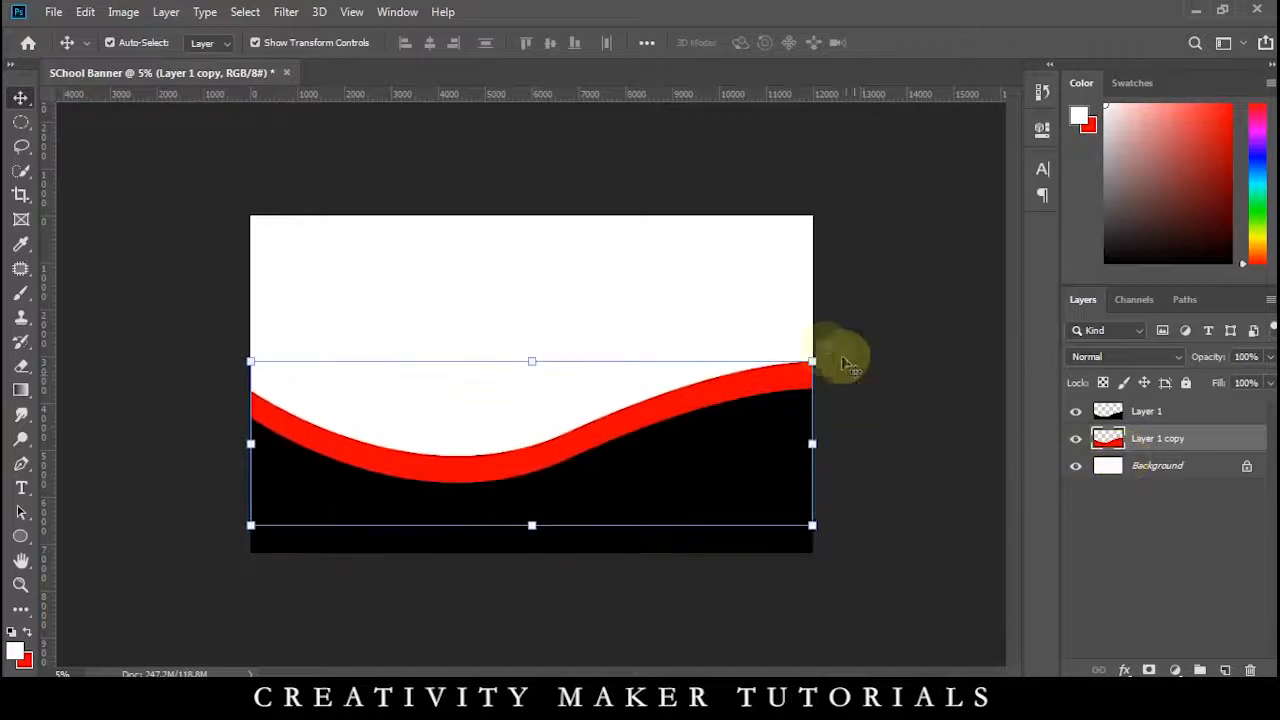
Enlarge the red wave, rotate it by about 2.9° and shift it so it tapers from the right edge toward the banner's middle
left_click(815, 357)
left_click_drag(813, 360, 845, 360)
key("Left")
key("Left")
key("Left")
key("Left")
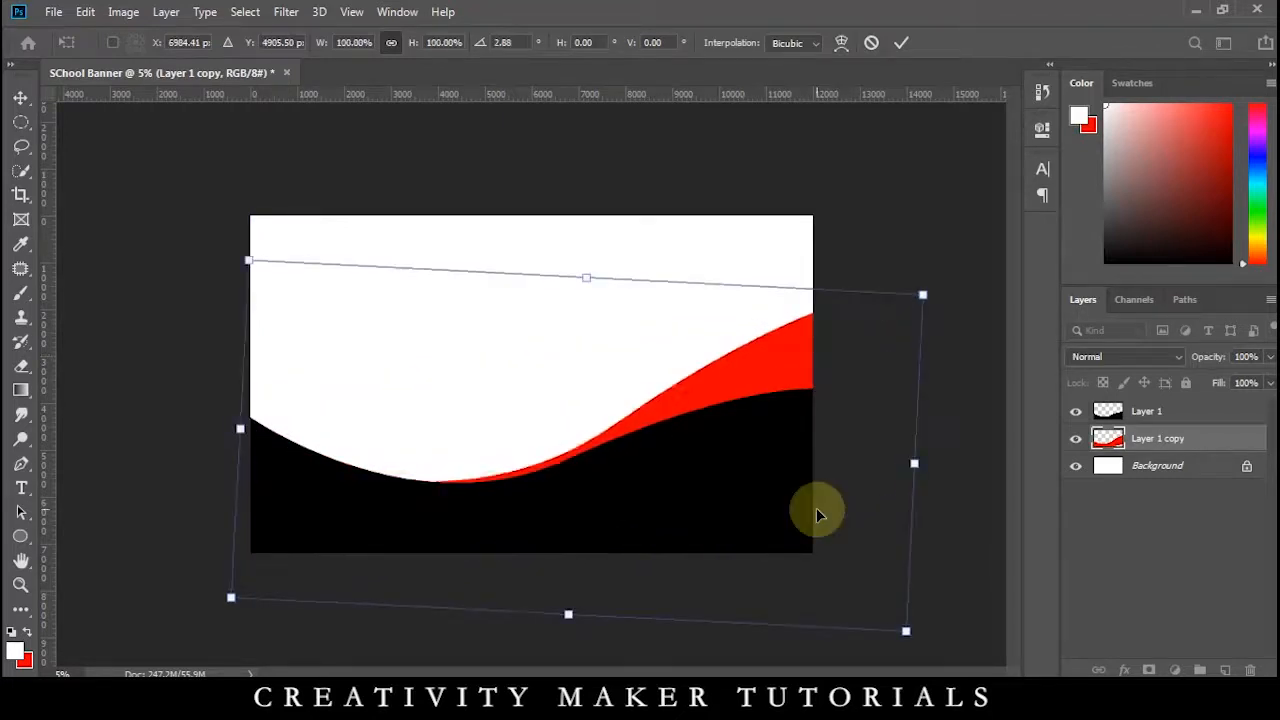
key("Up")
key("Up")
key("Return")
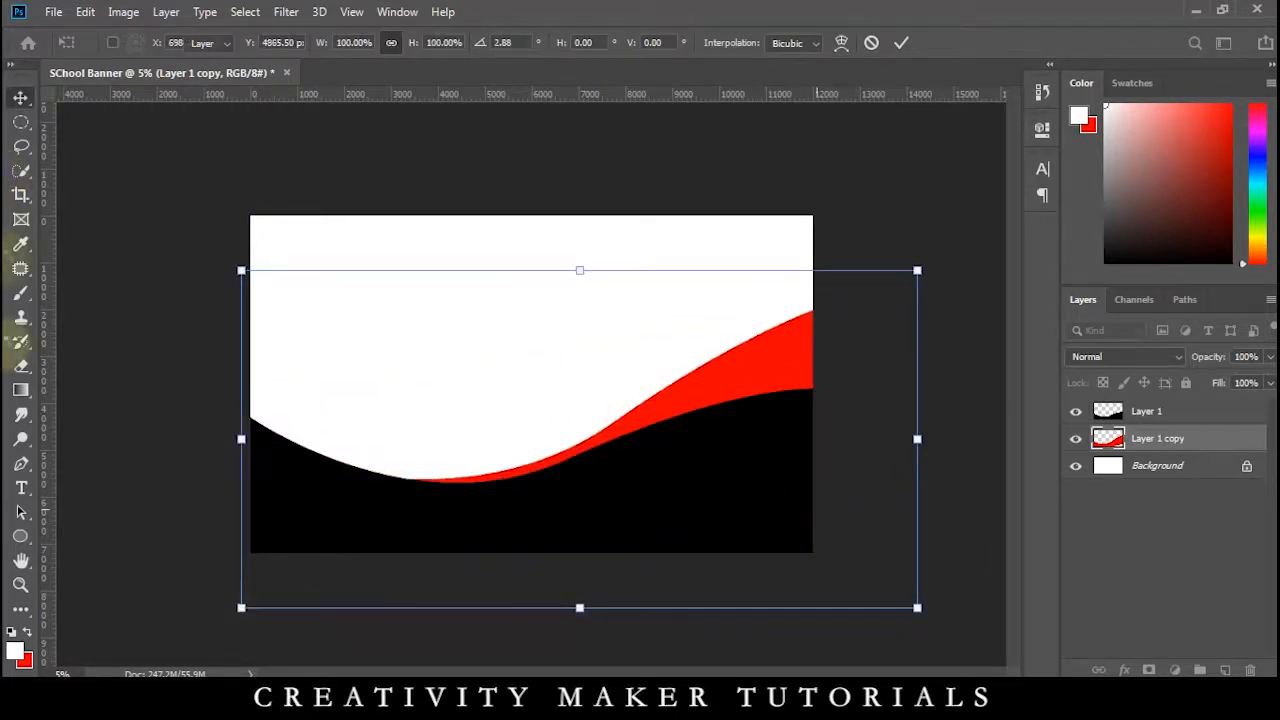
Draw an ellipse about 6260 × 8300 px over the banner's left side and fill it with red
left_click(21, 536)
left_click(201, 248)
left_click(651, 266)
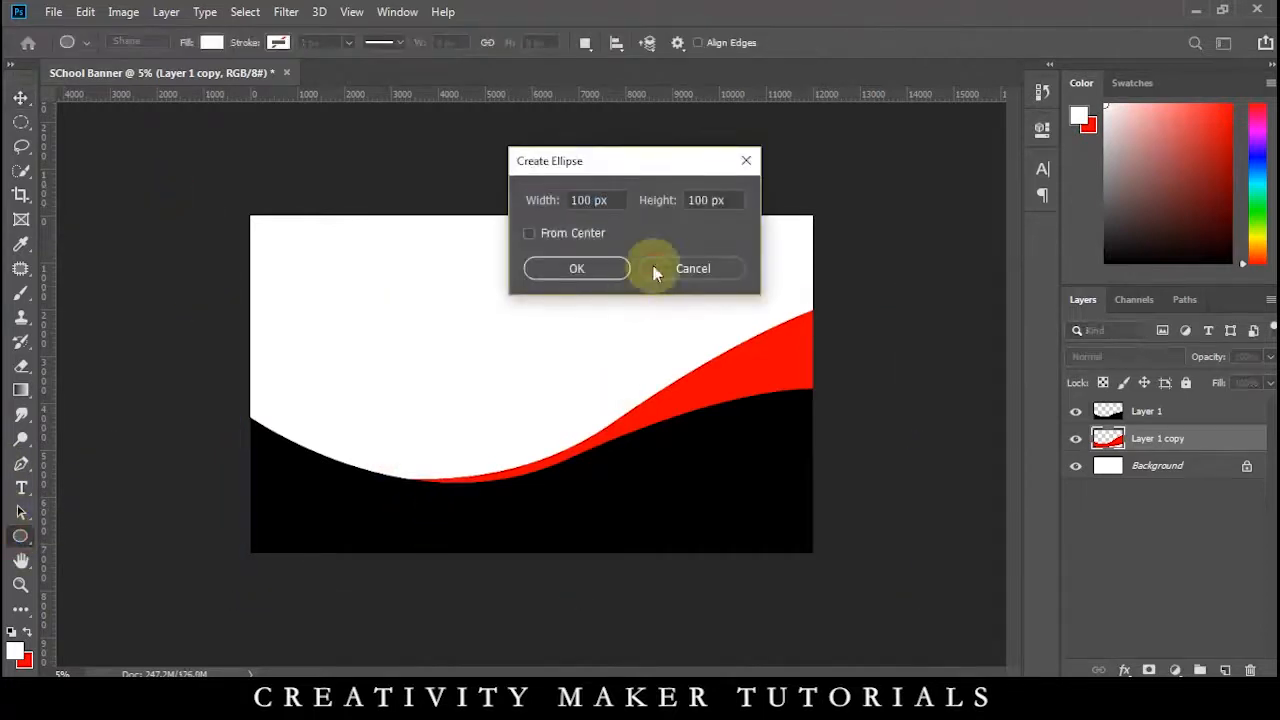
left_click_drag(209, 177, 494, 567)
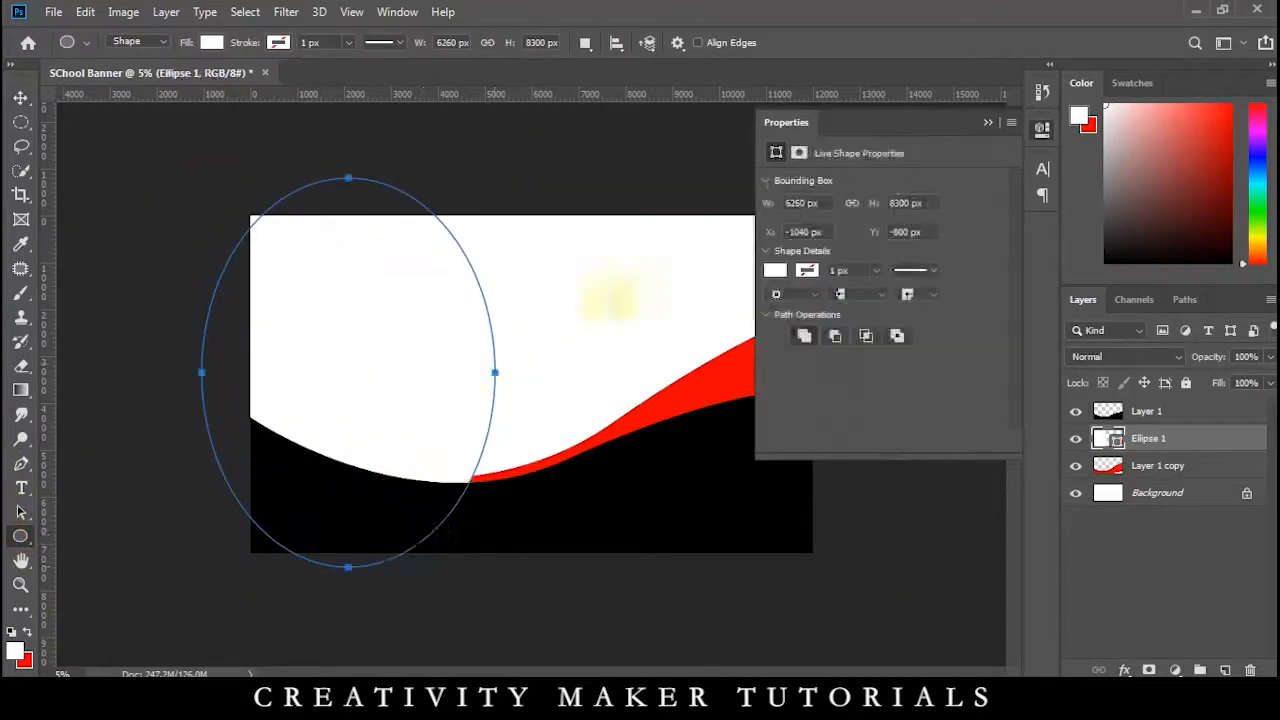
left_click(775, 270)
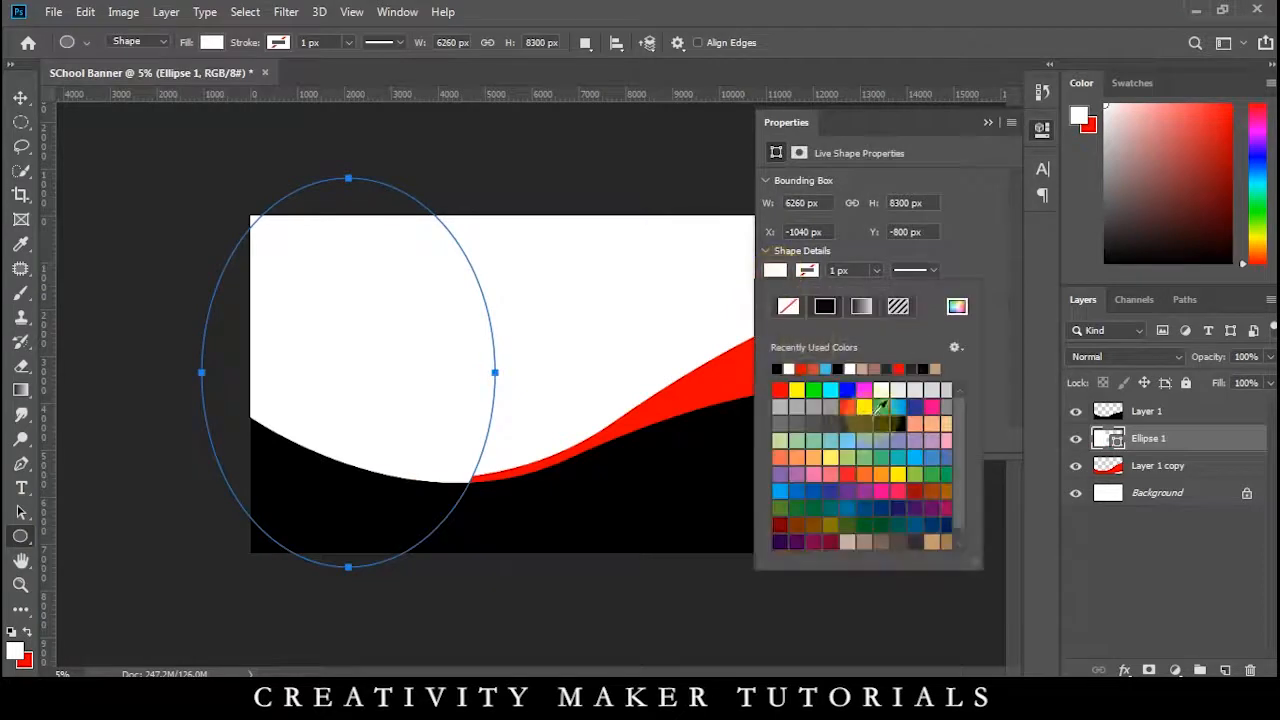
left_click(780, 388)
left_click(988, 122)
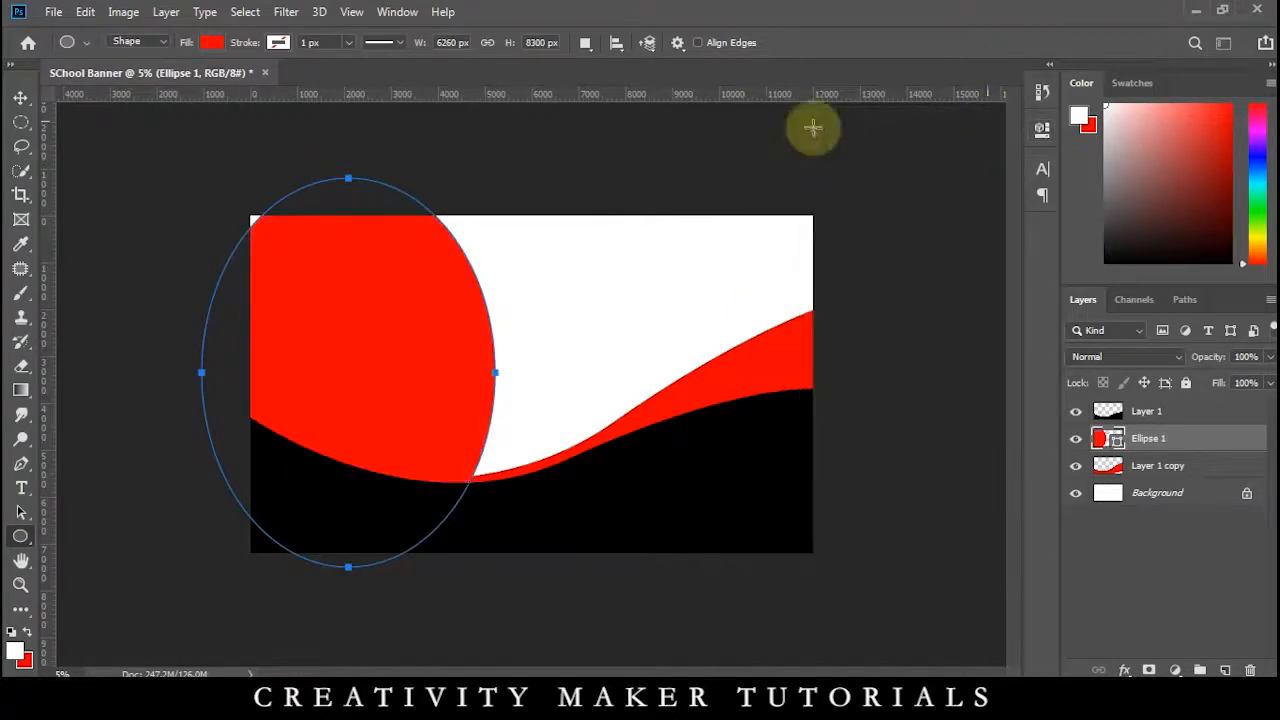
Shift the red ellipse slightly to the left and raise the red wave a little
left_click(20, 97)
left_click_drag(291, 294, 274, 307)
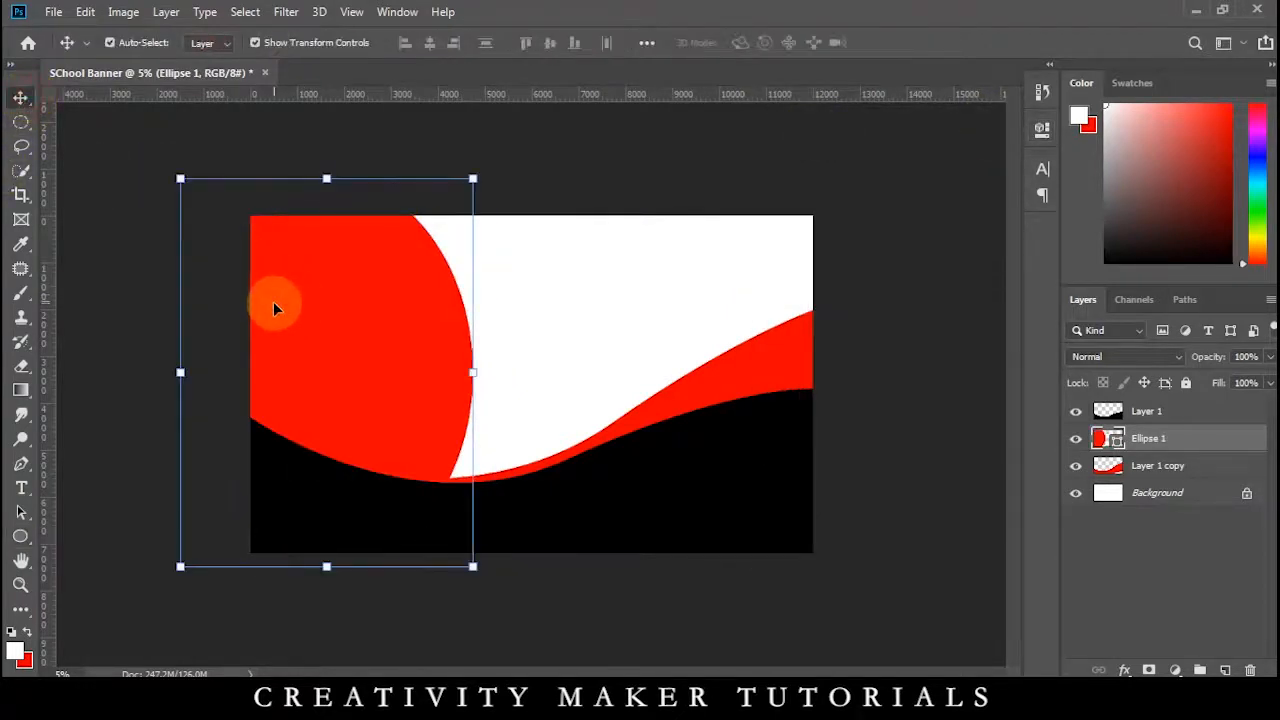
left_click(735, 390)
left_click_drag(309, 366, 320, 366)
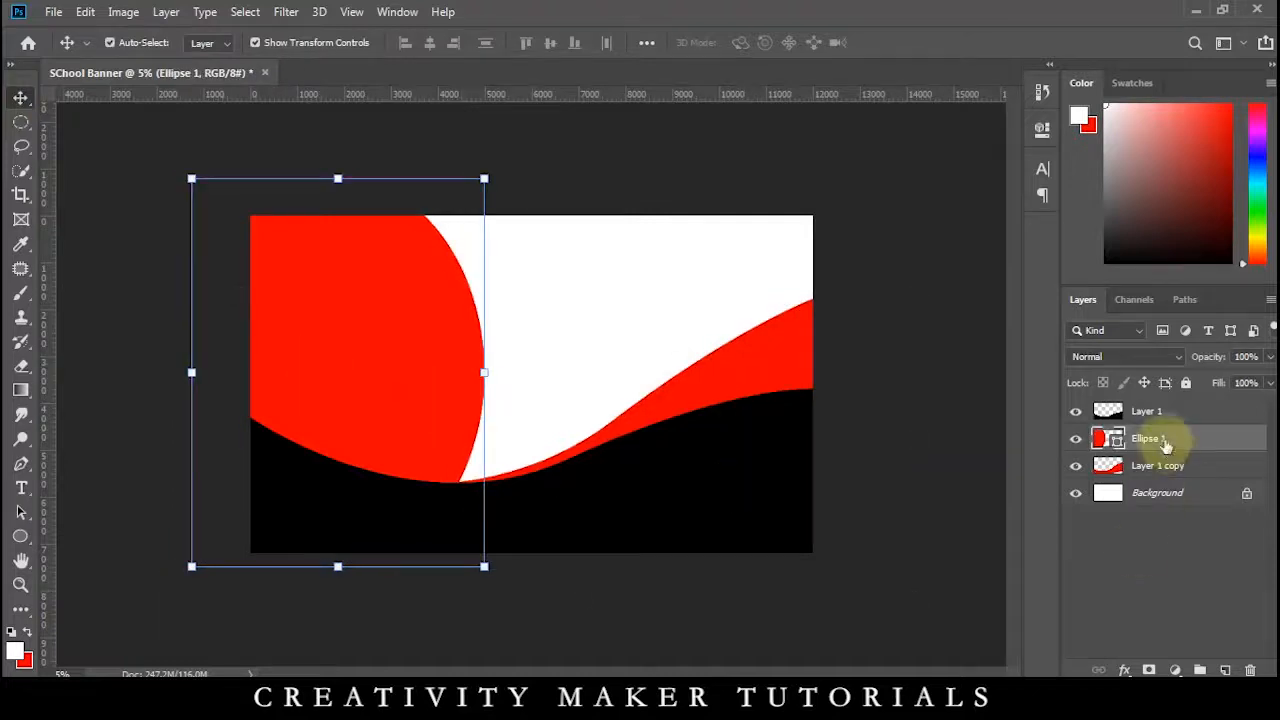
Duplicate the red ellipse and recolour the copy brown (6c4b4b)
key("ctrl+j")
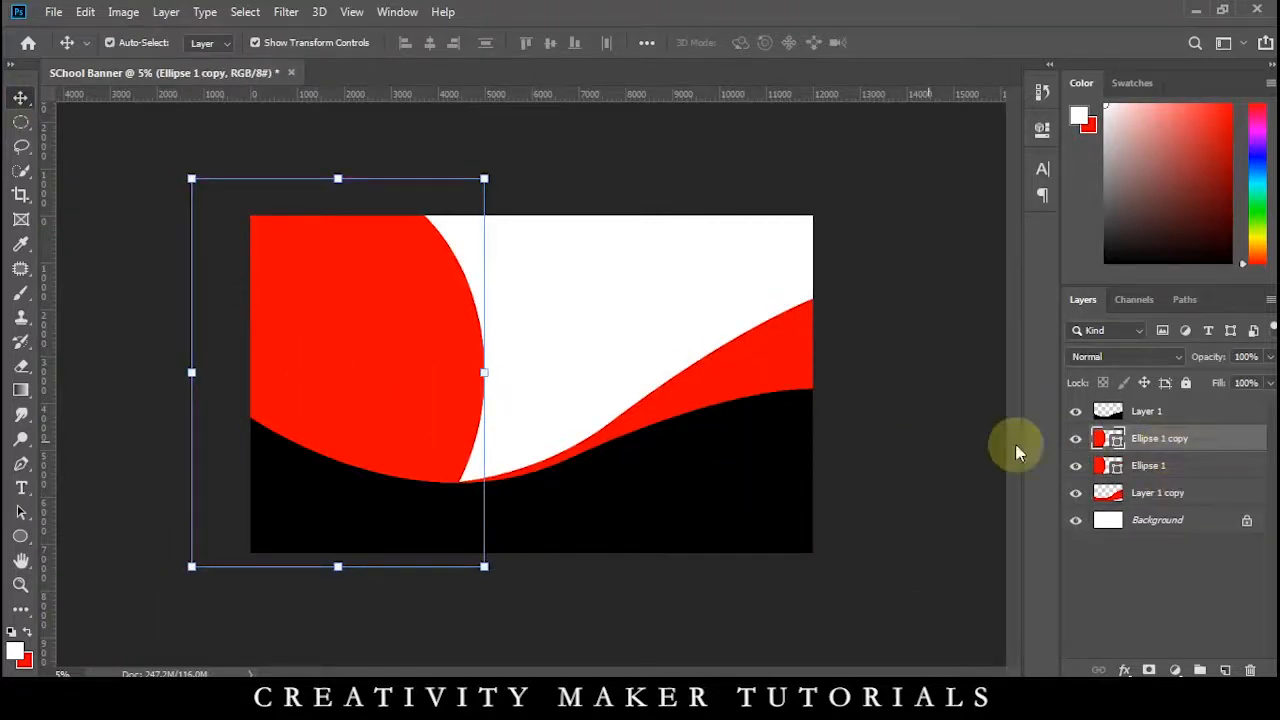
double_click(1097, 447)
left_click(858, 400)
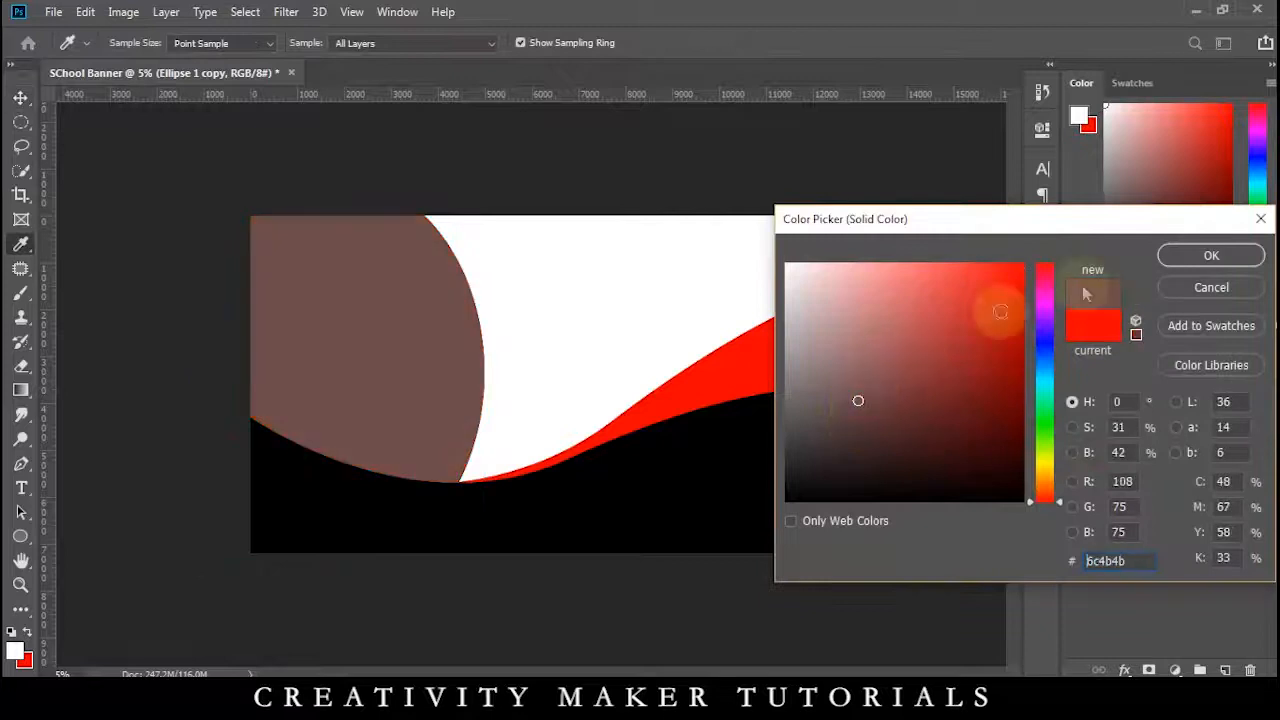
left_click(1170, 258)
Place the brown ellipse beneath the red one and offset it right and slightly down to form a crescent edge
key("ctrl+bracketleft")
key("shift+Right")
key("shift+Right")
key("shift+Right")
key("shift+Right")
key("shift+Right")
key("shift+Right")
key("shift+Right")
key("shift+Right")
key("shift+Right")
key("shift+Right")
key("shift+Right")
key("shift+Right")
key("shift+Right")
key("shift+Right")
key("shift+Right")
key("shift+Right")
key("shift+Right")
key("shift+Right")
key("shift+Right")
key("shift+Right")
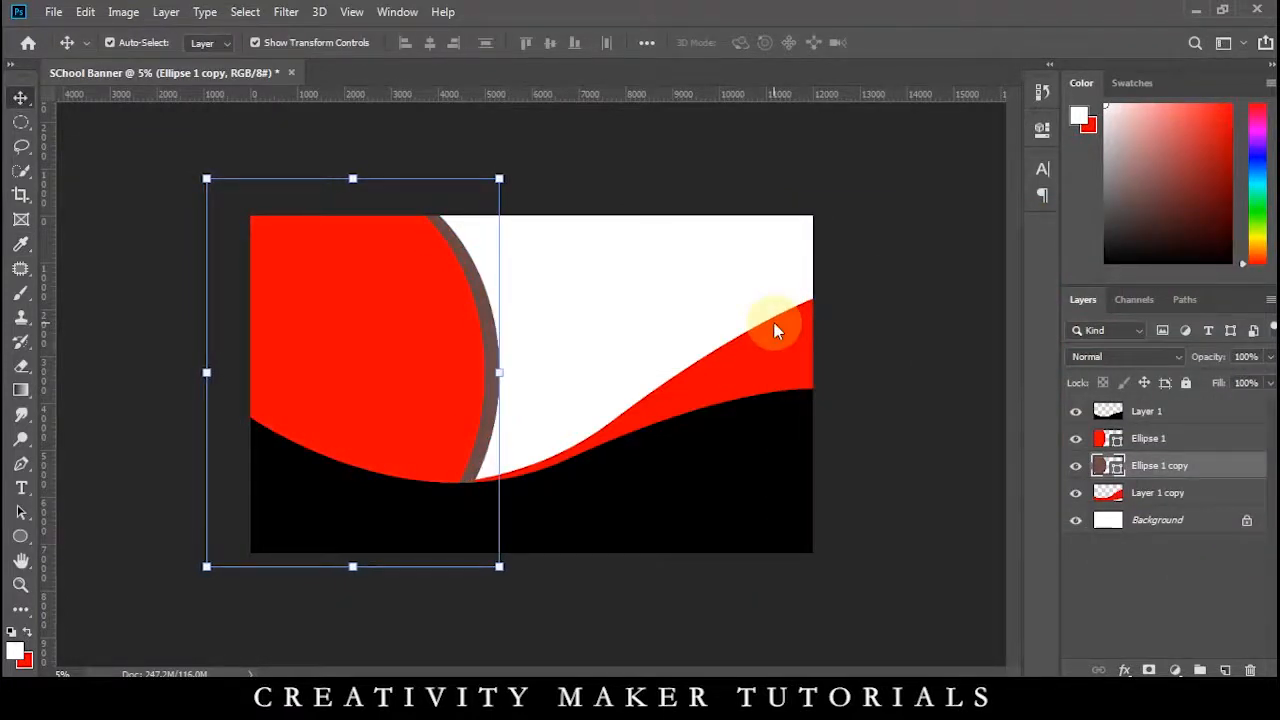
key("shift+Down")
key("shift+Down")
key("shift+Down")
key("shift+Down")
key("shift+Down")
key("shift+Down")
key("shift+Down")
key("shift+Down")
key("shift+Down")
key("shift+Down")
key("shift+Down")
key("shift+Down")
key("shift+Down")
key("shift+Down")
key("shift+Down")
key("shift+Down")
key("shift+Down")
key("shift+Down")
key("shift+Right")
key("shift+Right")
key("shift+Right")
key("shift+Right")
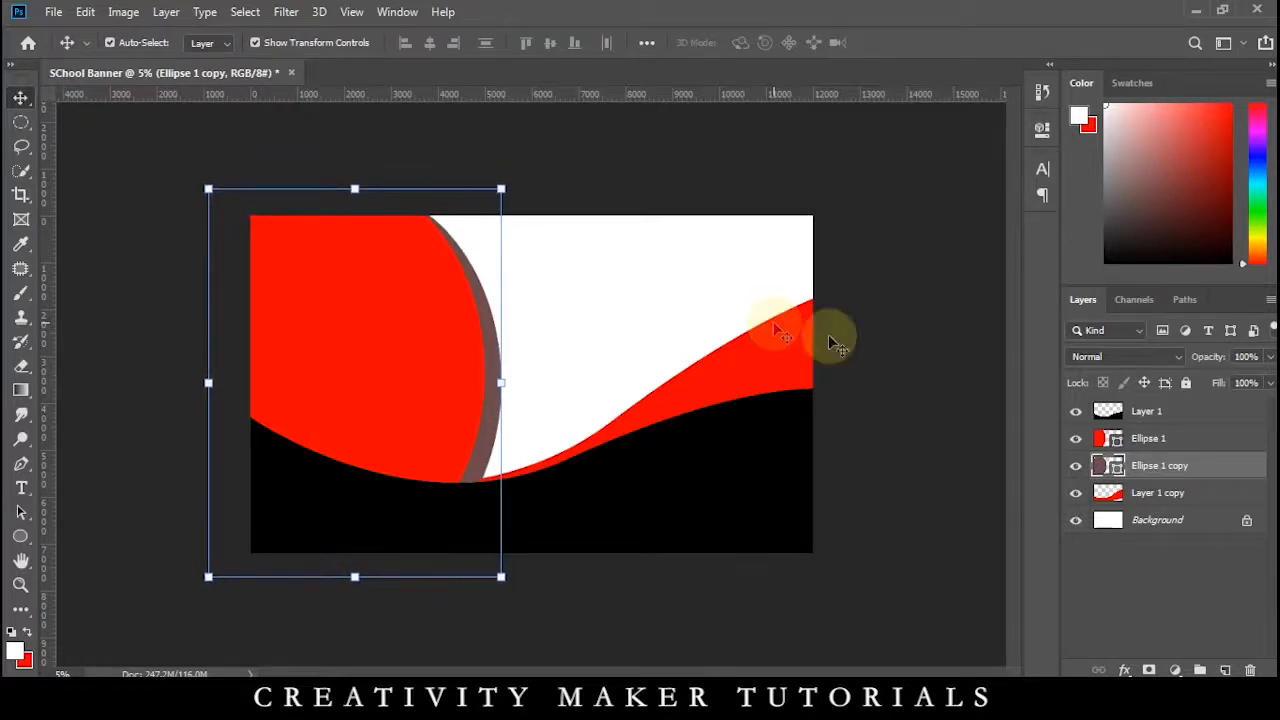
Add a white drop shadow to the red ellipse with a 139° angle, 81 px distance, 8% spread and 0 px size
left_click(1181, 438)
double_click(1181, 438)
left_click(566, 580)
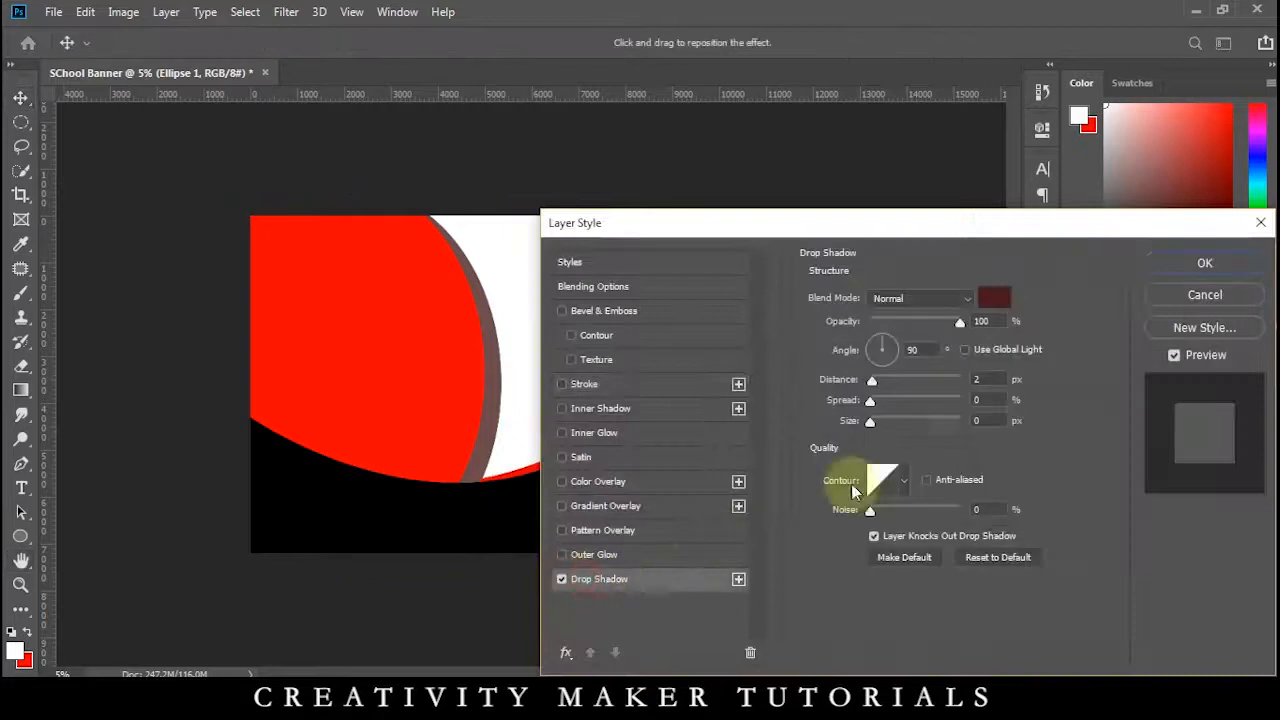
left_click(988, 294)
left_click(1188, 256)
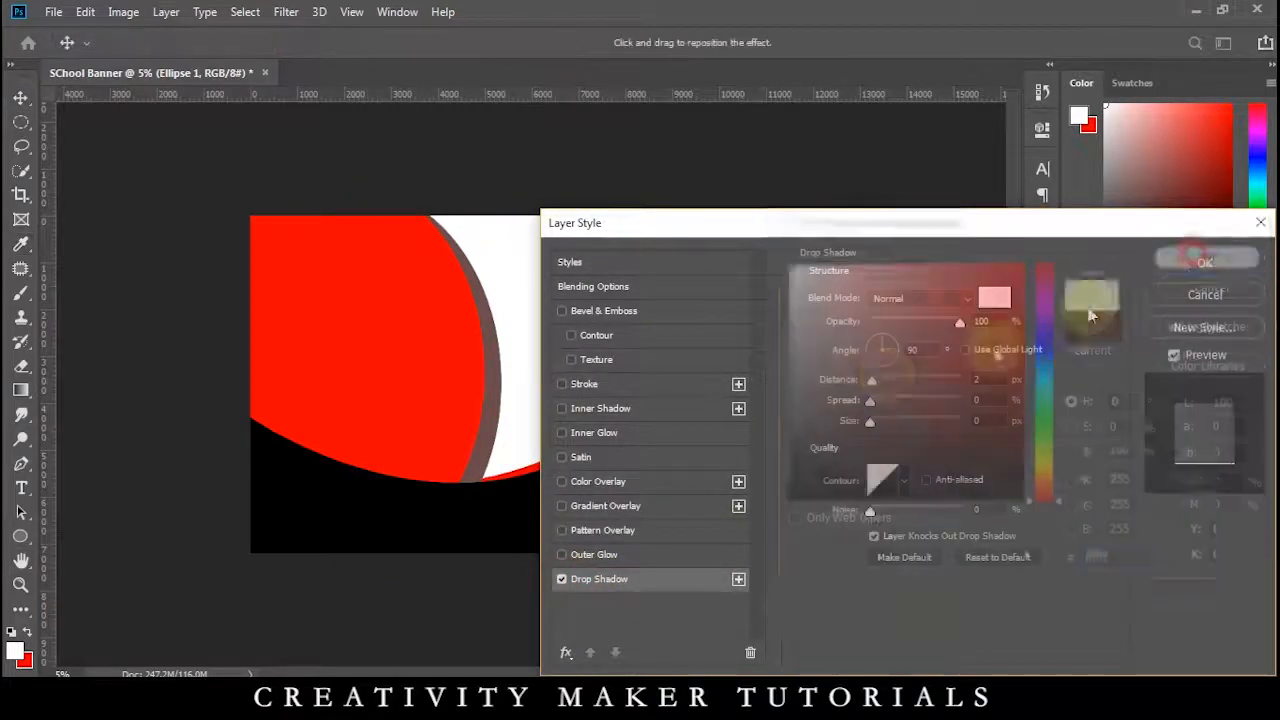
left_click_drag(920, 386, 941, 384)
left_click_drag(871, 403, 878, 403)
mouse_move(881, 358)
left_mouse_down()
mouse_move(880, 338)
mouse_move(876, 352)
left_mouse_up()
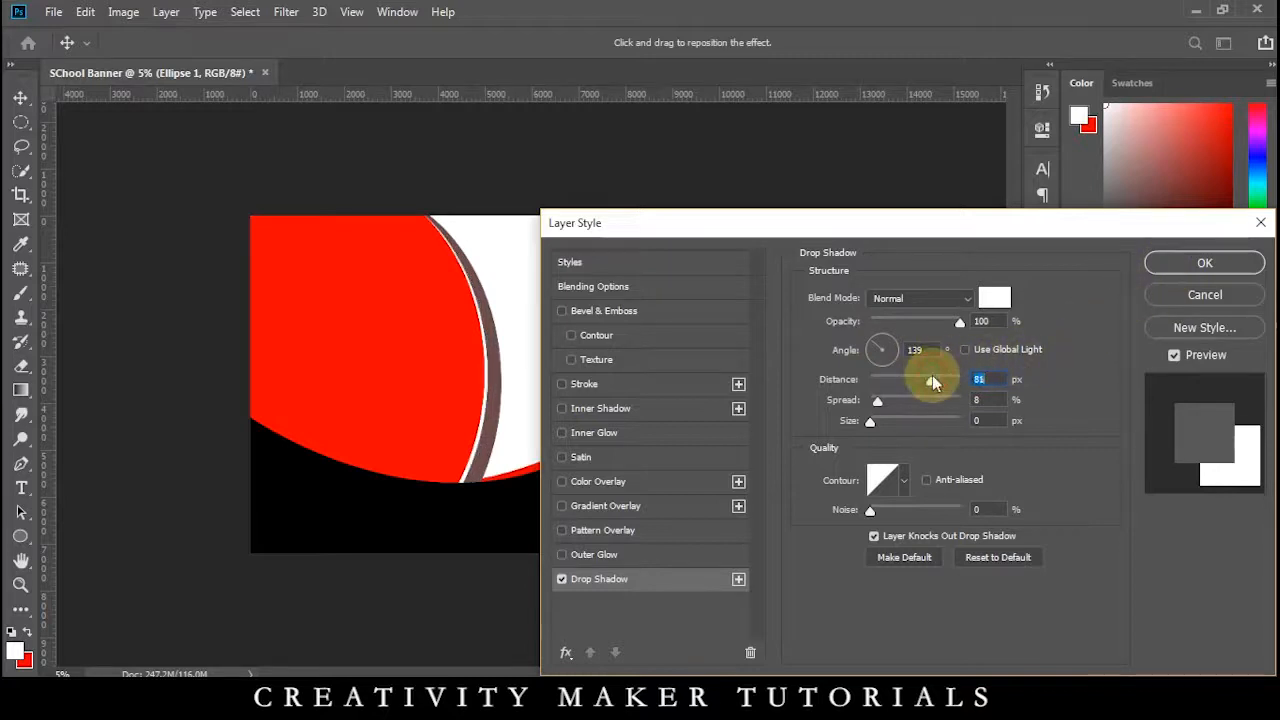
left_click(1171, 262)
Change the brown ellipse copy's fill colour to bright red (ff1717)
left_click(1107, 503)
double_click(1103, 505)
left_click(1002, 265)
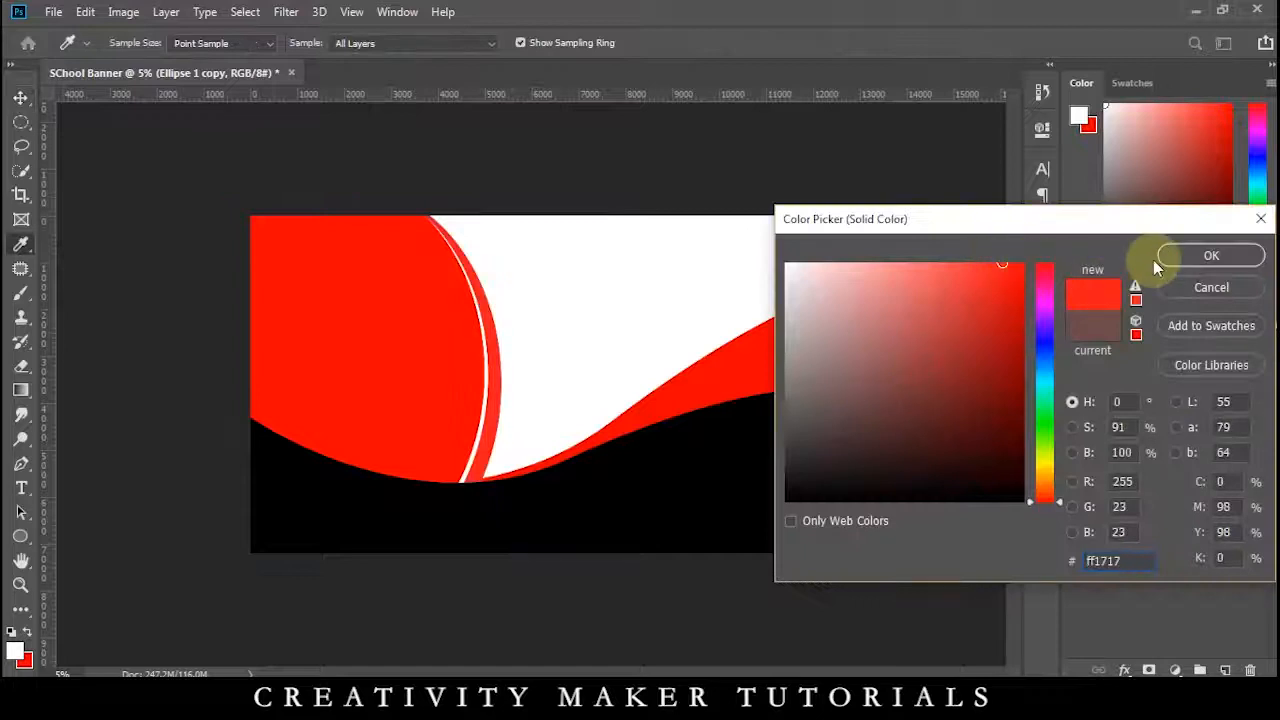
left_click(1155, 262)
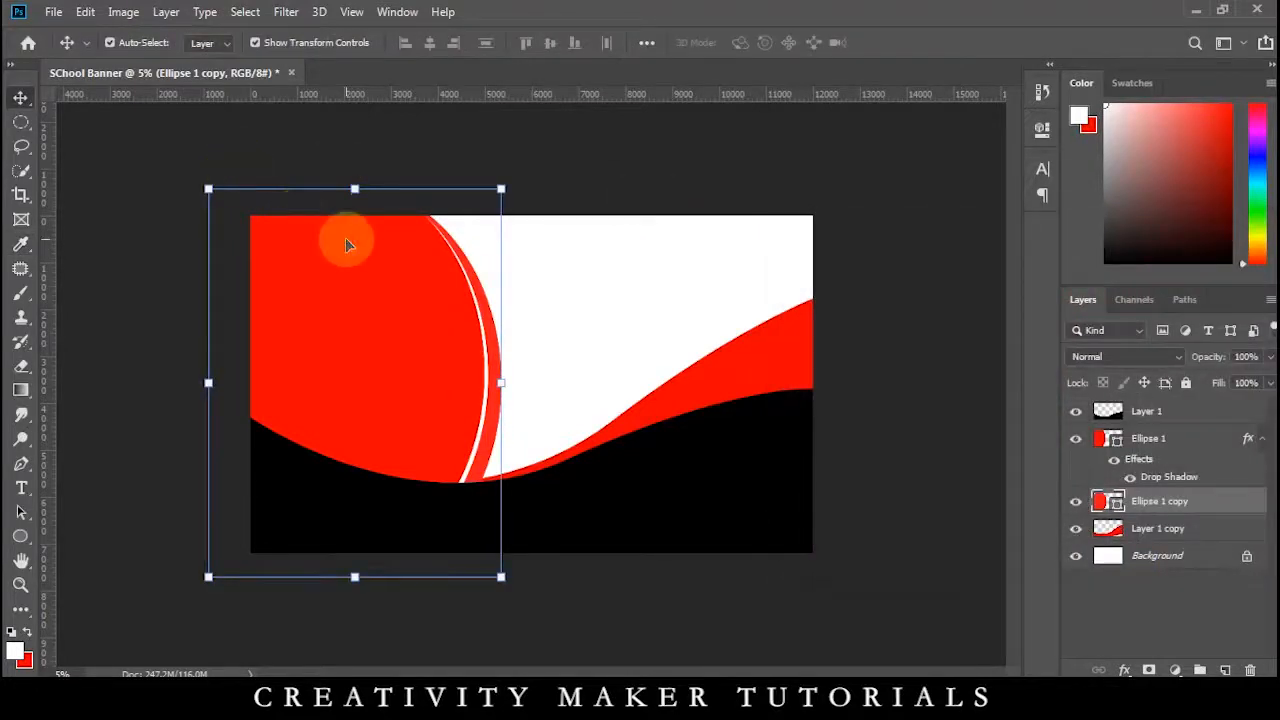
Add a gradient overlay to the front ellipse running from bright red to white
double_click(1210, 438)
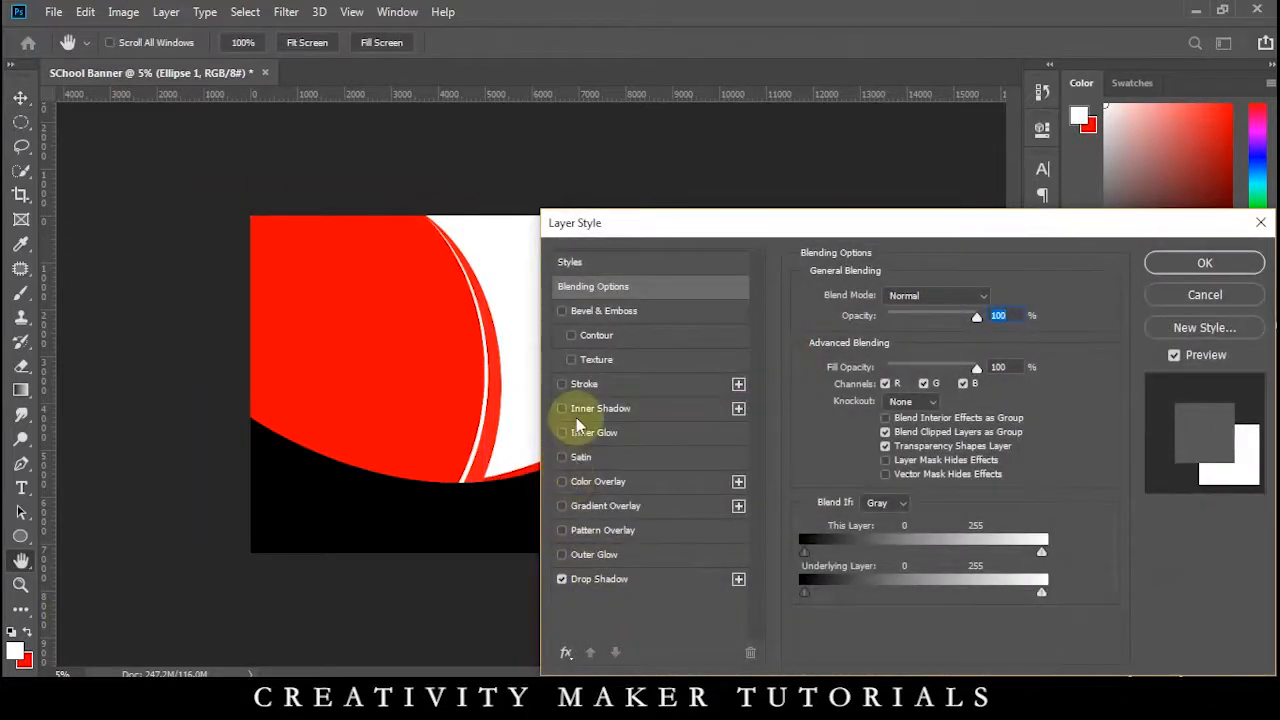
left_click(580, 506)
left_click(890, 342)
left_click(862, 540)
left_click(948, 622)
left_click_drag(1040, 315, 1040, 263)
left_click(1211, 255)
left_click(1214, 246)
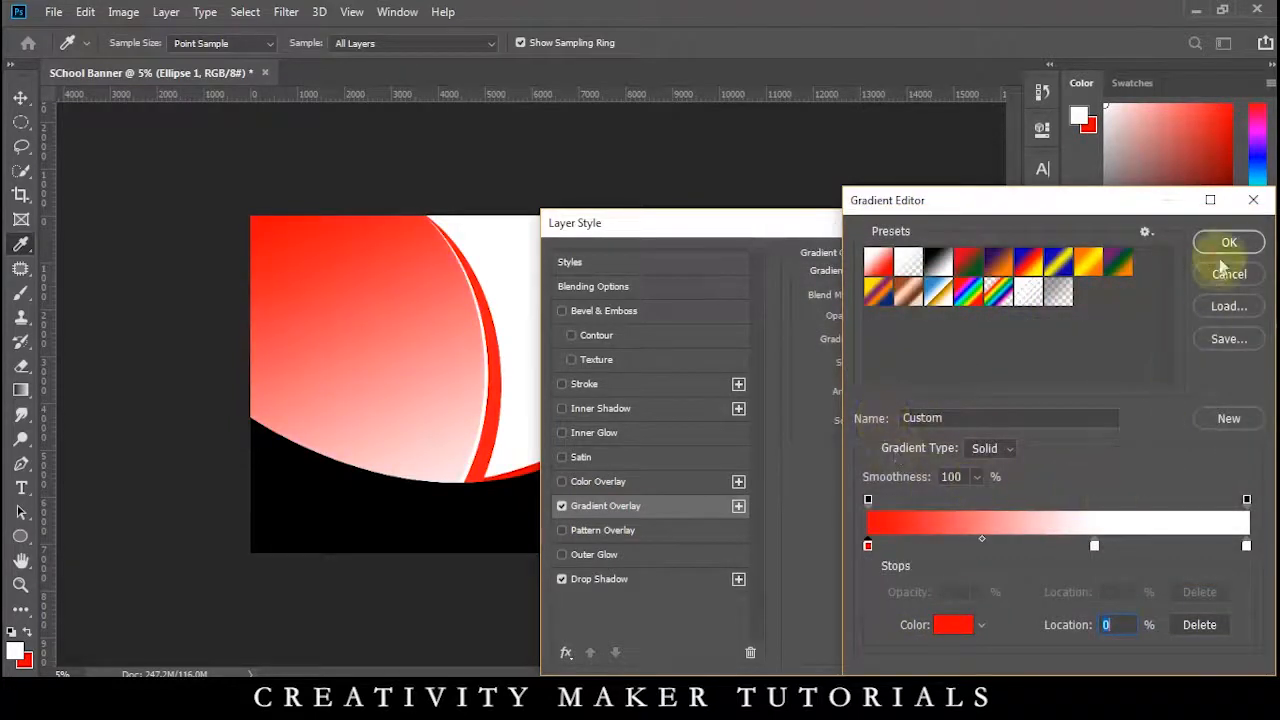
Rotate and reposition the ellipse's gradient overlay so it fades from white at the upper left to red at the lower right
left_click_drag(394, 304, 523, 286)
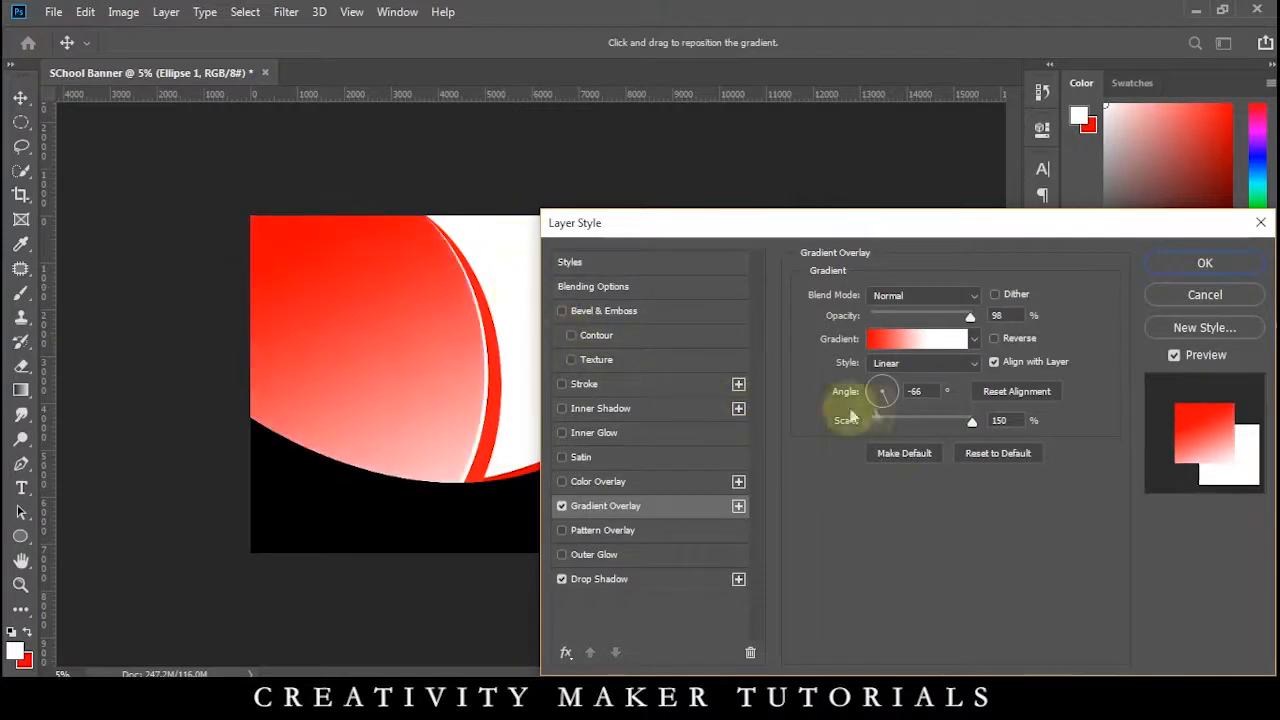
left_click(871, 419)
key("ctrl+z")
left_click(867, 379)
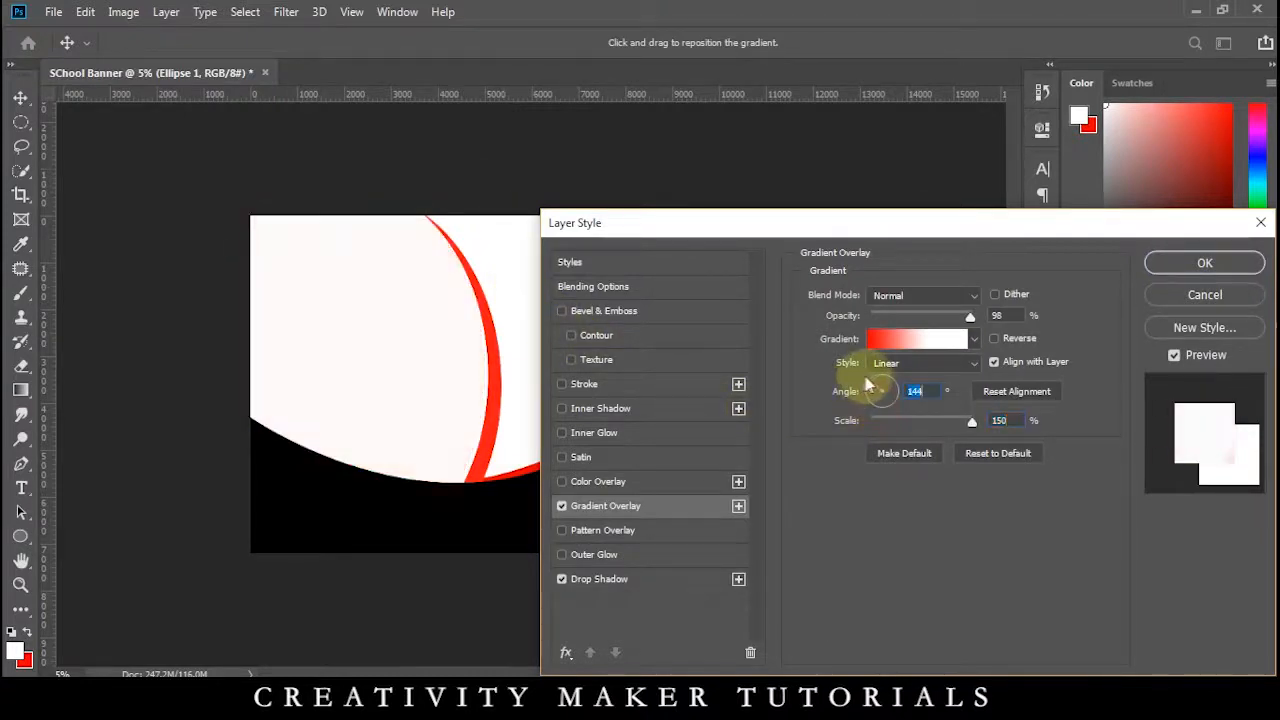
left_click_drag(397, 371, 247, 112)
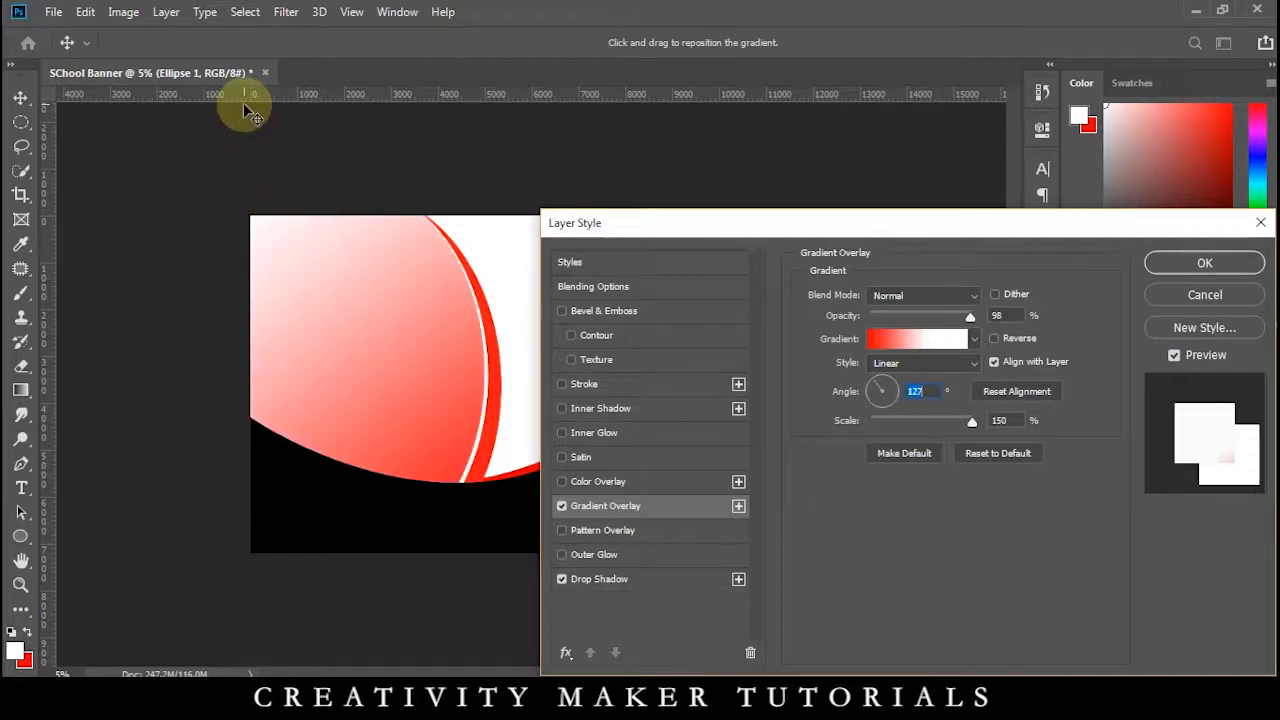
left_click(880, 390)
left_click_drag(269, 363, 293, 320)
left_click(1203, 263)
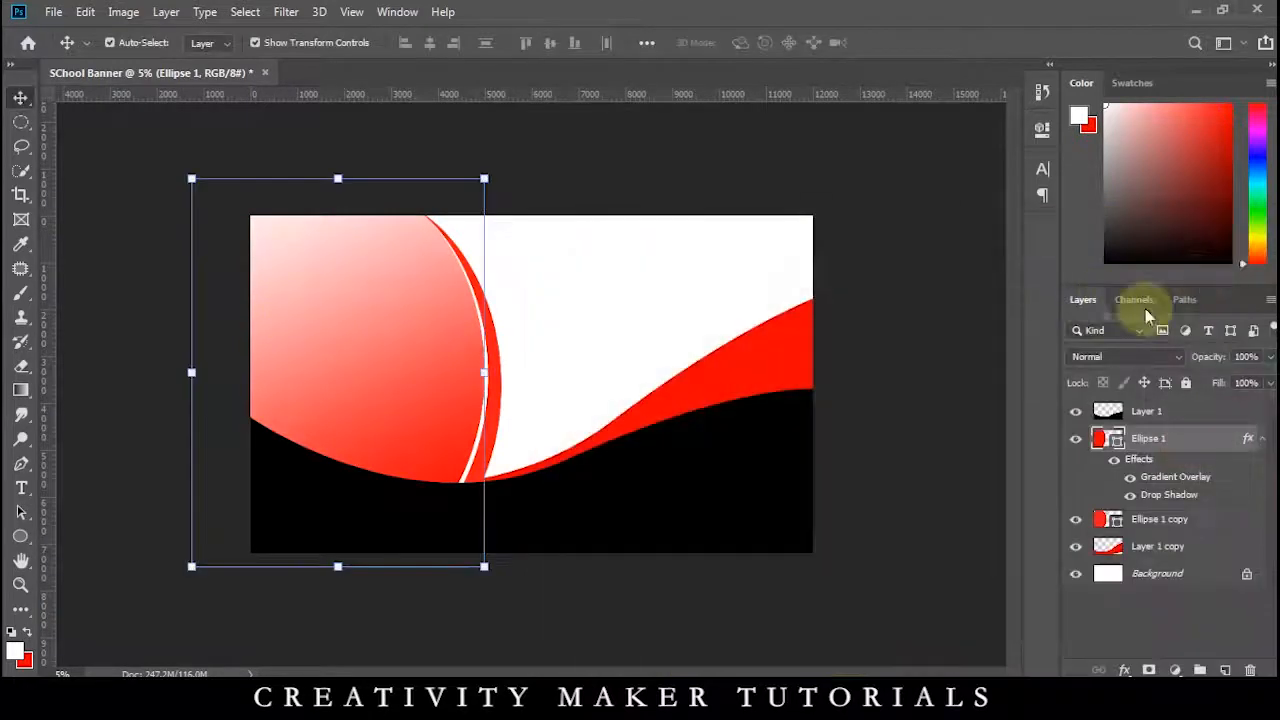
Move the red wave above the ellipse copy in the layer order and adjust the placement of both waves
left_click(625, 180)
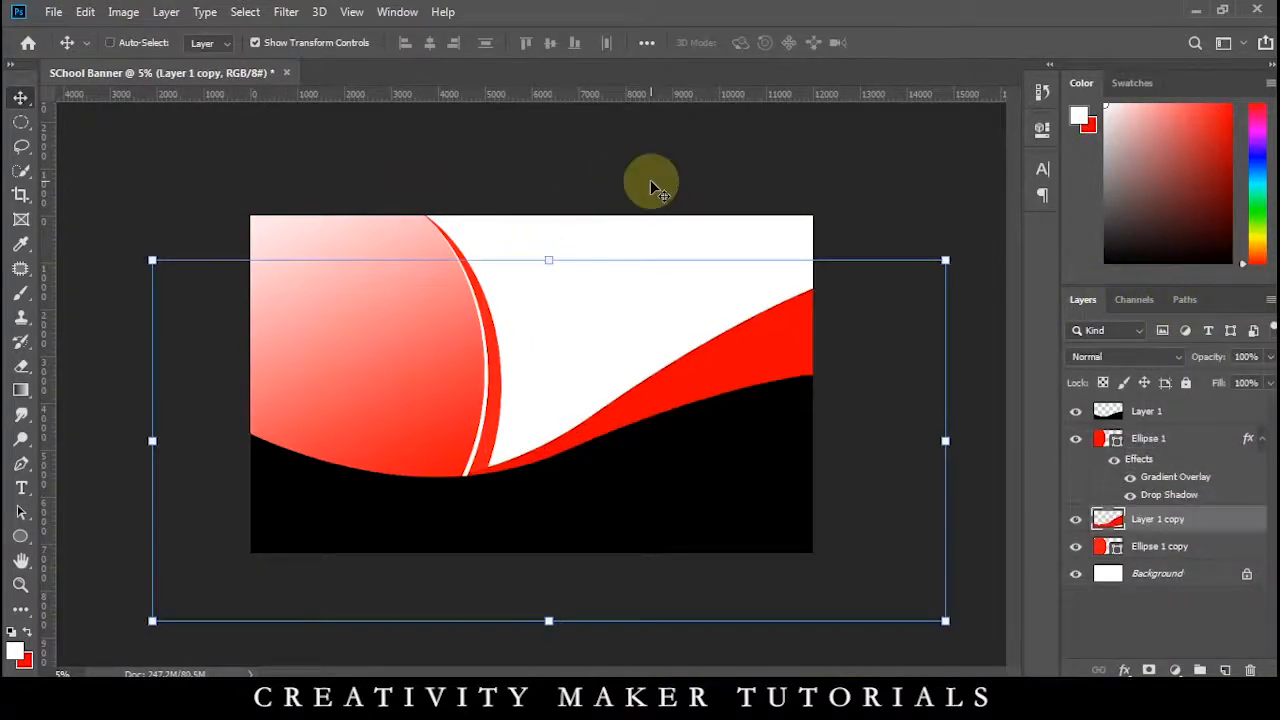
left_click(652, 180)
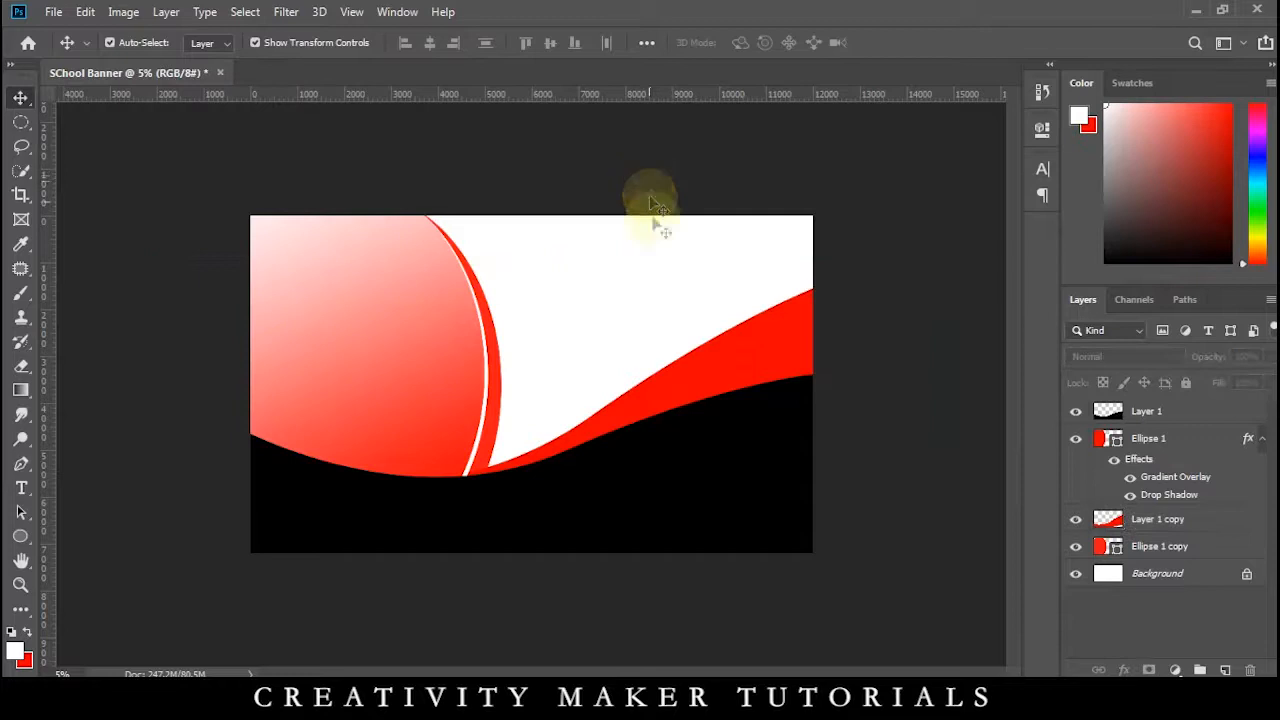
Start a text line on the black wave and set its font to Albert Text, copied from the font list in Notepad
left_click(21, 489)
left_click(308, 518)
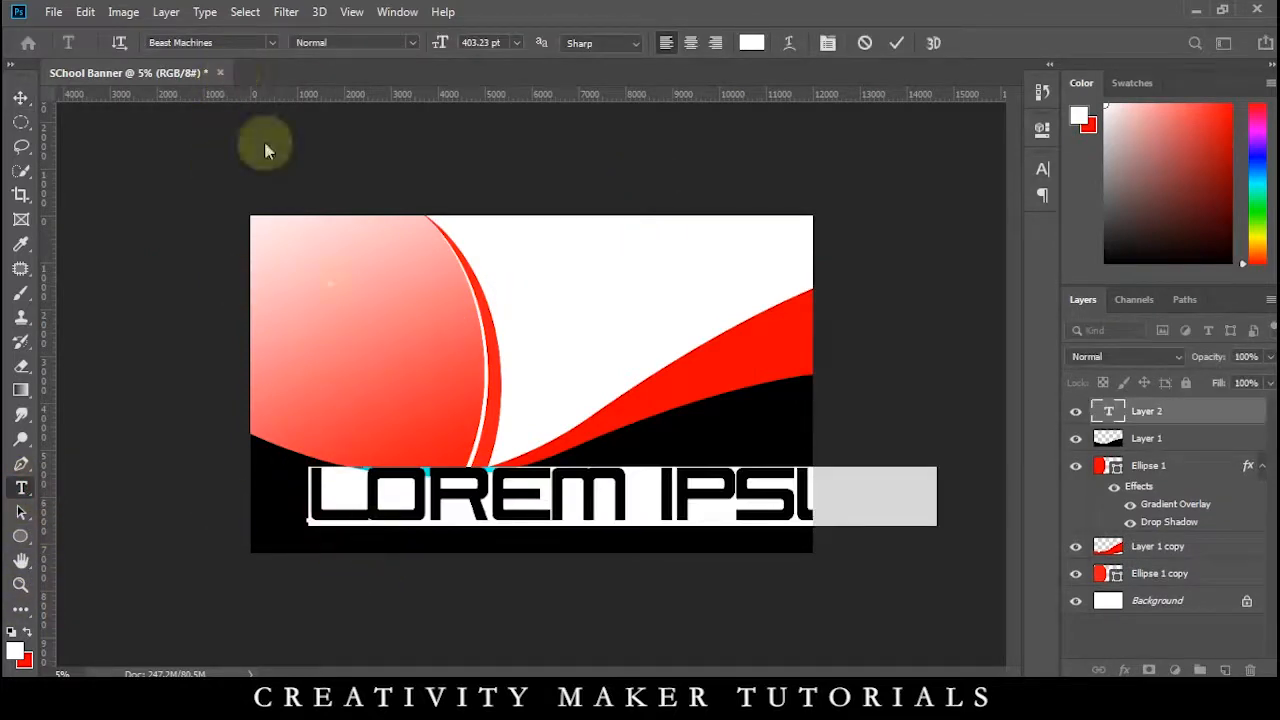
left_click(848, 695)
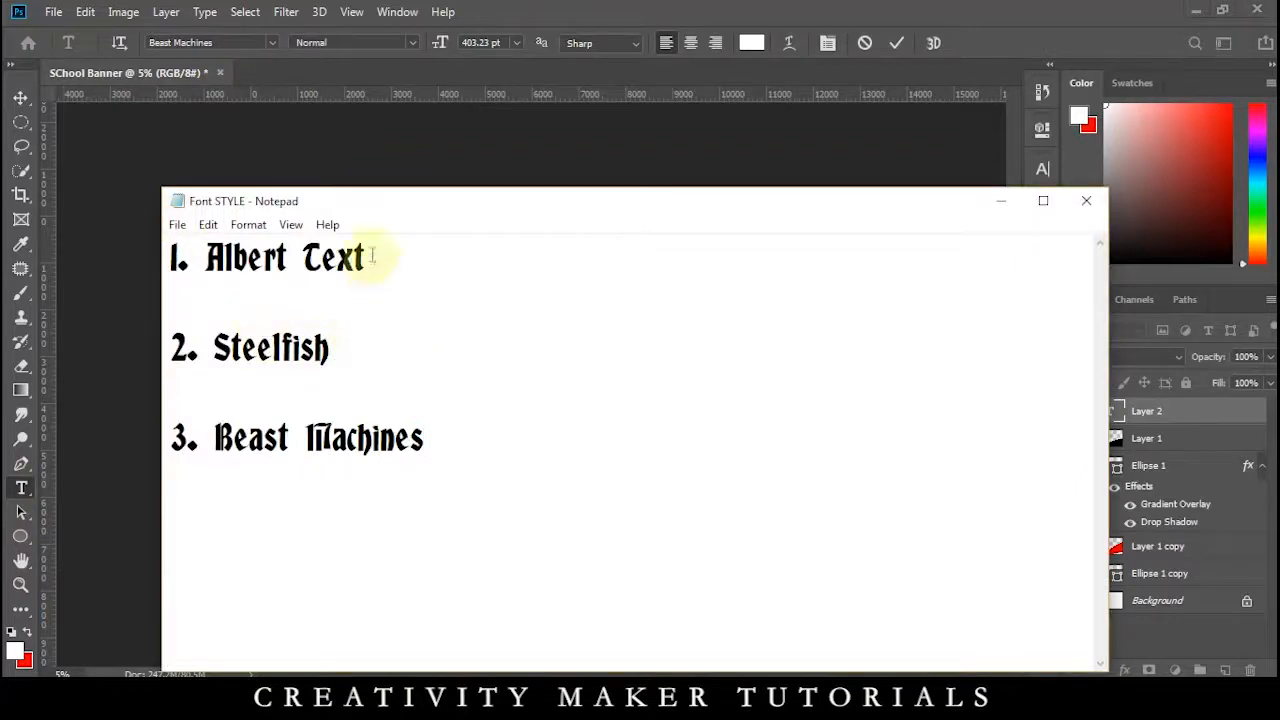
left_click_drag(372, 257, 192, 258)
key("ctrl+c")
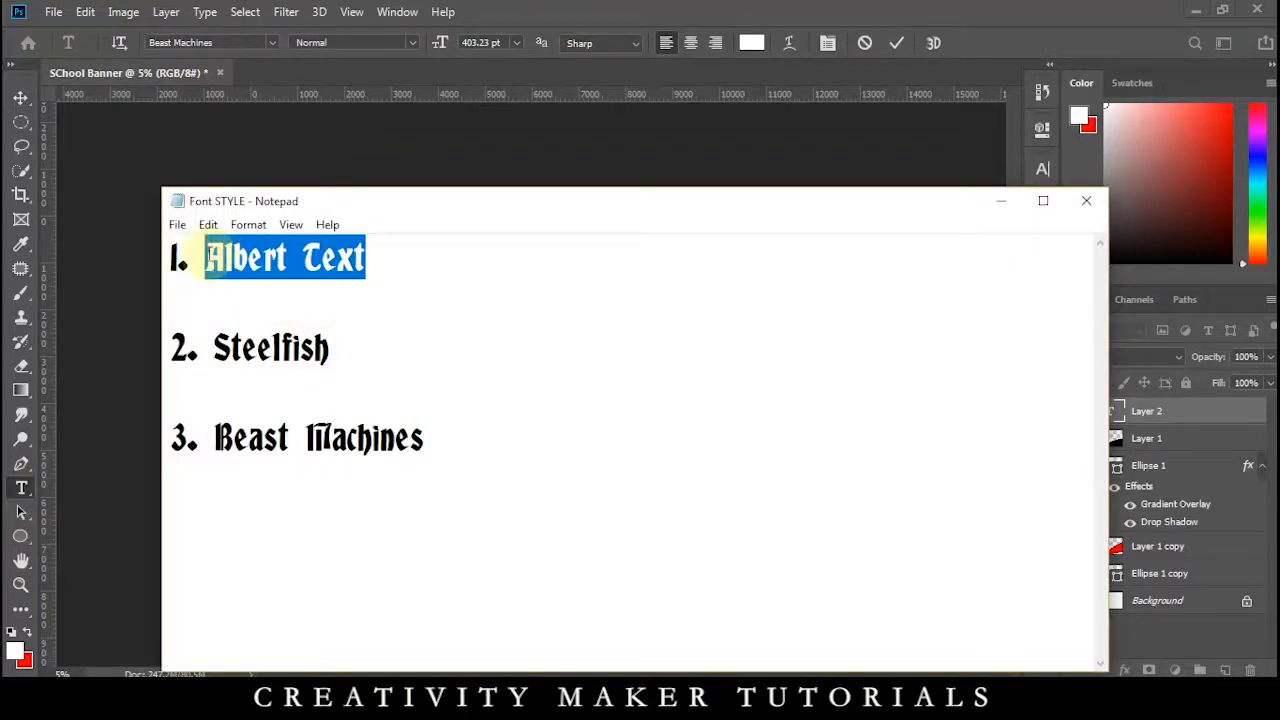
left_click(492, 16)
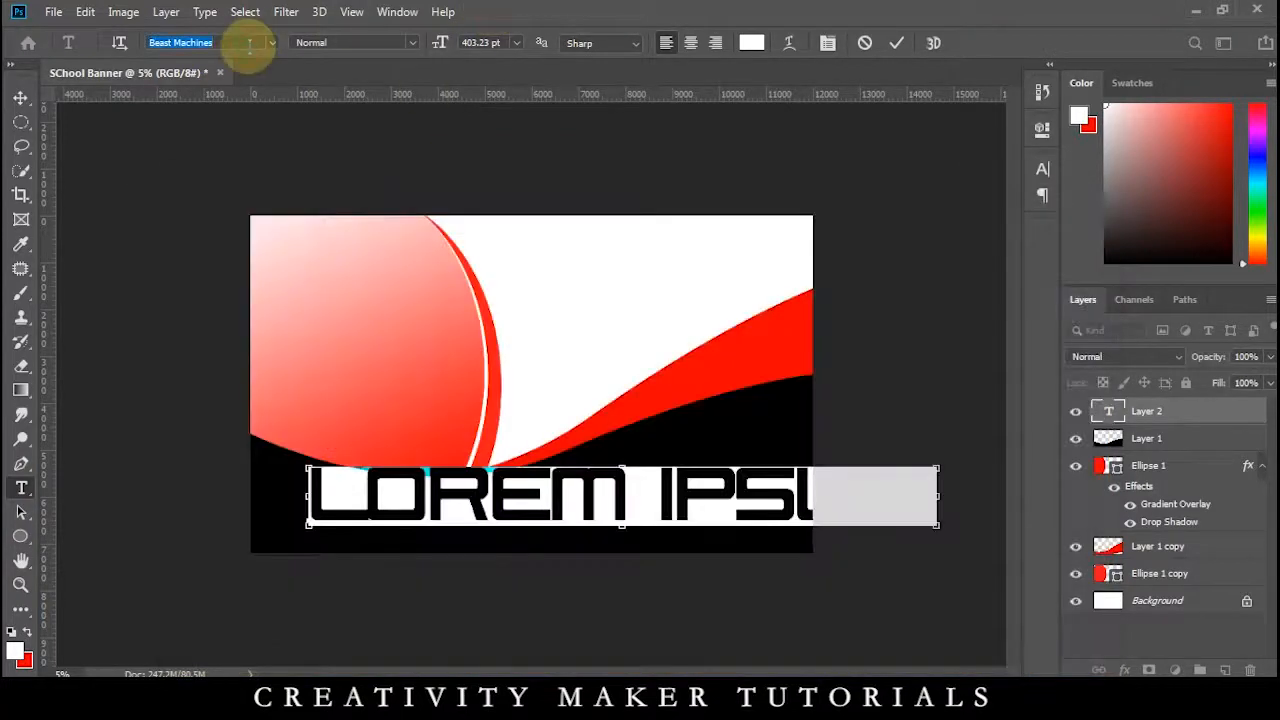
key("ctrl+v")
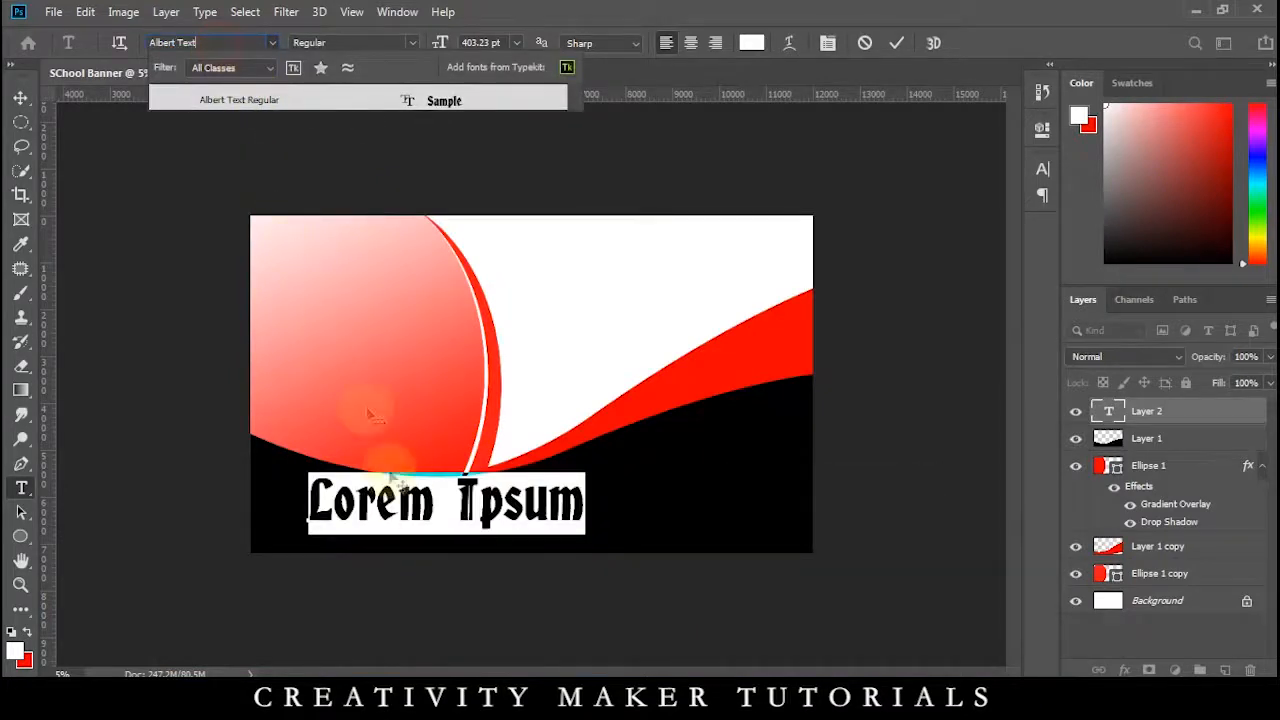
left_click(395, 500)
key("ctrl+v")
key("Return")
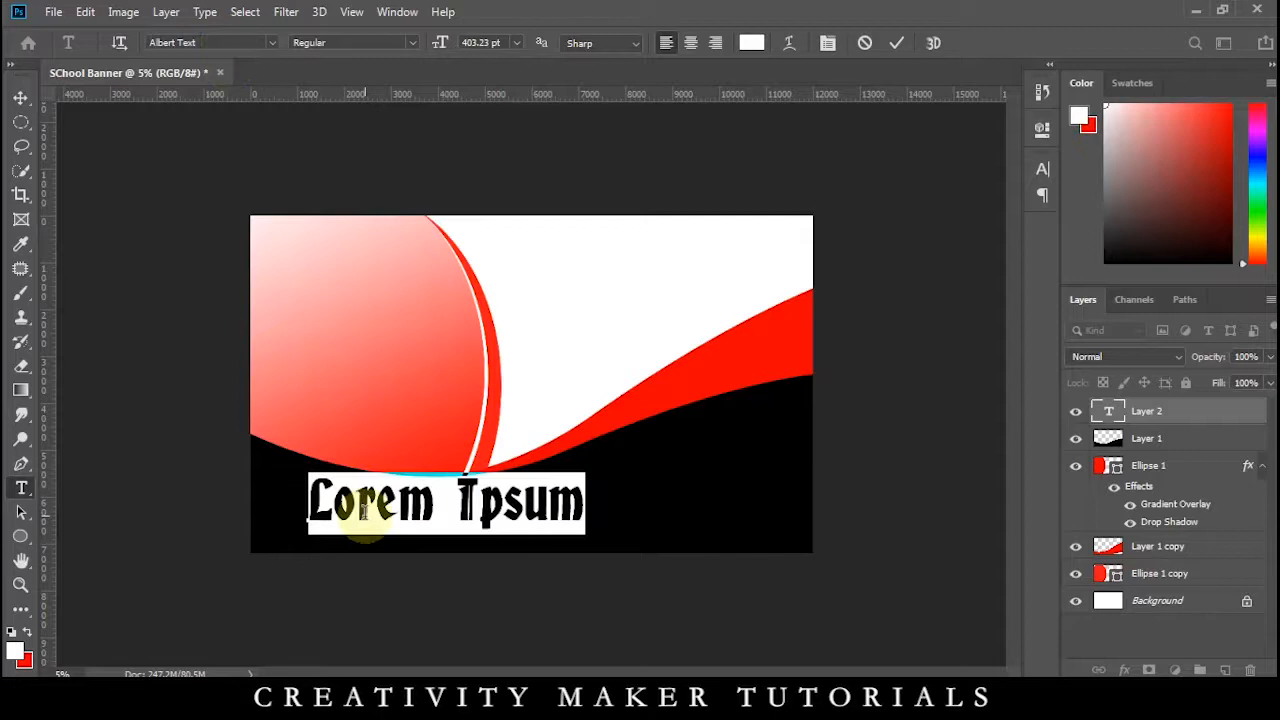
Enter the title Satya Public School and replace the capital P of Public with a lowercase p
type("Satya Public School")
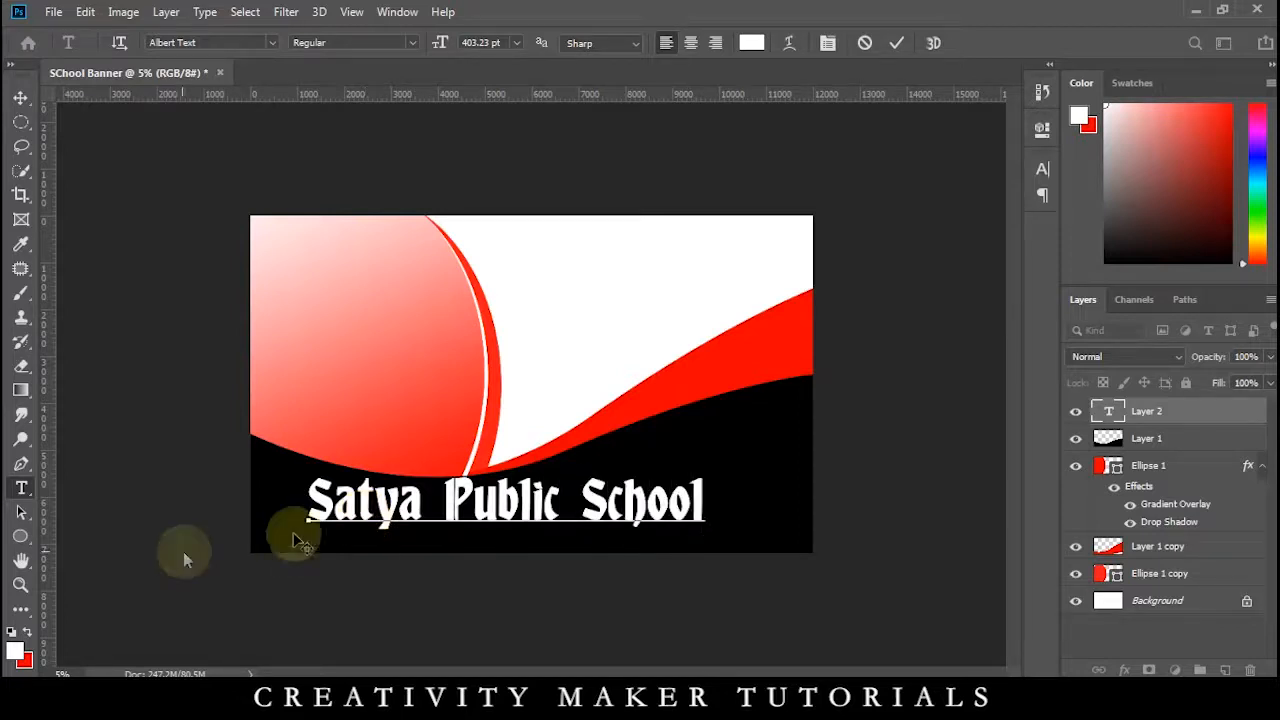
type("p")
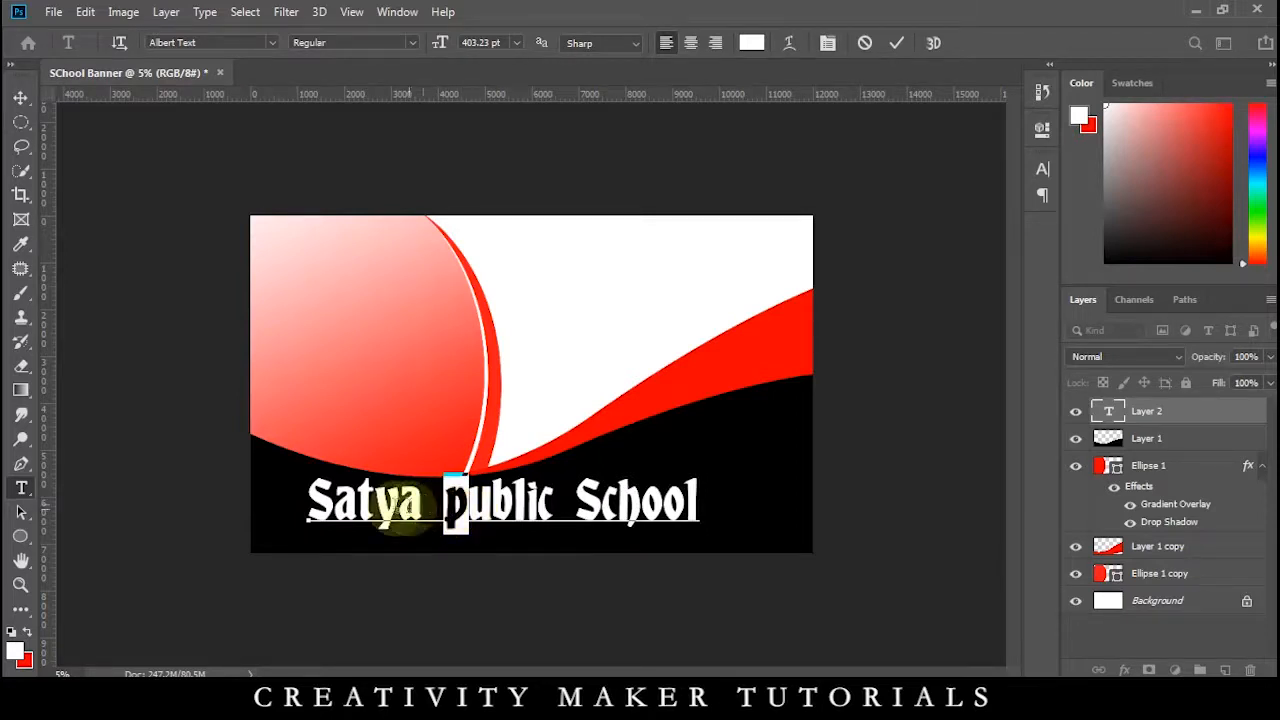
Try a font size of 1000 pt on the p of the title
left_click(495, 42)
type("10")
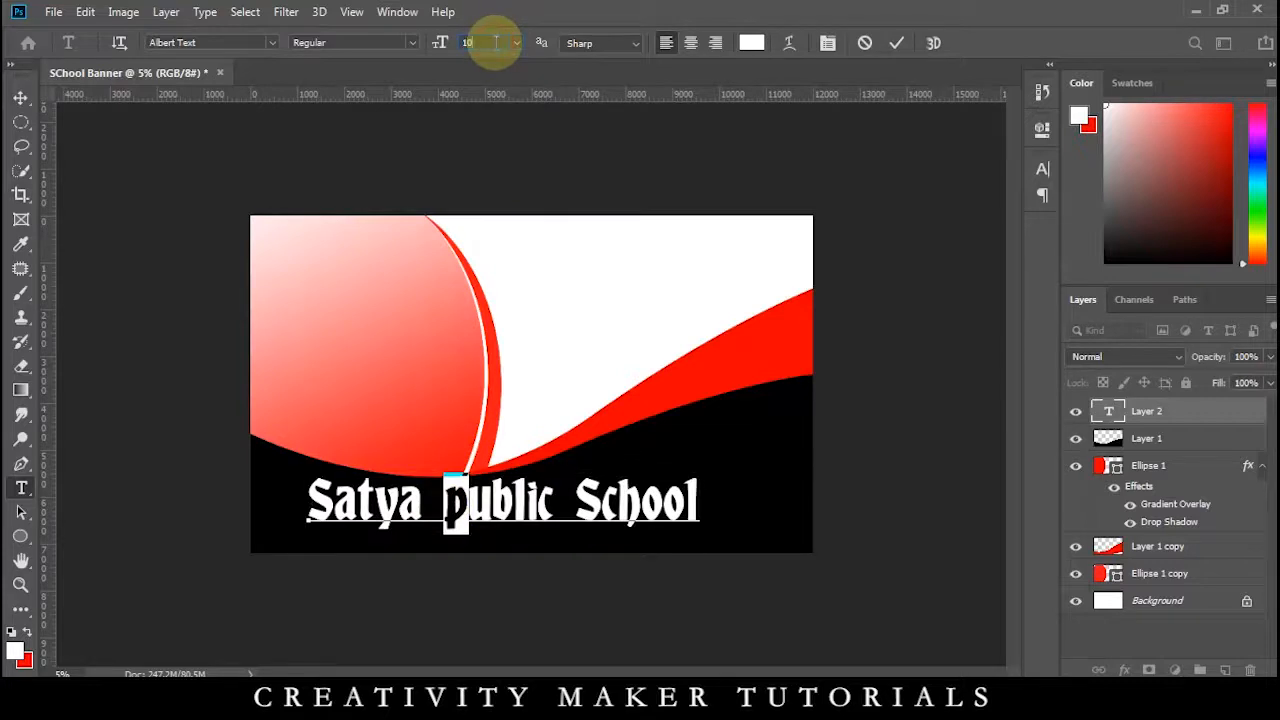
type("00")
key("Return")
key("ctrl+a")
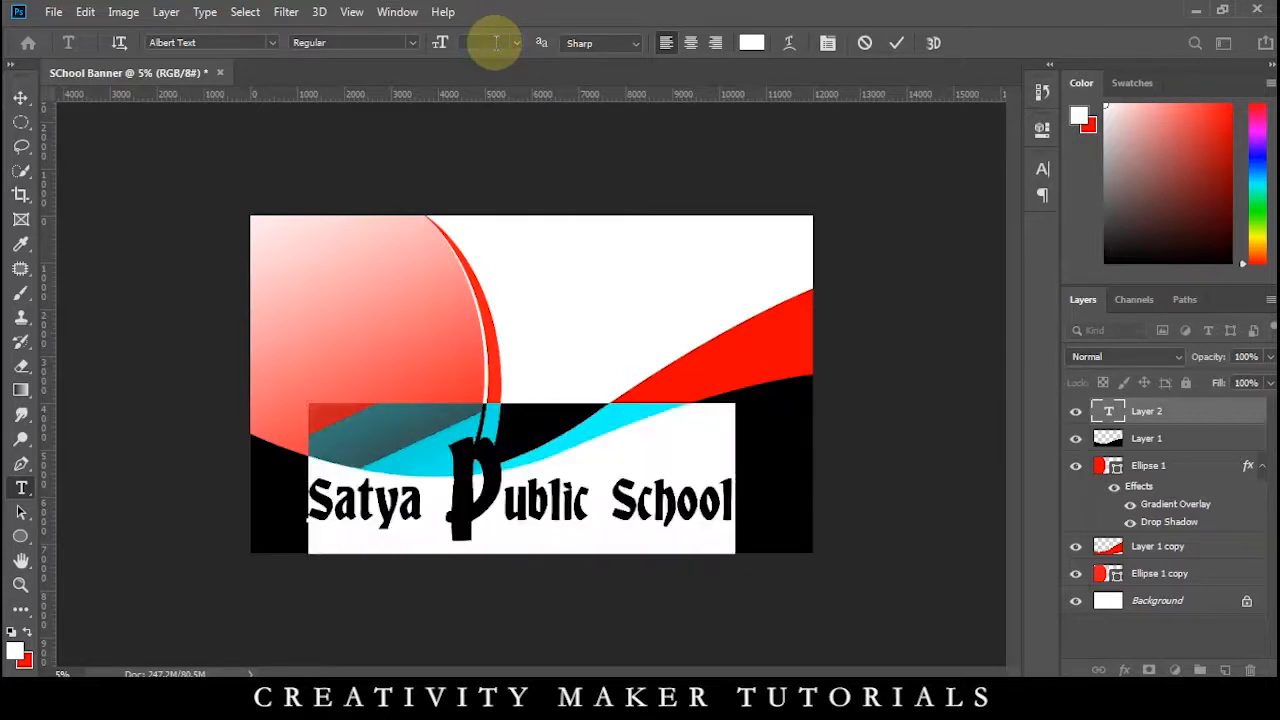
Set the font size of the title's initial p to 700 pt
left_click_drag(485, 518, 445, 520)
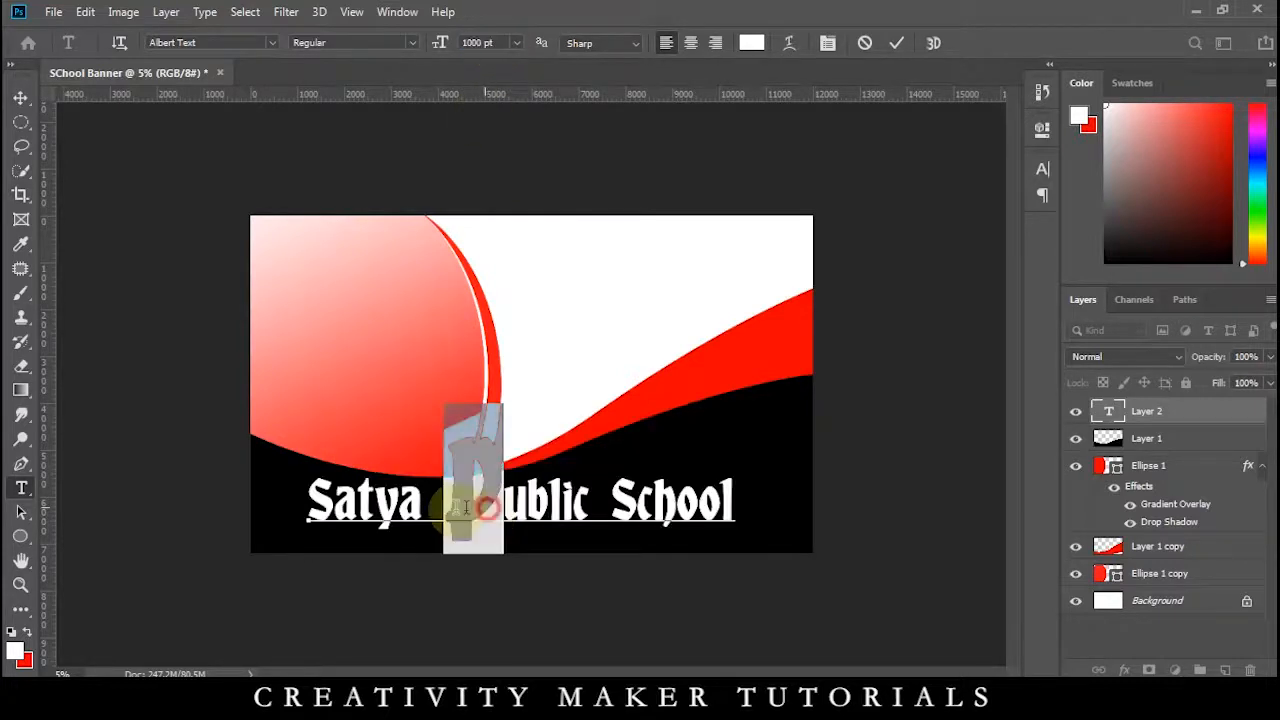
left_click(495, 47)
type("700")
key("Return")
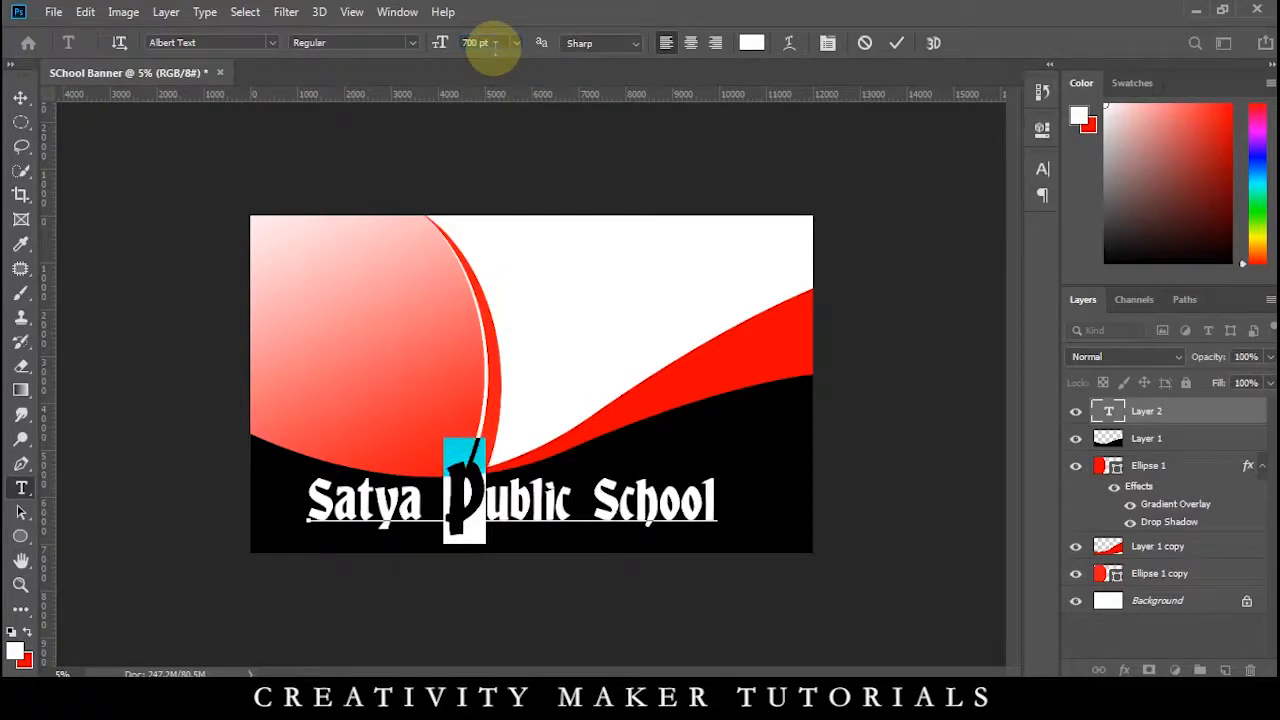
Set the capital S of both Satya and School to 700 pt and commit the title text
left_click_drag(335, 517, 320, 512)
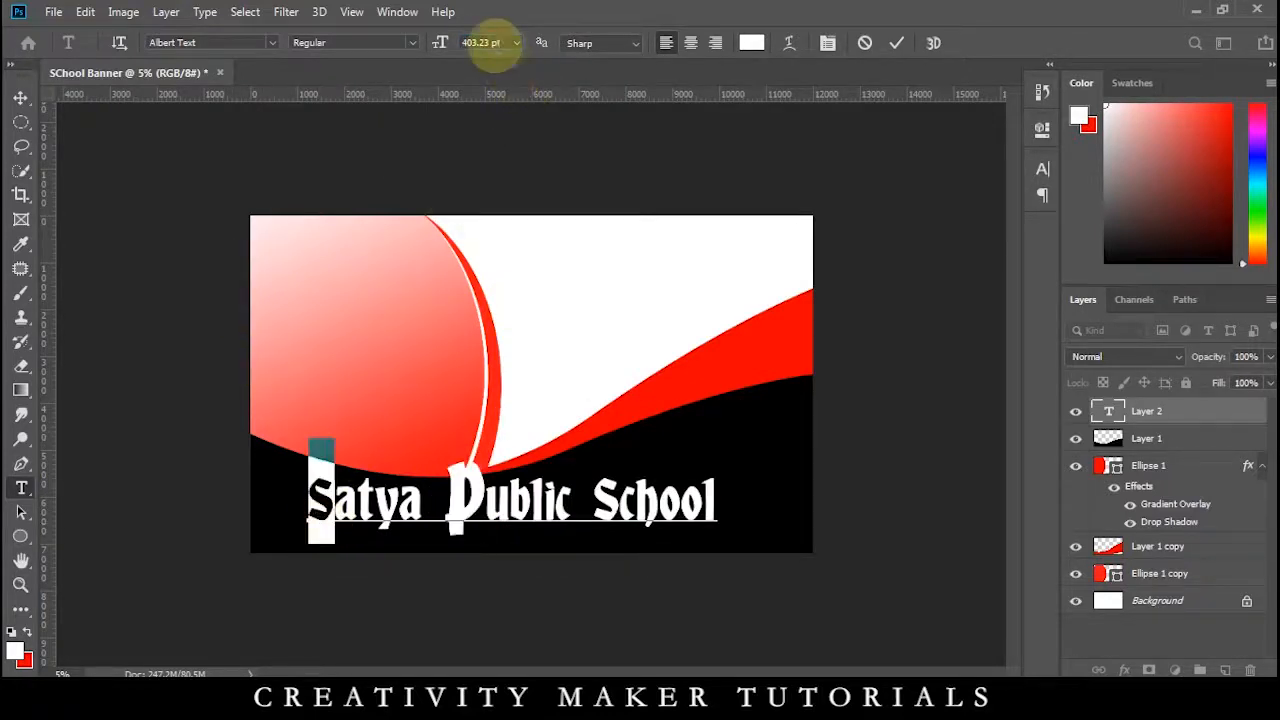
type("700")
key("Return")
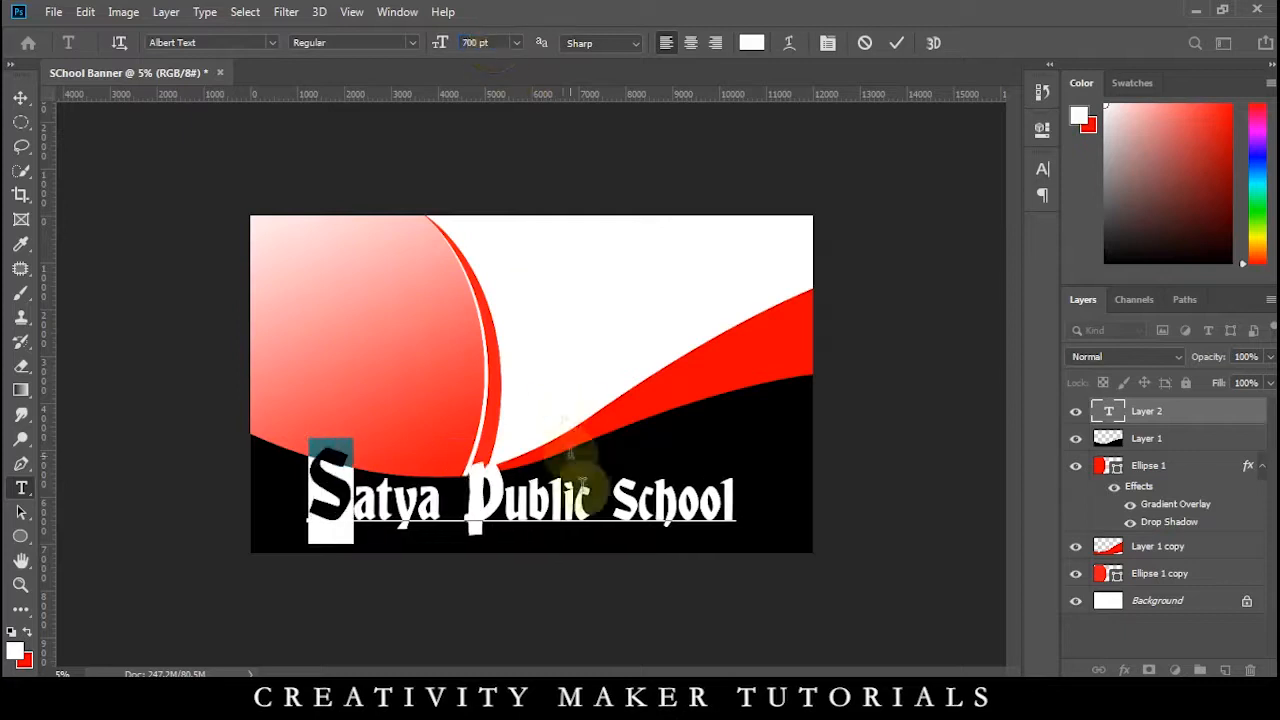
left_click_drag(614, 512, 637, 518)
left_click(488, 45)
type("7")
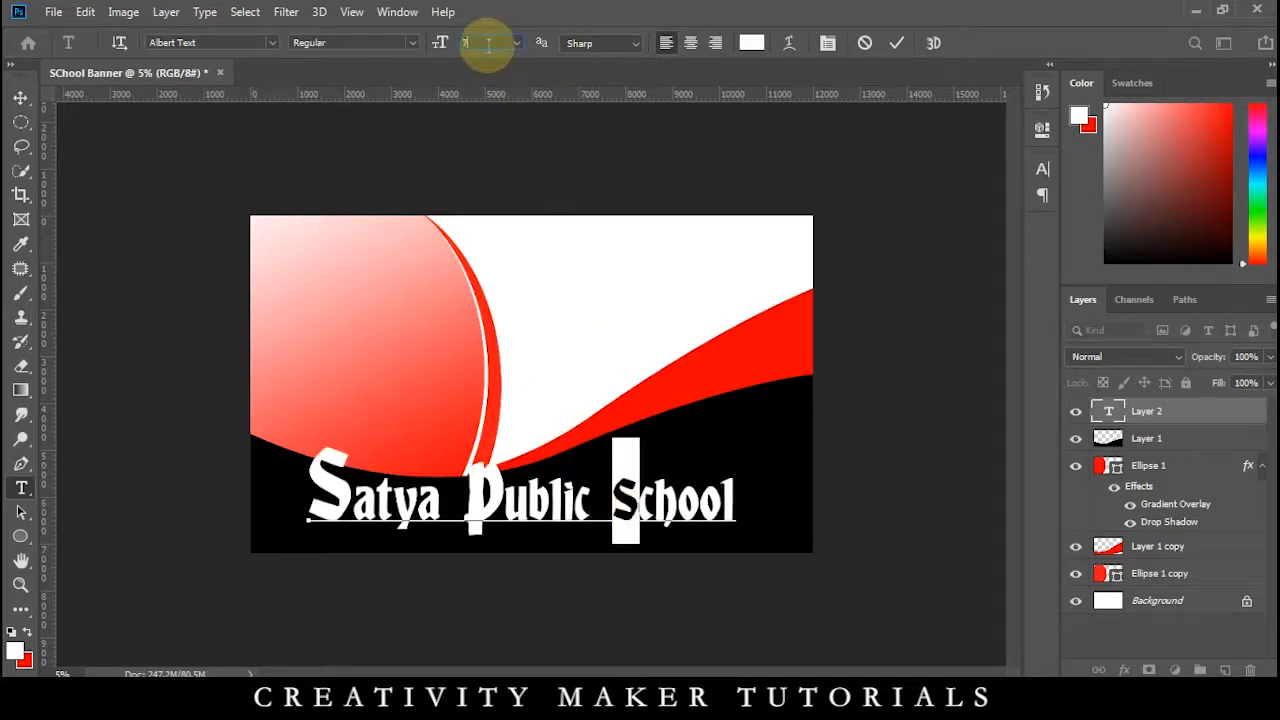
type("00")
key("Return")
left_click(20, 97)
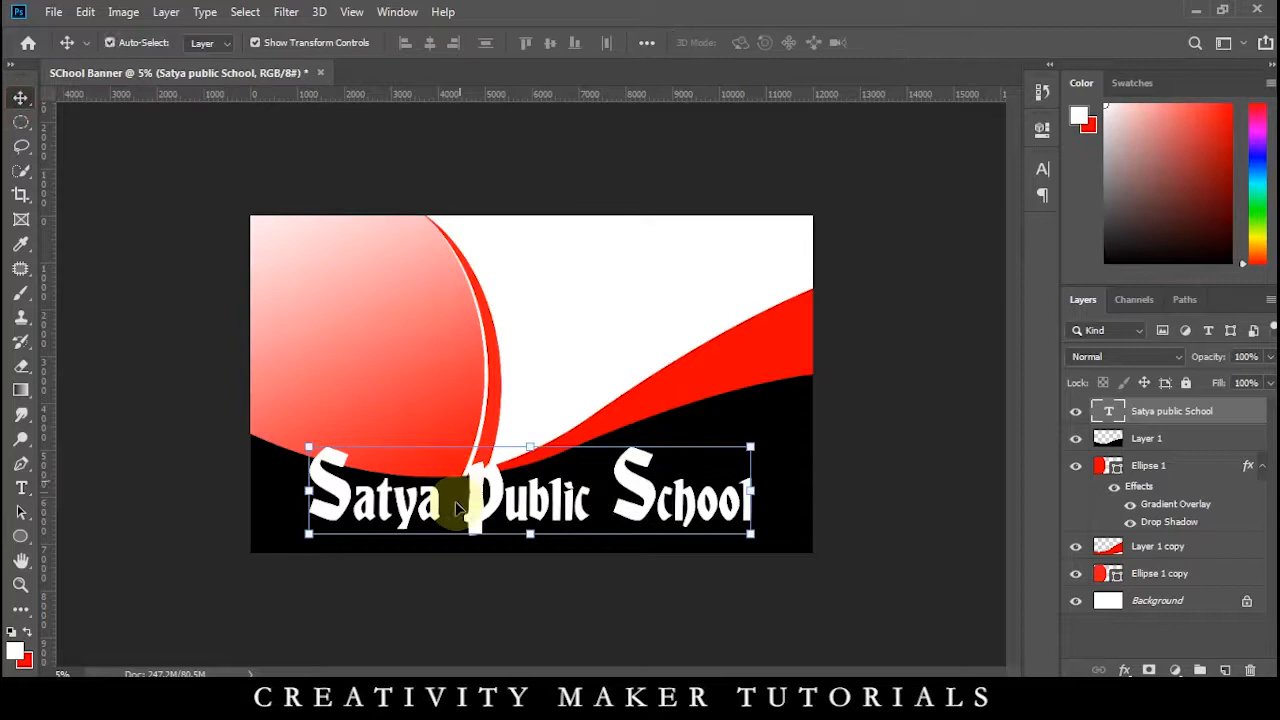
Replace the lowercase p of Public with a capital P in the title
key("ctrl+plus")
key("ctrl+plus")
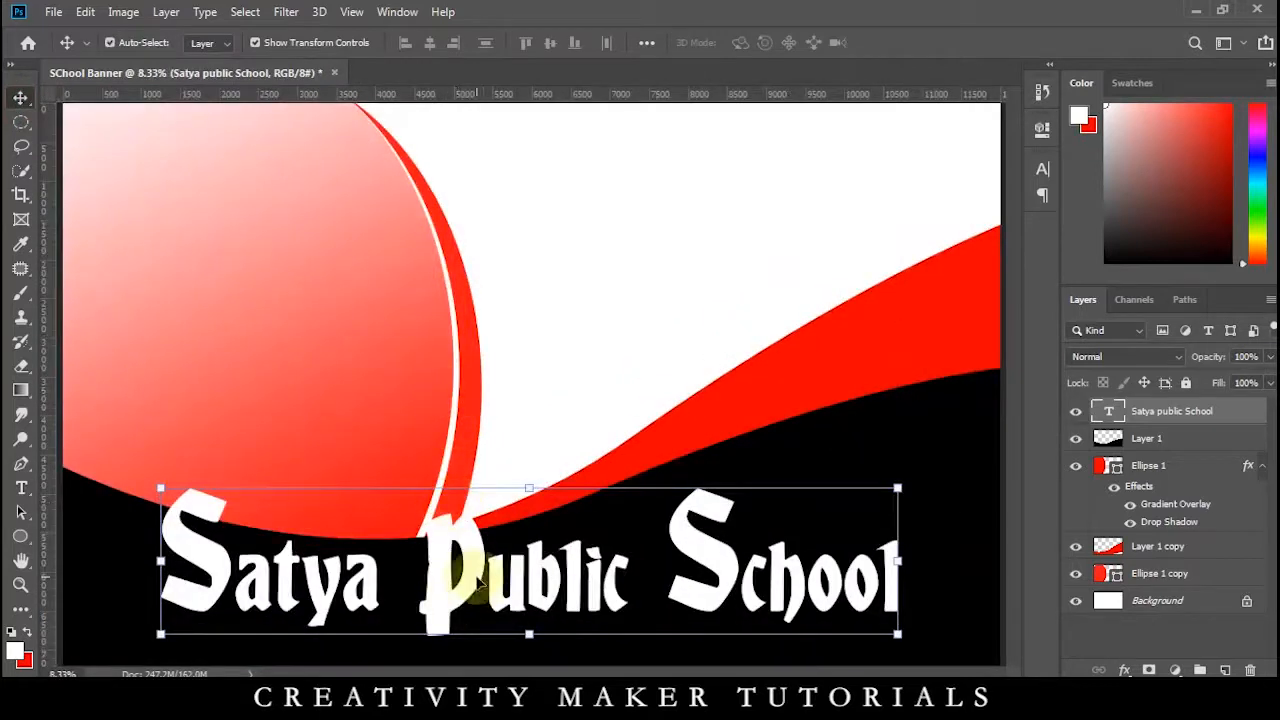
double_click(469, 578)
left_click_drag(429, 586, 466, 589)
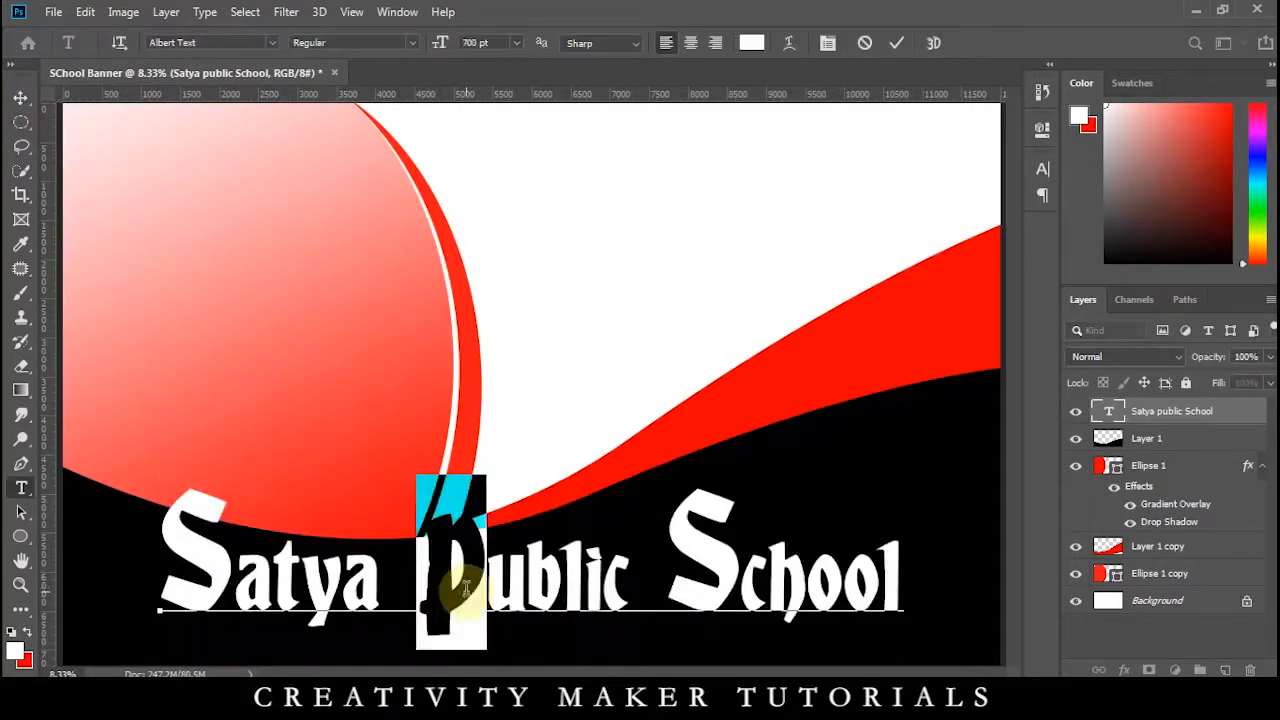
type("P")
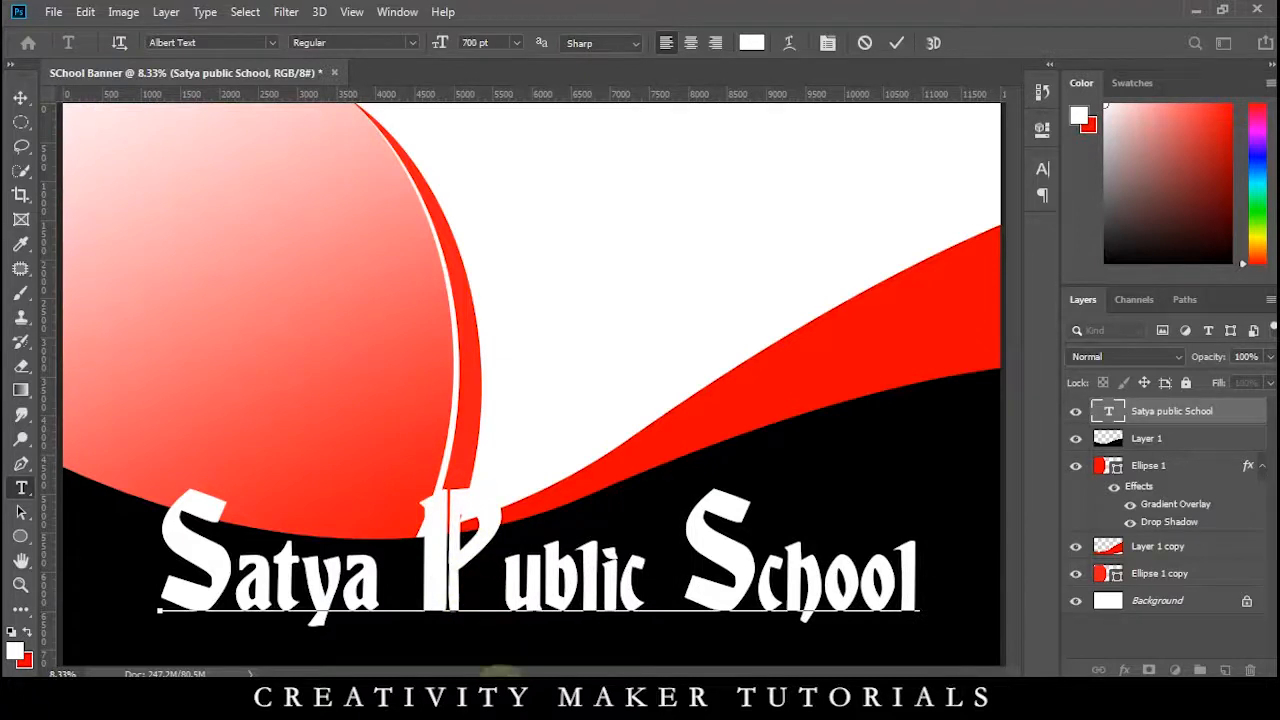
left_click(23, 101)
Squash the title's height from above so the lettering fits inside the black area at the banner's lower edge
key("ctrl+minus")
left_click_drag(536, 457, 531, 538)
key("Return")
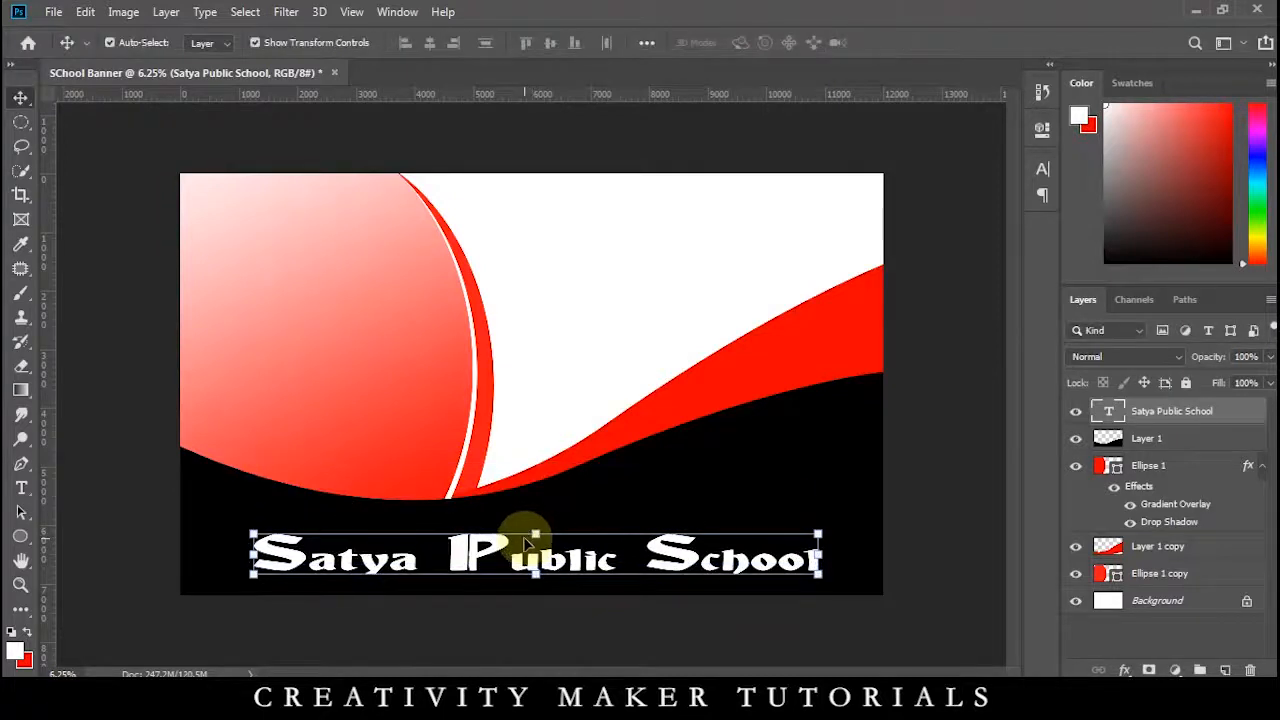
Nudge the title upward until it sits just below the ellipse on the black wave
key("ctrl+plus")
key("ctrl+plus")
left_click_drag(463, 562, 466, 437)
key("ctrl+0")
key("shift+Up")
key("shift+Up")
key("shift+Up")
key("shift+Up")
key("shift+Up")
key("shift+Up")
key("shift+Up")
key("shift+Up")
key("shift+Up")
key("shift+Up")
key("shift+Up")
key("shift+Up")
key("shift+Up")
key("shift+Up")
key("shift+Up")
key("shift+Up")
key("shift+Up")
key("shift+Up")
key("shift+Up")
key("shift+Up")
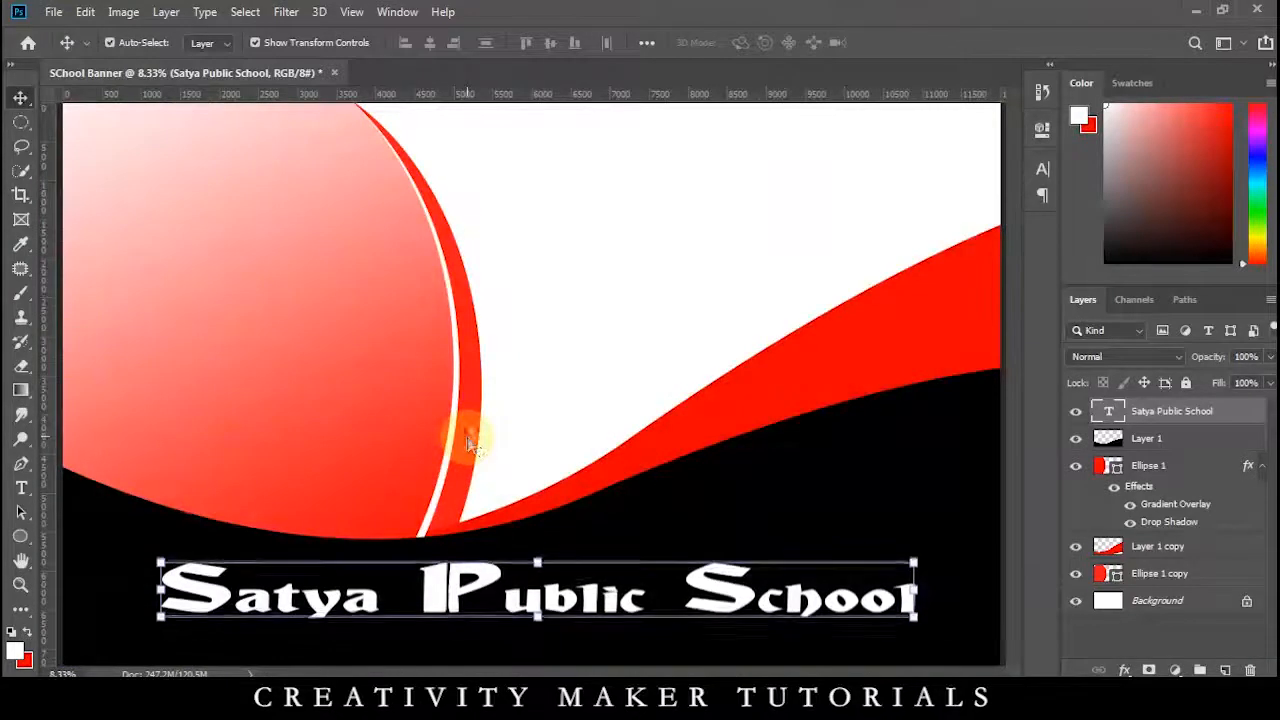
key("shift+Up")
key("shift+Up")
key("shift+Up")
key("shift+Up")
key("shift+Up")
key("shift+Up")
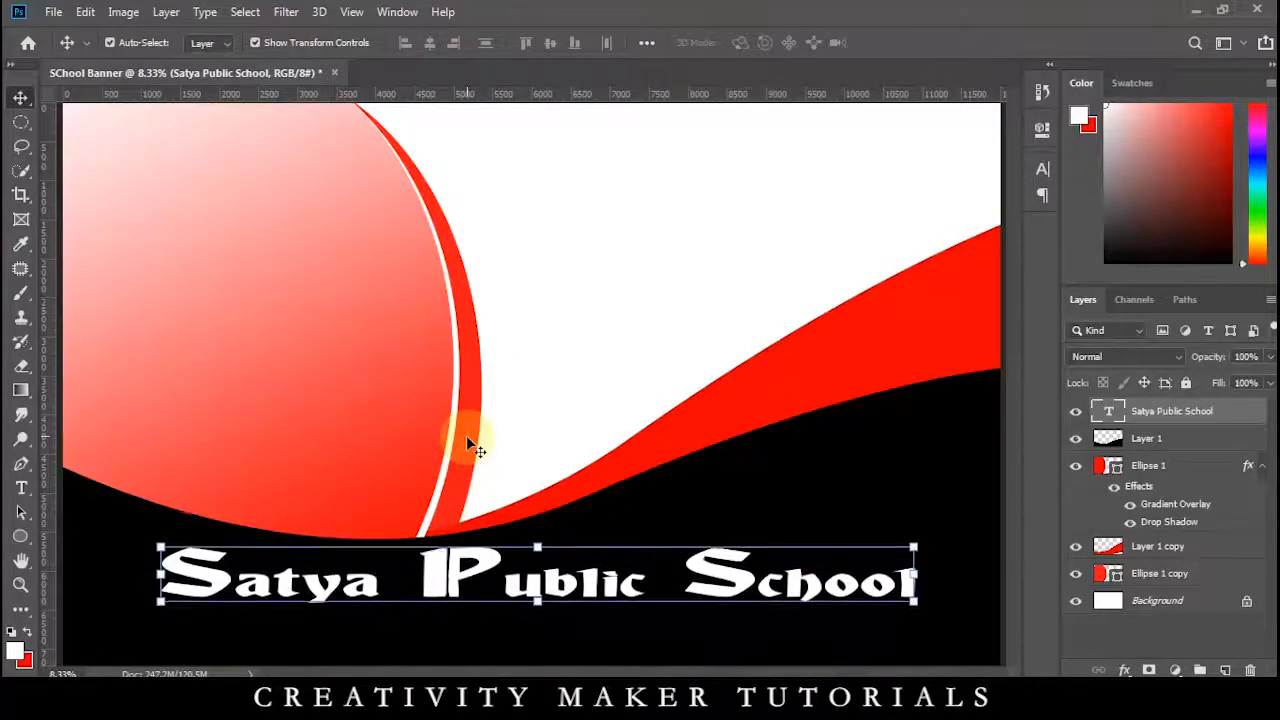
Centre the title horizontally against the Background layer and deselect both layers
key("ctrl+minus")
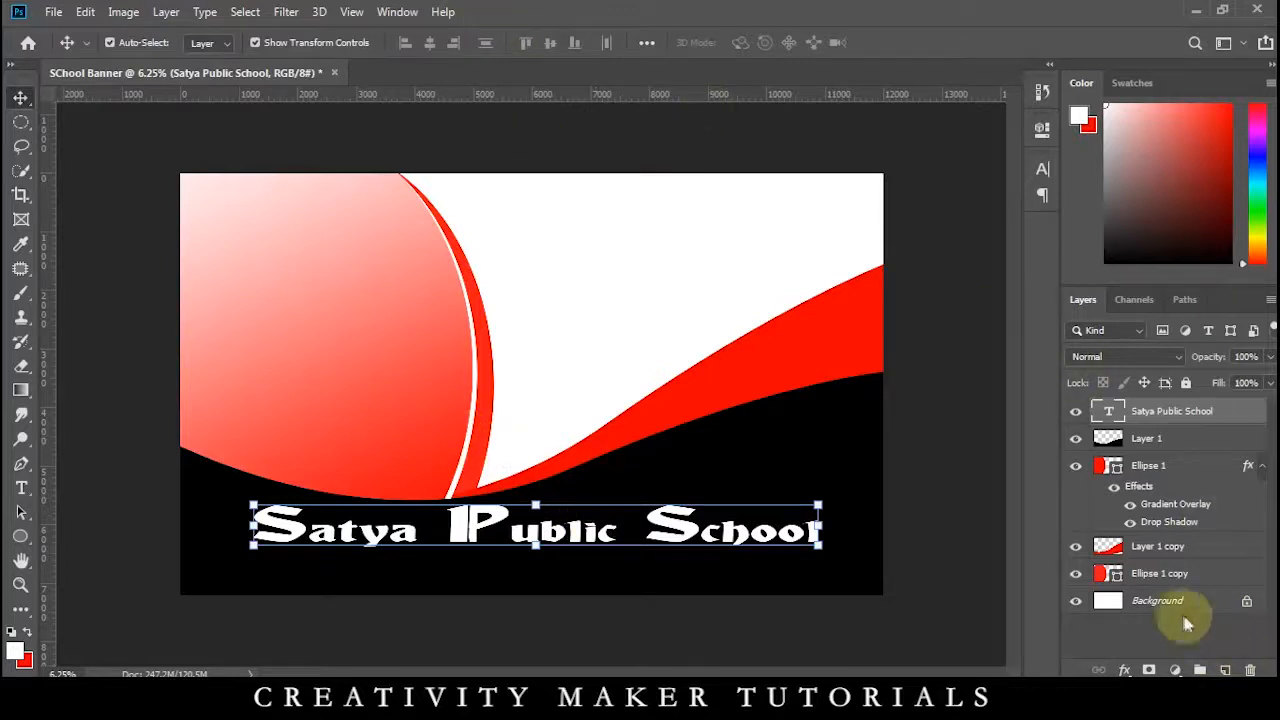
left_click(1150, 601)
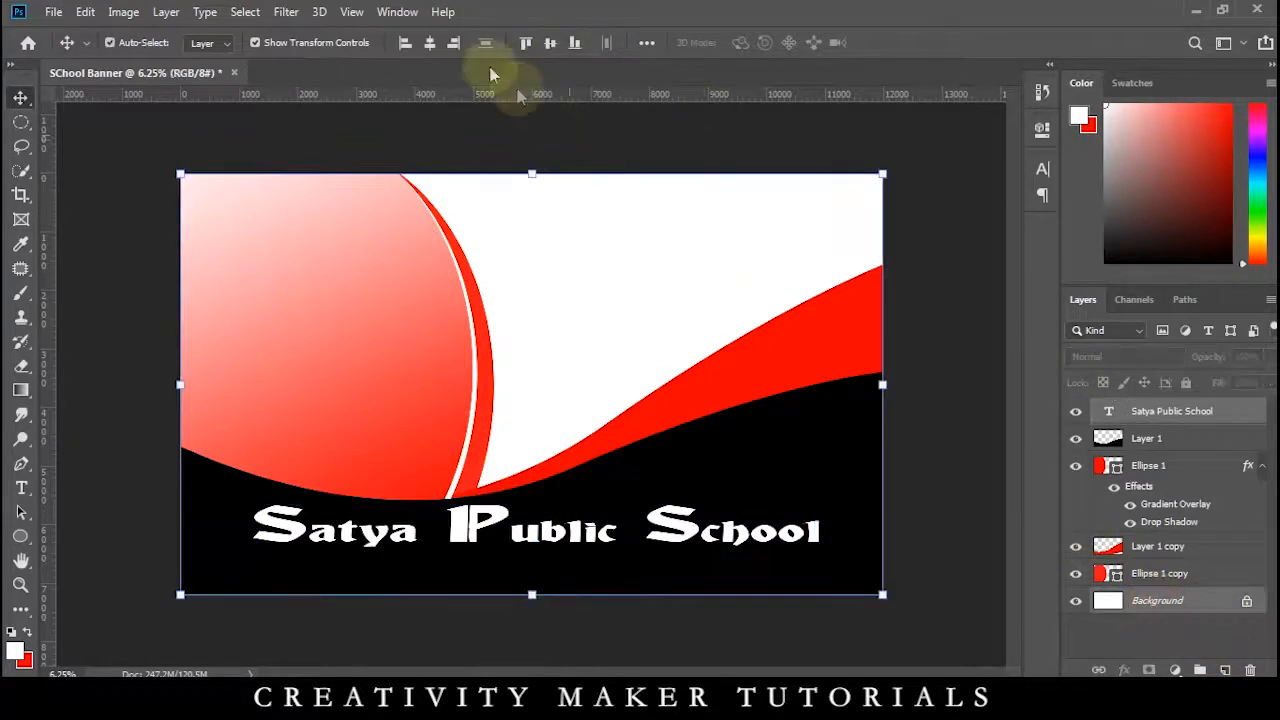
left_click(934, 503)
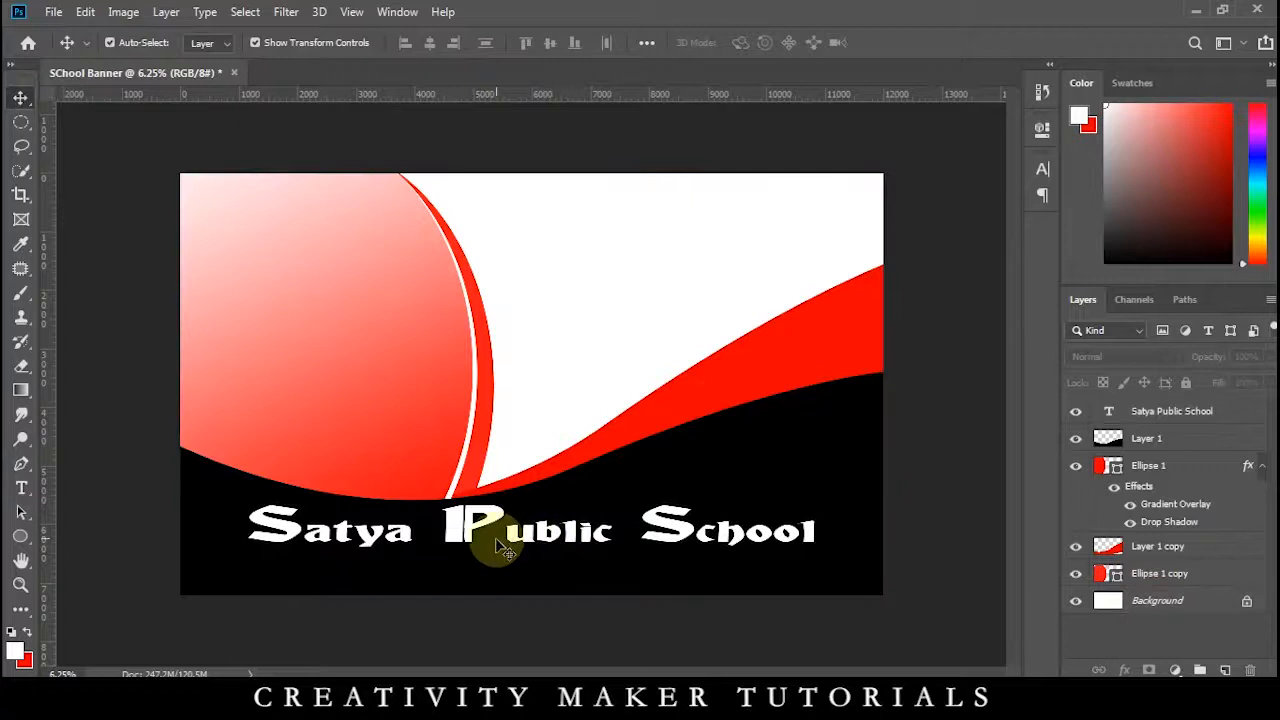
Change the capital P of Public in the title back to a lowercase p and commit the text
key("ctrl+plus")
left_click_drag(528, 556, 529, 451)
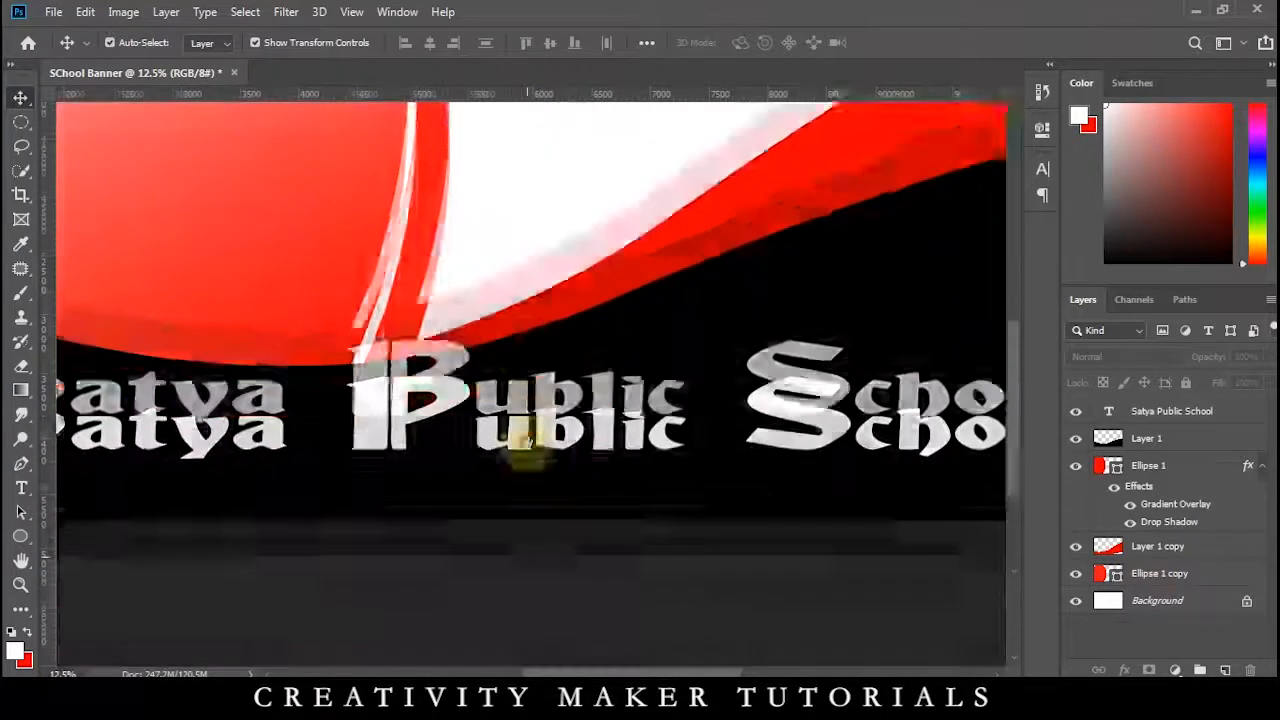
left_click(410, 362)
double_click(392, 371)
left_click(390, 371)
left_click_drag(387, 371, 438, 375)
type("p")
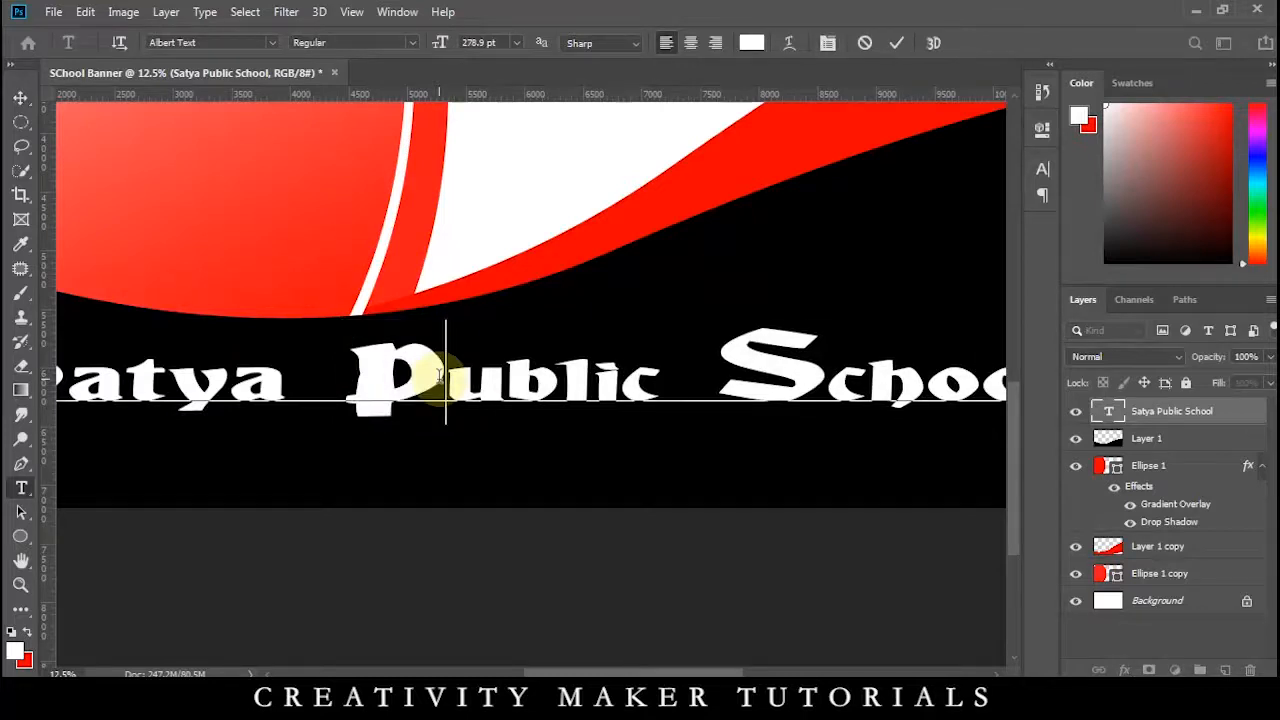
left_click(20, 97)
key("ctrl+minus")
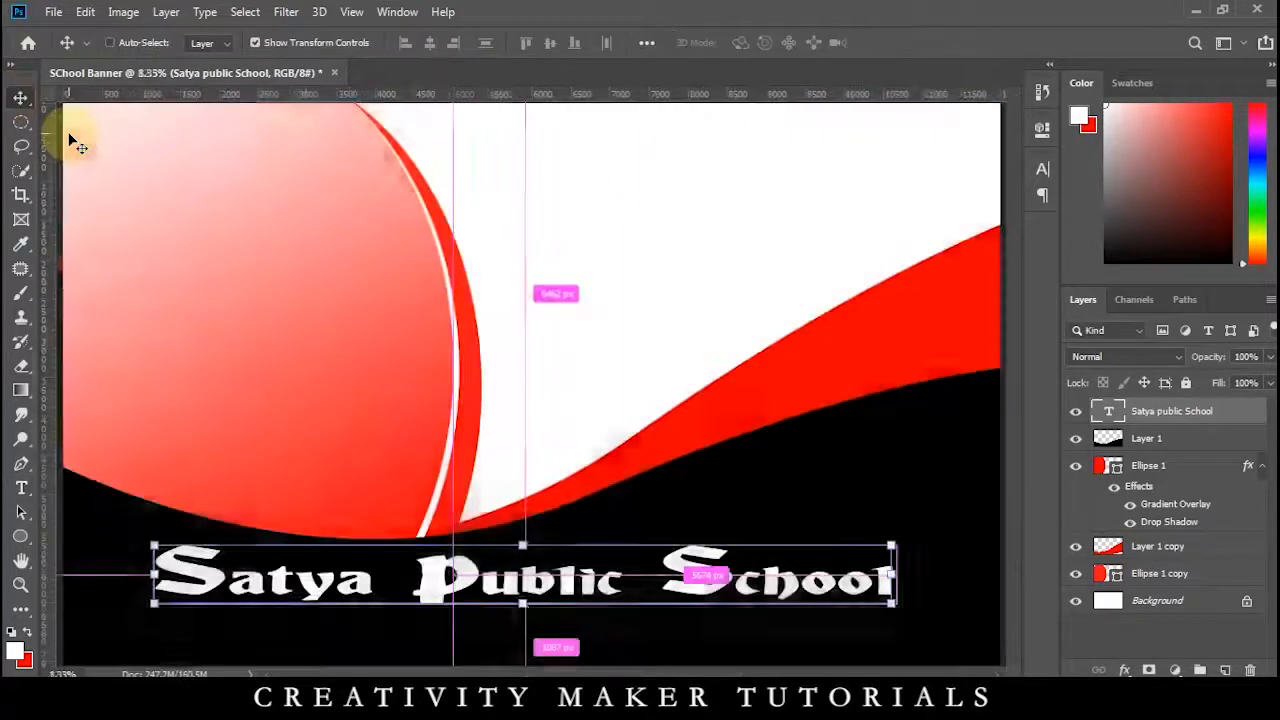
Change the title's text colour to pure red (ff0000)
double_click(1229, 418)
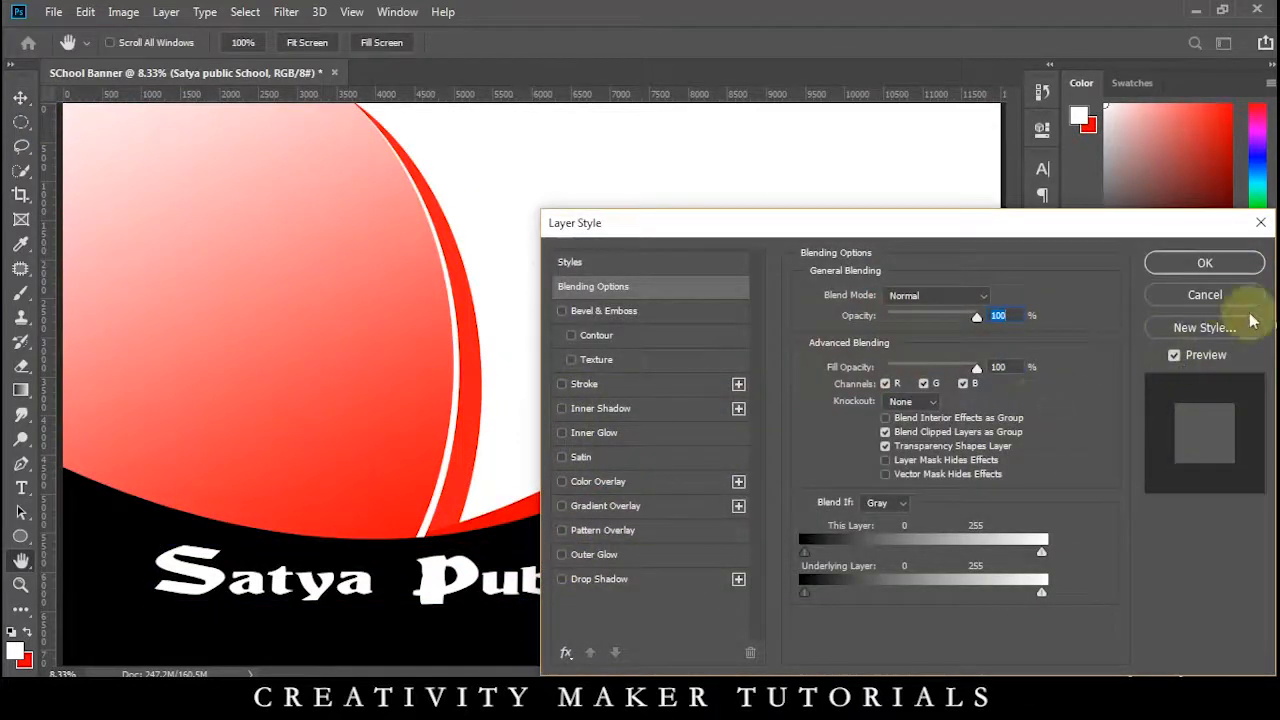
left_click(1240, 298)
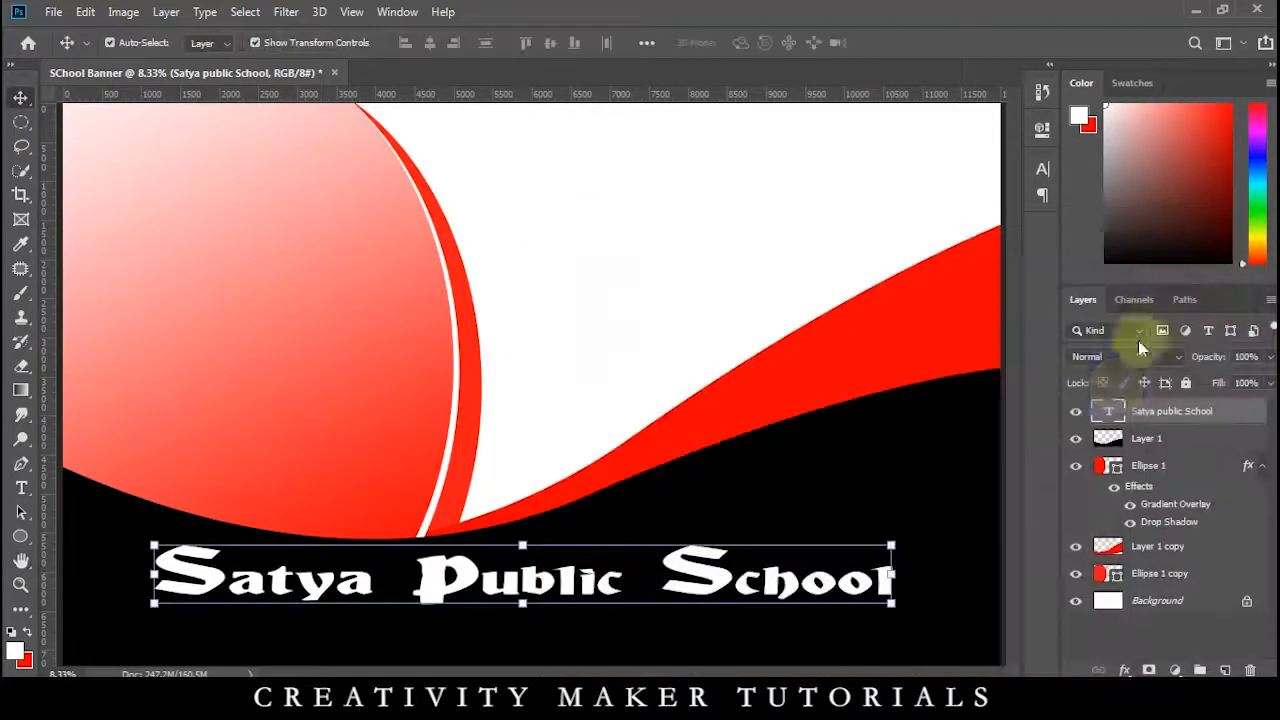
double_click(1103, 410)
left_click(752, 42)
left_click(900, 329)
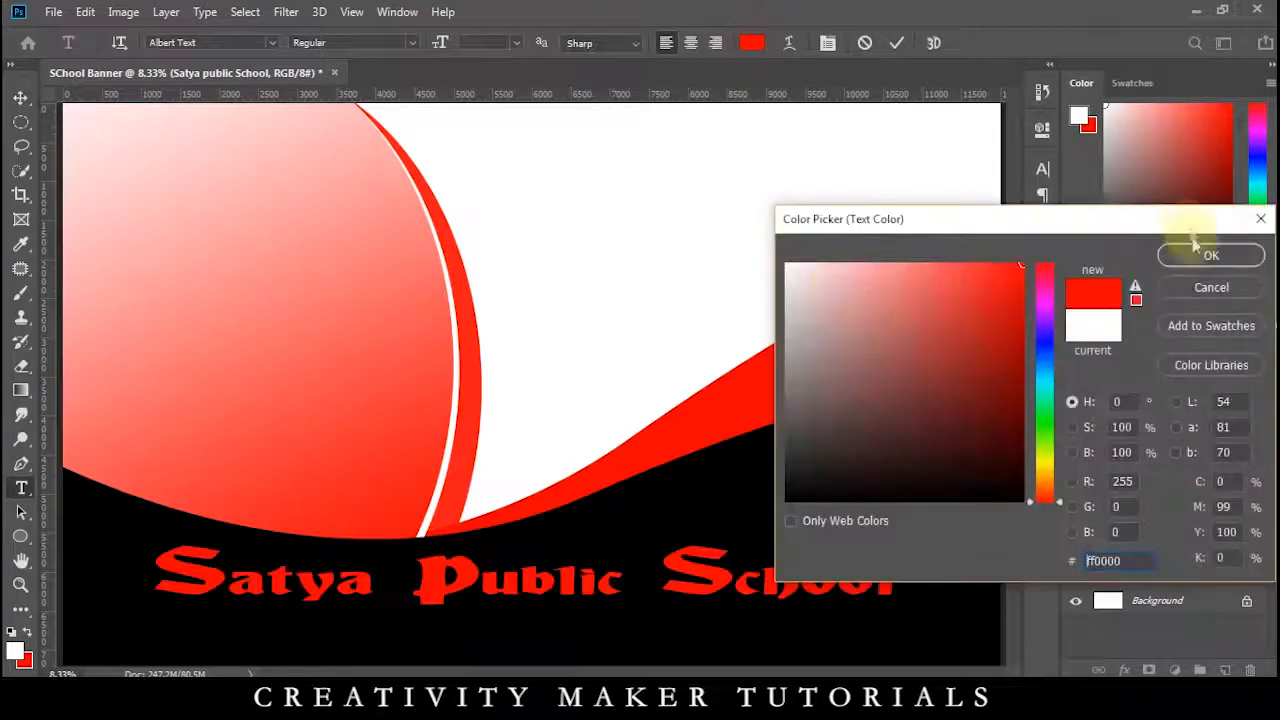
left_click(1195, 250)
key("ctrl+Return")
Add a white outside stroke to the title text and adjust its size
double_click(1230, 420)
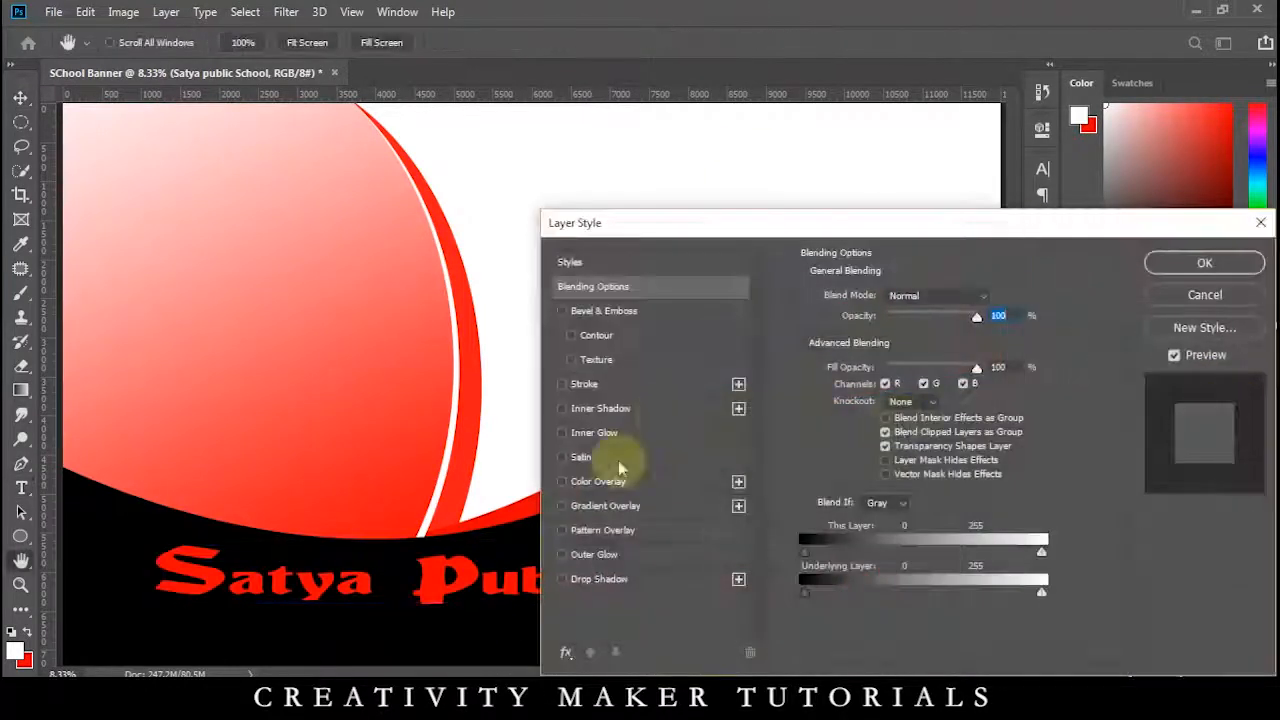
left_click(585, 385)
left_click(886, 296)
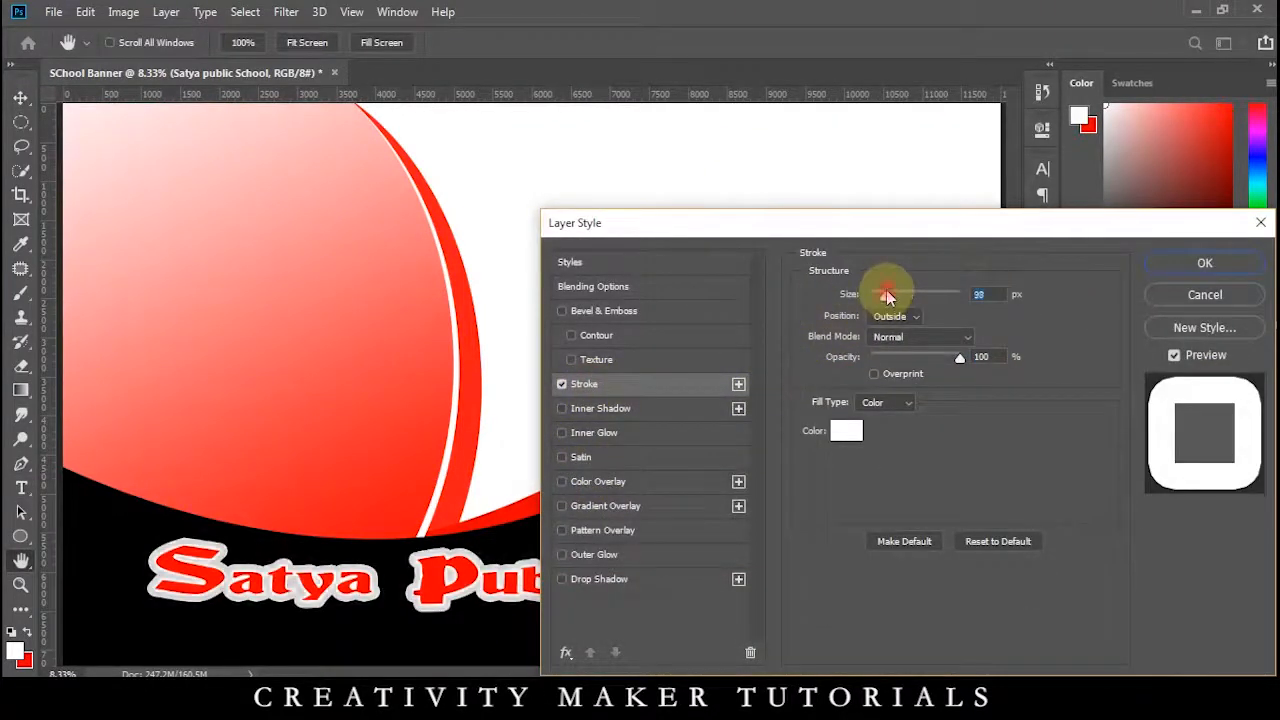
Add a drop shadow to the title and set the shadow colour to bright blue
left_click(618, 578)
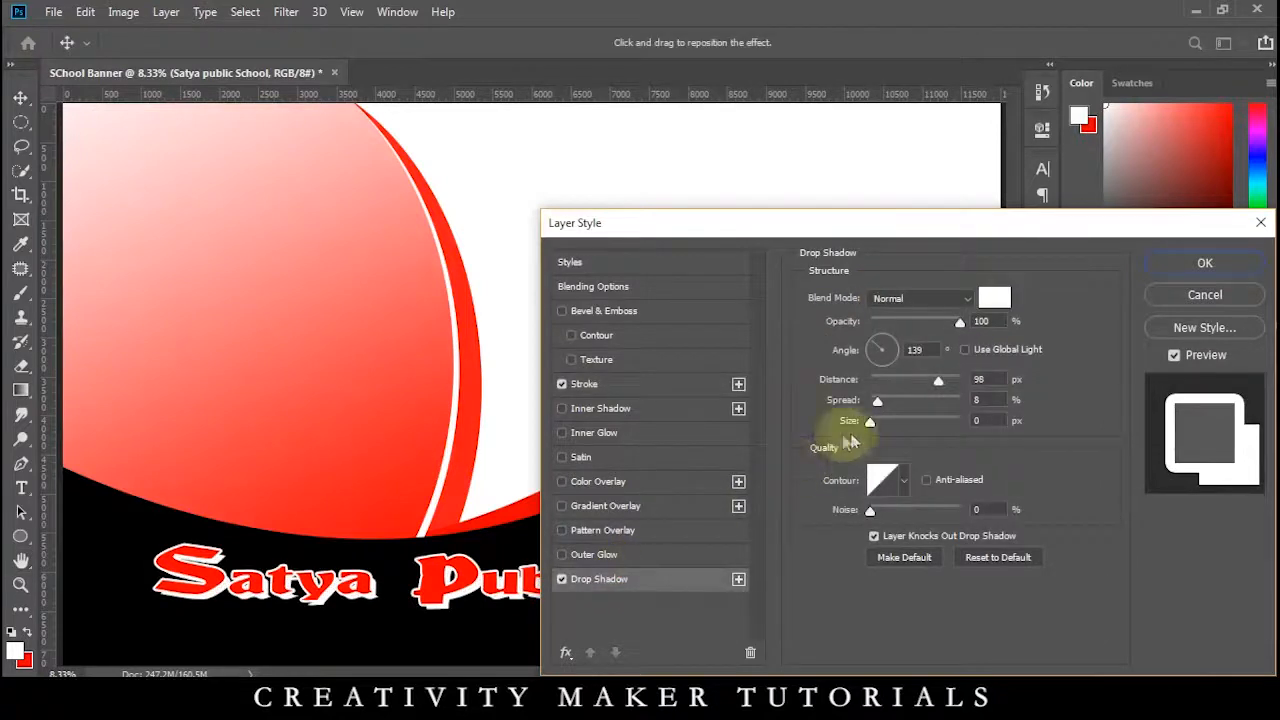
left_click(993, 296)
left_click(1044, 370)
left_click(1020, 265)
left_click_drag(1050, 371, 1044, 350)
left_click_drag(1047, 353, 1047, 371)
left_click(1240, 260)
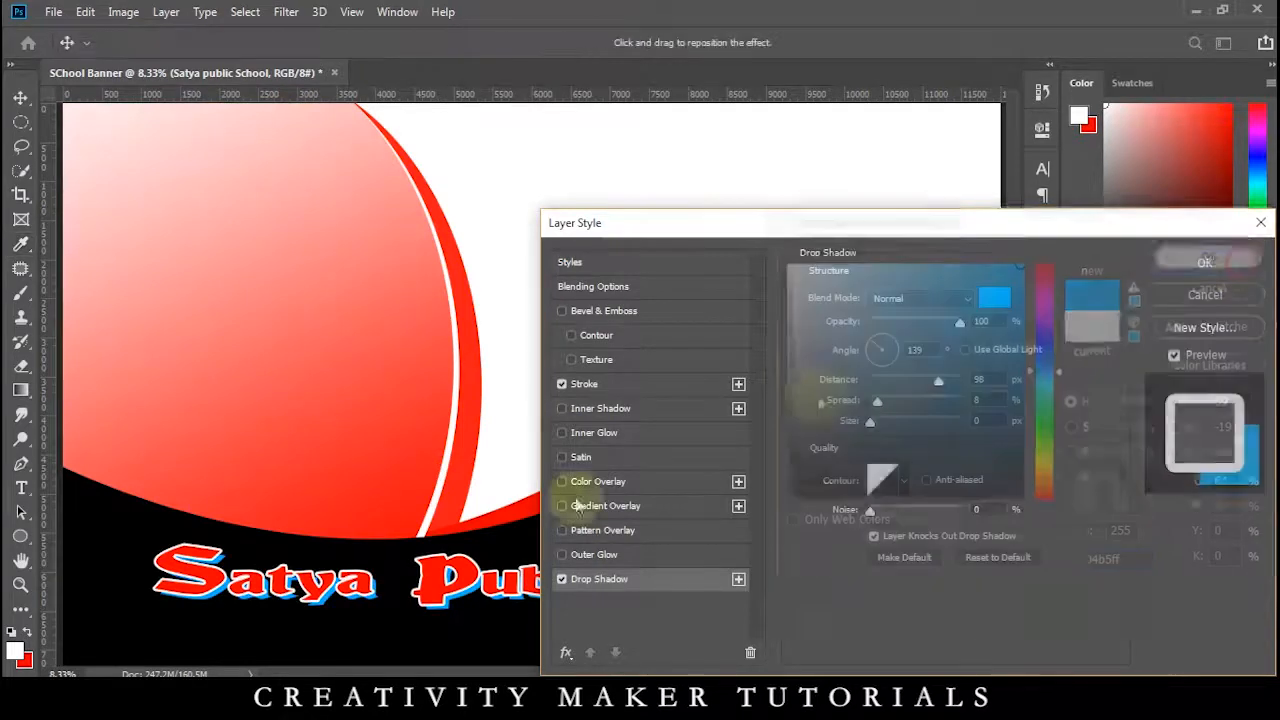
Refine the title's blue drop shadow to a distance of 61 px and an angle of 153 degrees
key("ctrl+plus")
key("ctrl+plus")
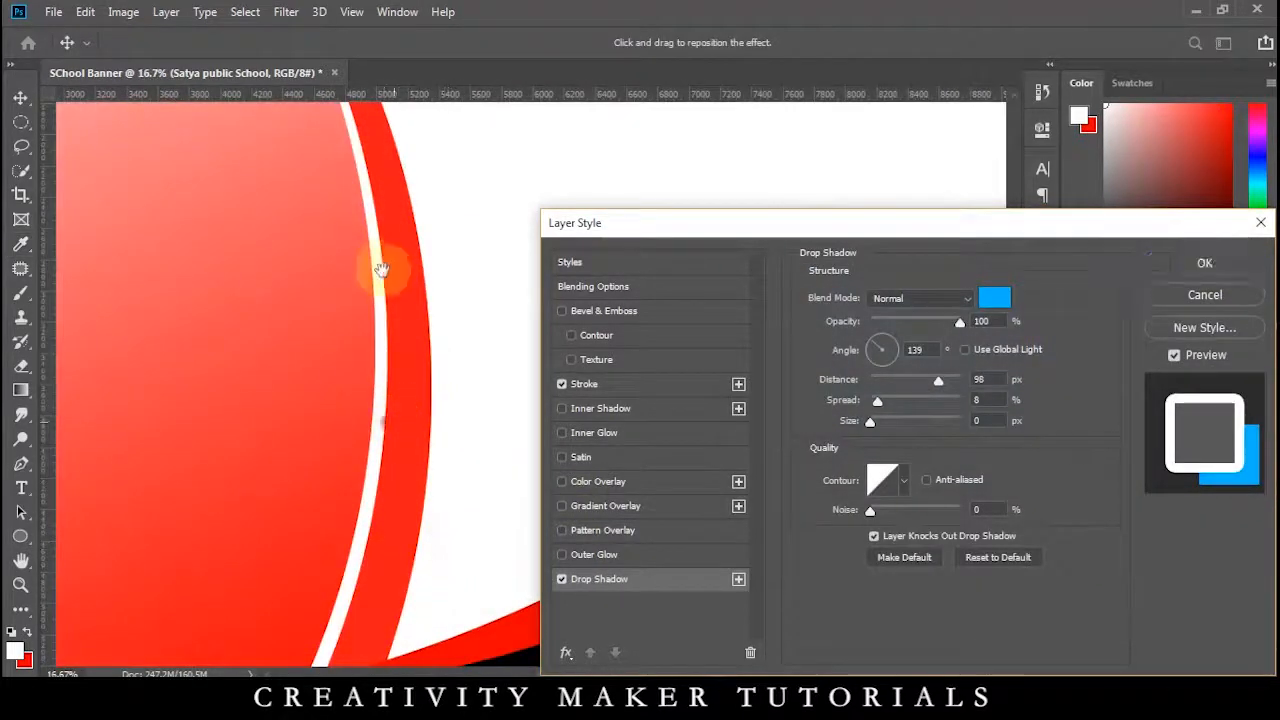
key("Return")
left_click_drag(600, 566, 594, 405)
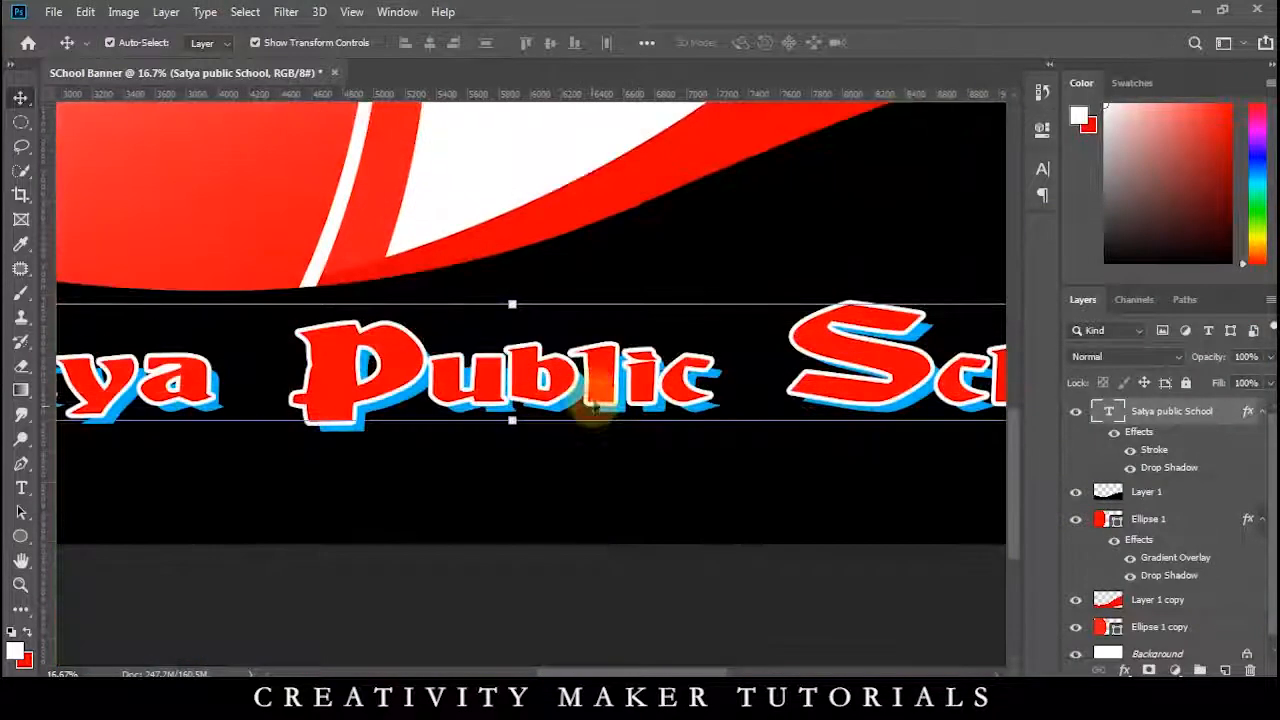
double_click(1170, 467)
left_click_drag(960, 223, 1057, 220)
mouse_move(1035, 379)
left_mouse_down()
mouse_move(1004, 378)
mouse_move(1019, 380)
left_mouse_up()
left_click_drag(981, 342, 978, 351)
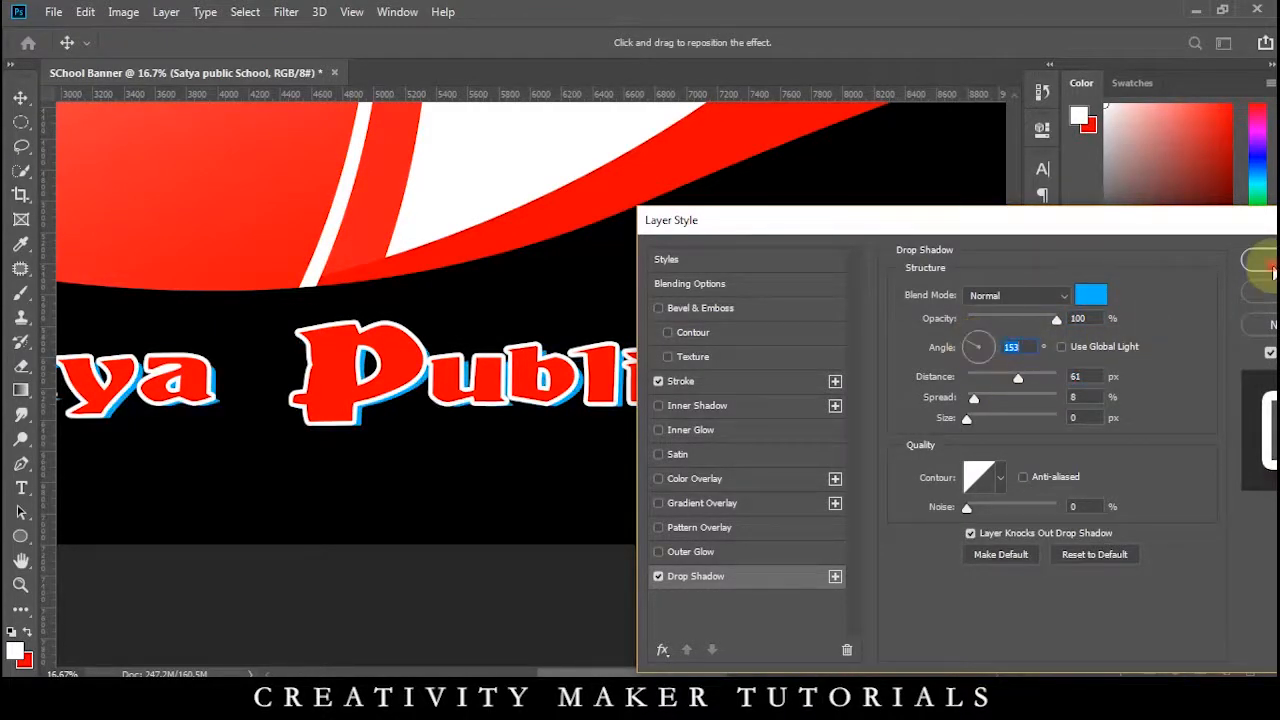
left_click(1268, 266)
key("ctrl+0")
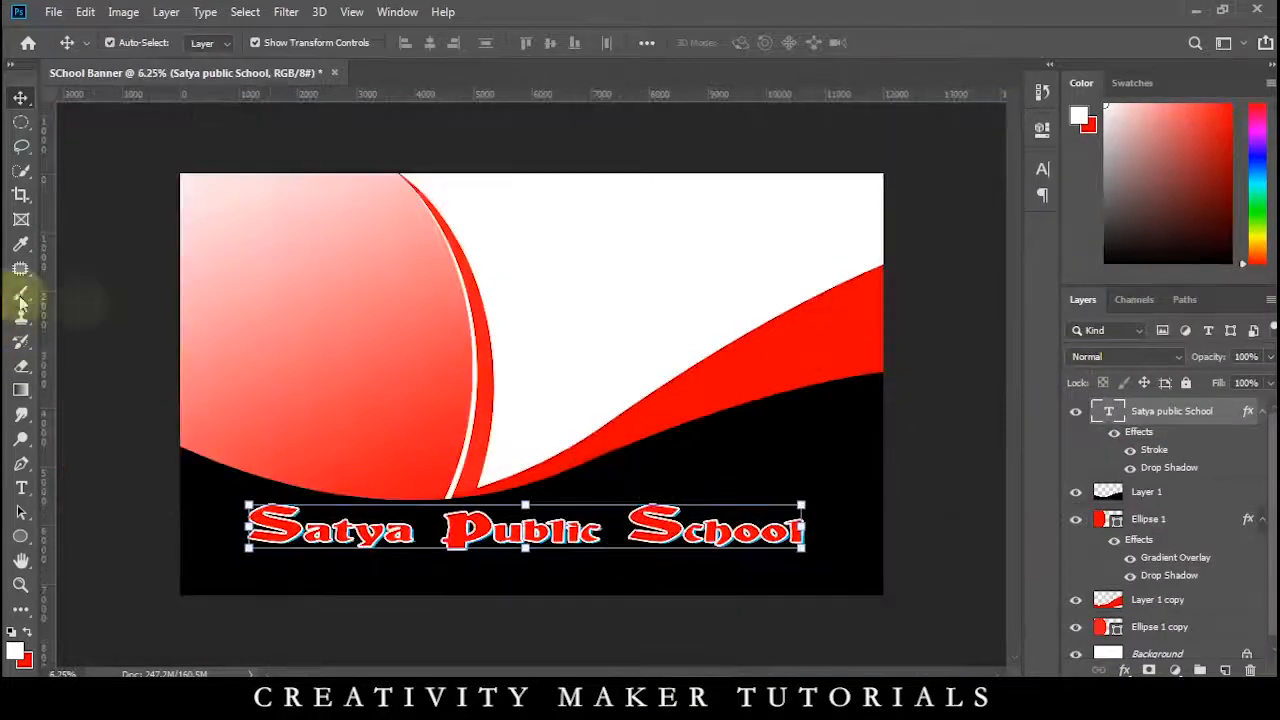
Draw a white rounded rectangle about 7716 by 372 px beneath the title in the black area
key("ctrl+plus")
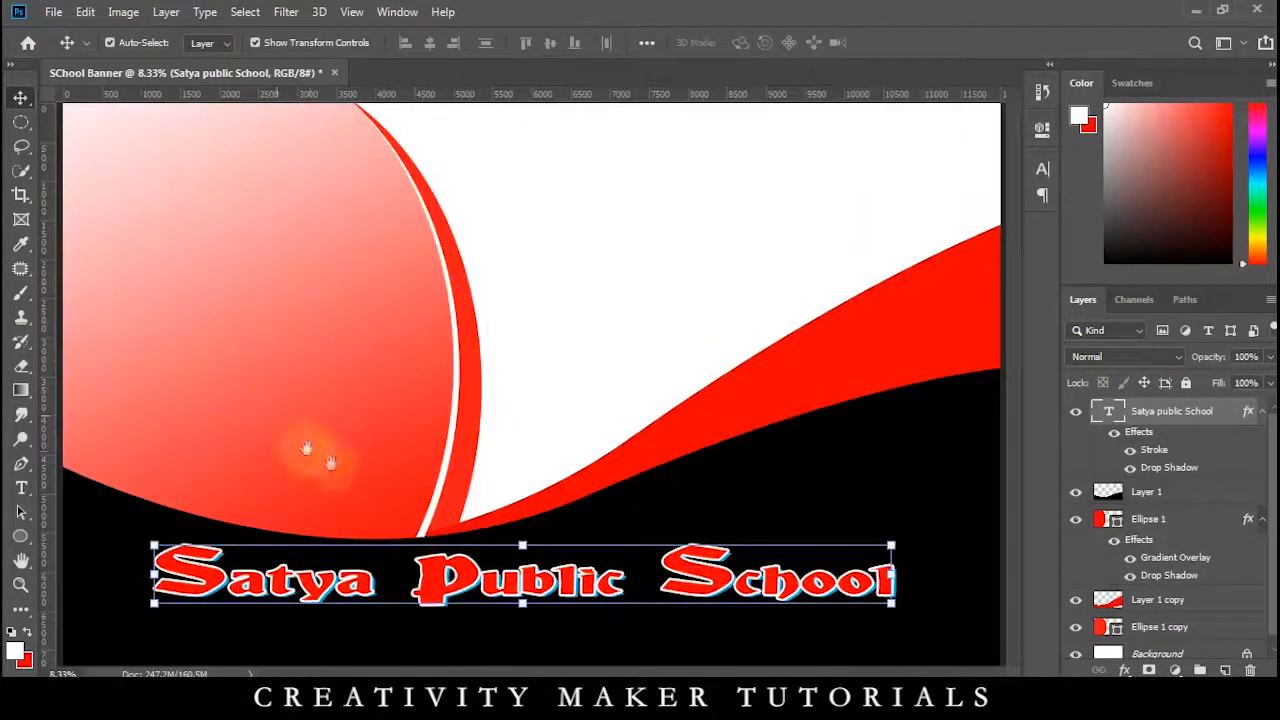
key("ctrl+plus")
left_click_drag(394, 430, 410, 218)
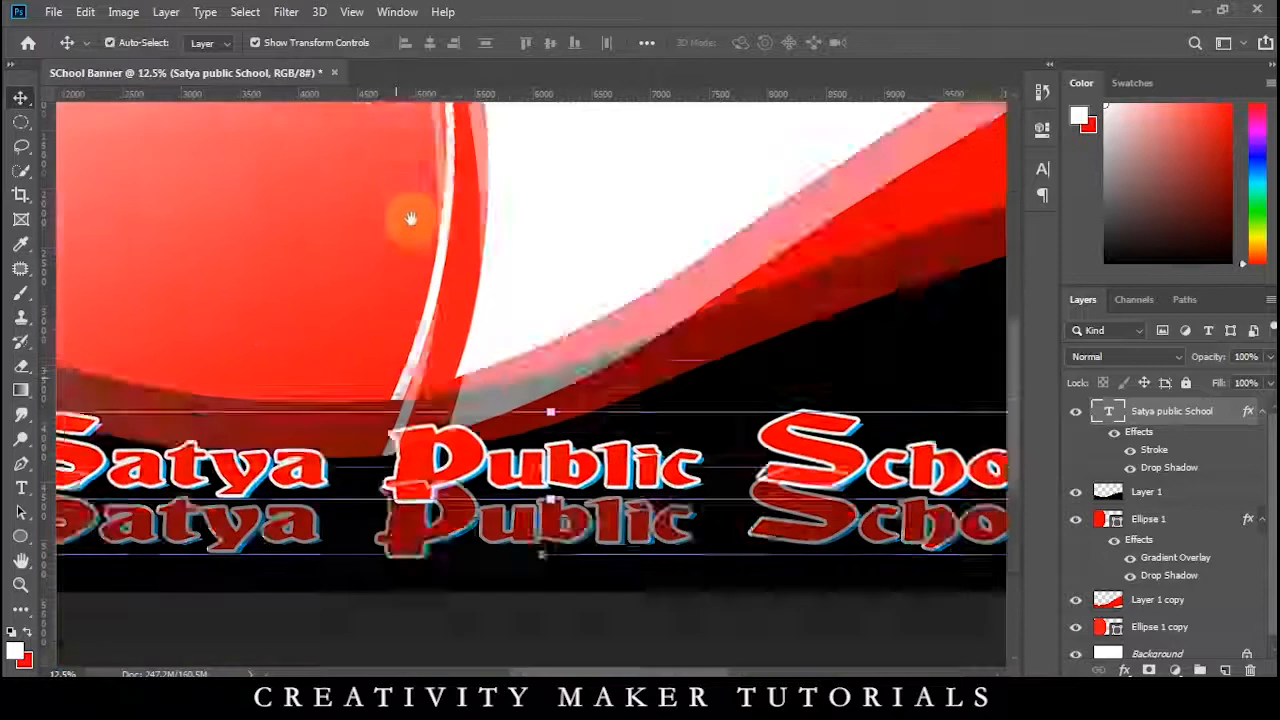
key("ctrl+minus")
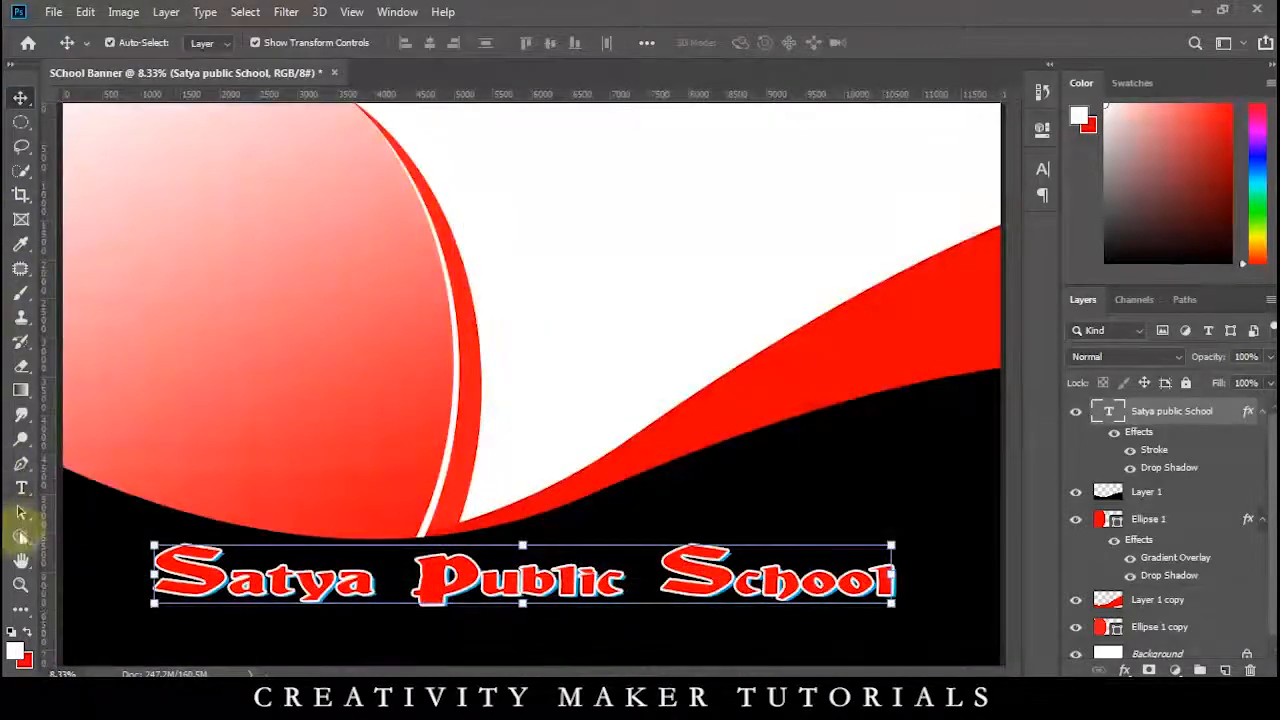
right_click(20, 538)
left_click(100, 554)
mouse_move(265, 632)
left_mouse_down()
mouse_move(309, 646)
mouse_move(868, 660)
left_mouse_up()
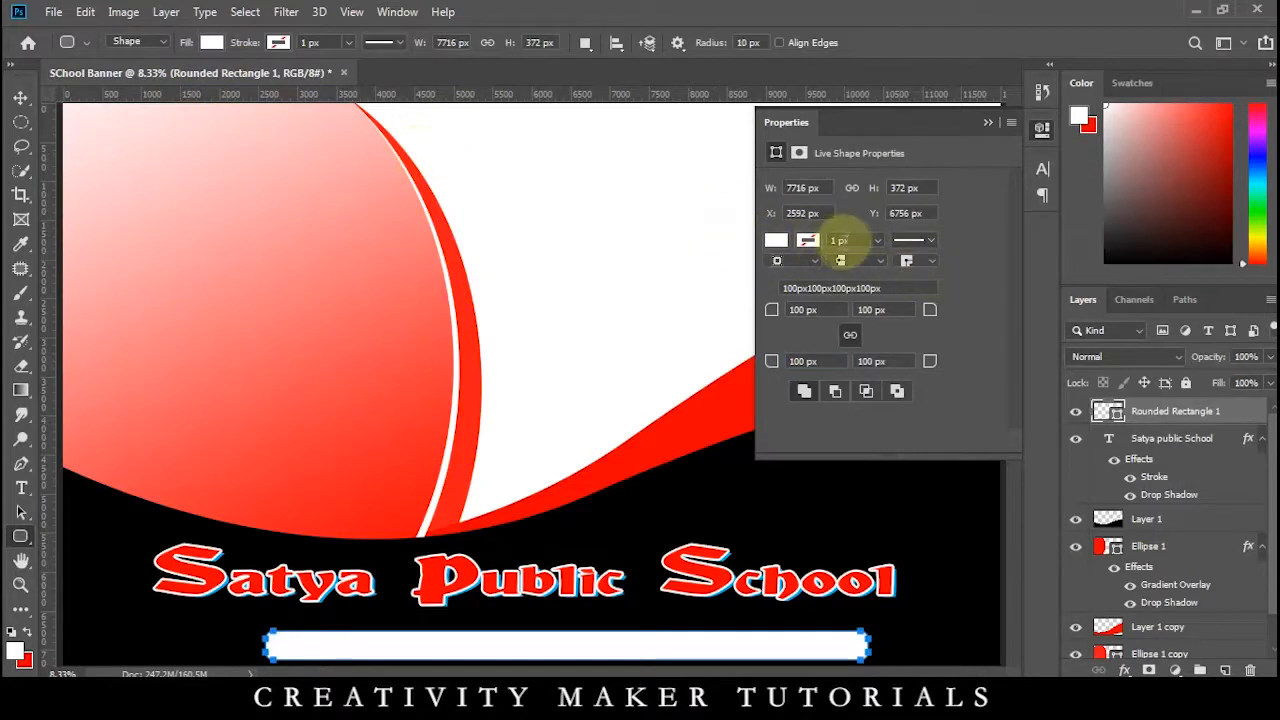
Give the rounded rectangle a red stroke 50 px wide
left_click(845, 240)
type("20")
key("Return")
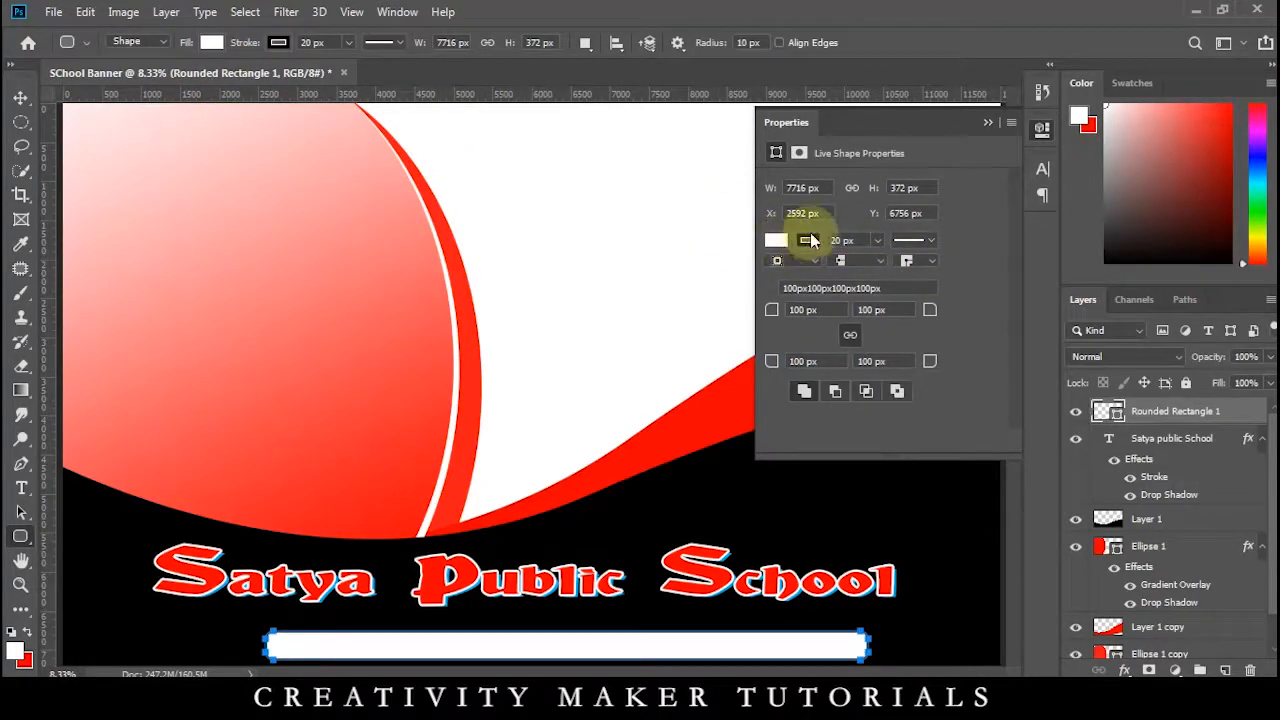
left_click(808, 240)
left_click(804, 339)
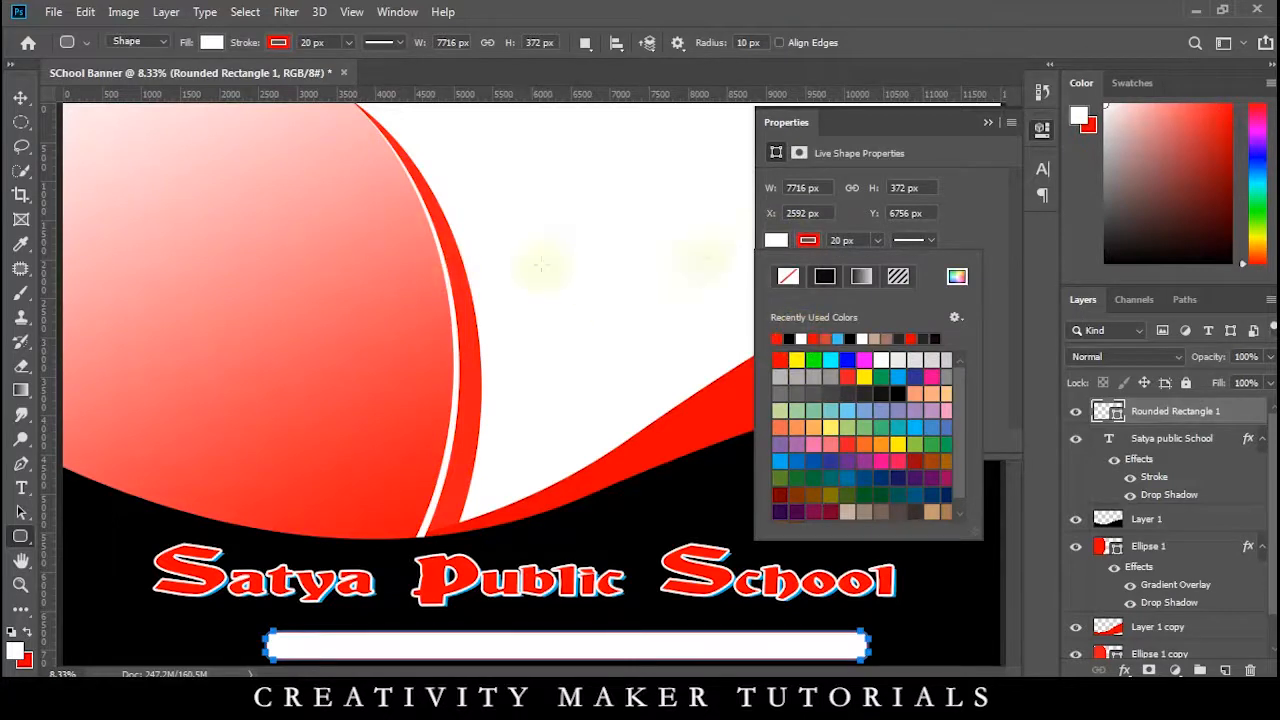
left_click_drag(861, 240, 757, 240)
type("50")
key("Return")
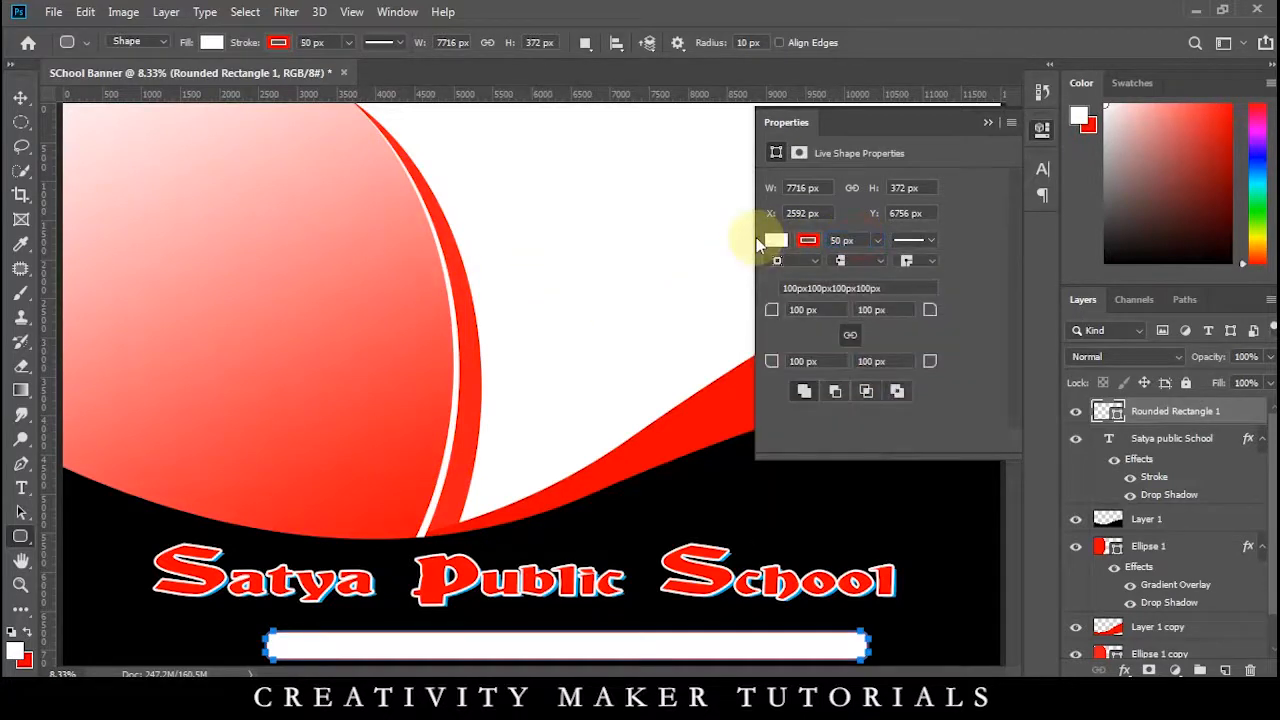
Centre the rounded rectangle horizontally with the Satya public School title
left_click(20, 97)
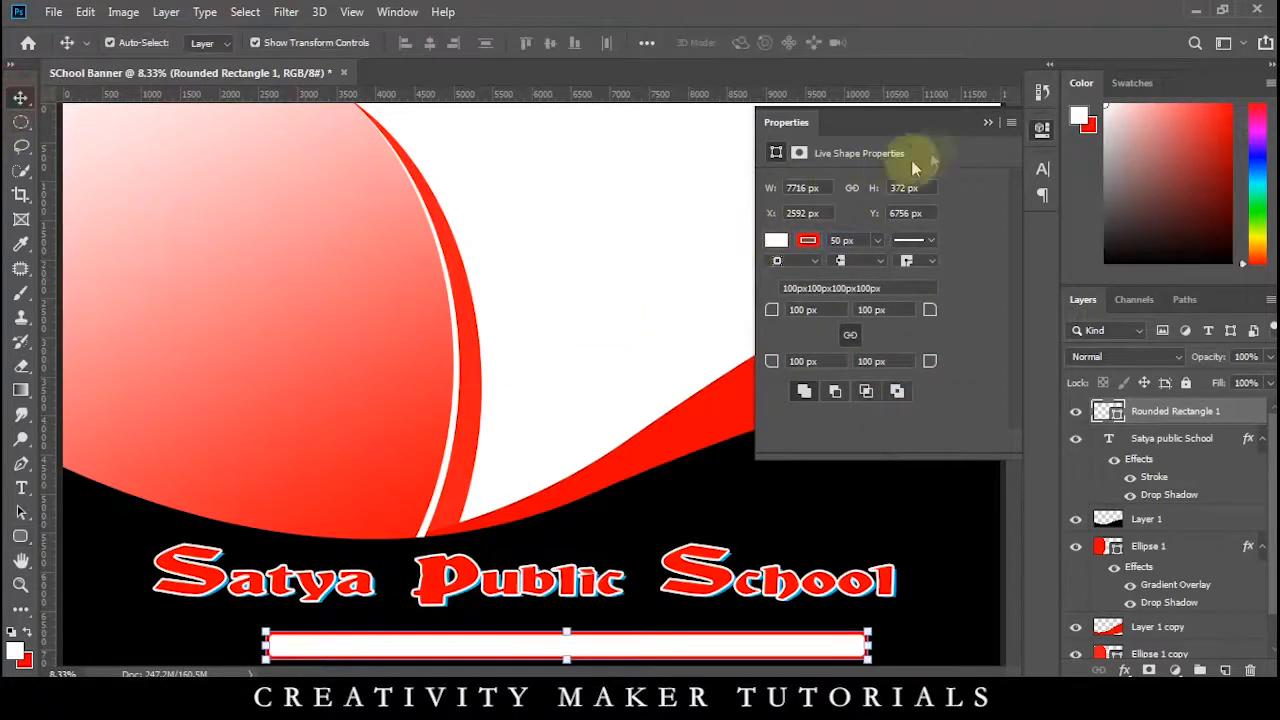
left_click(988, 122)
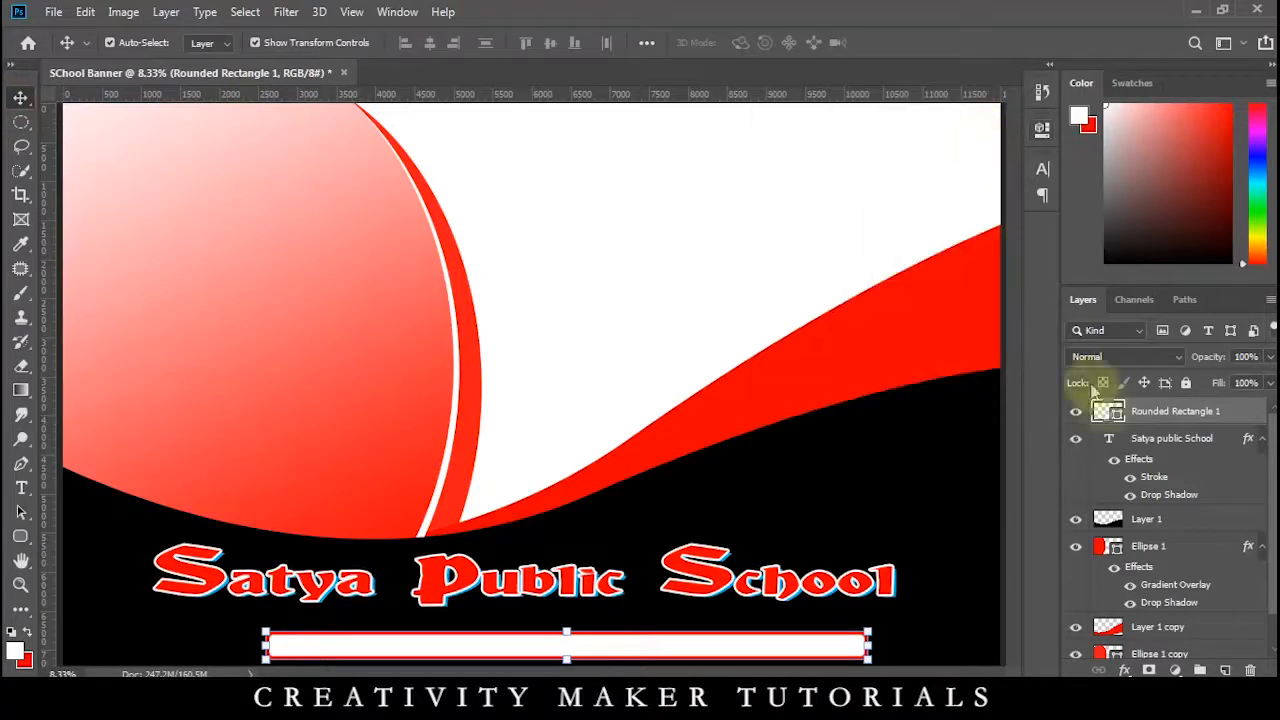
left_click(1160, 438, "shift")
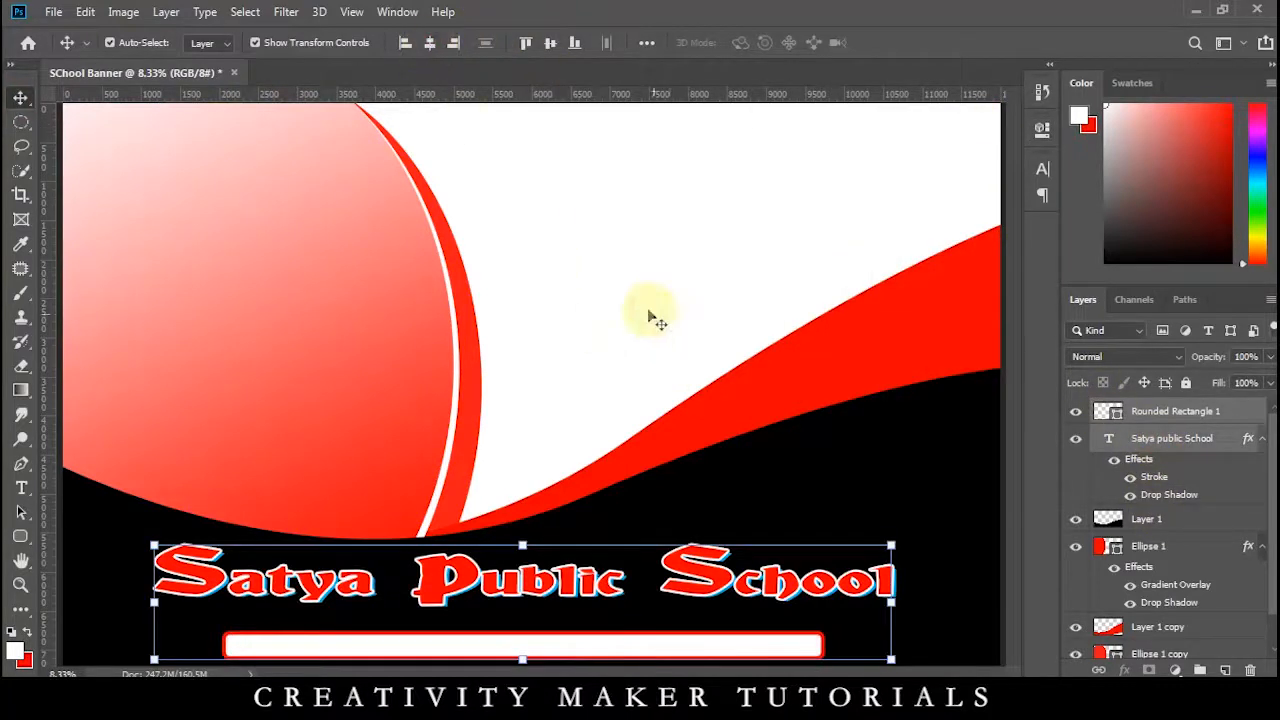
Nudge the rounded rectangle up towards the title and stretch its lower edge down to make the bar taller
key("ctrl+minus")
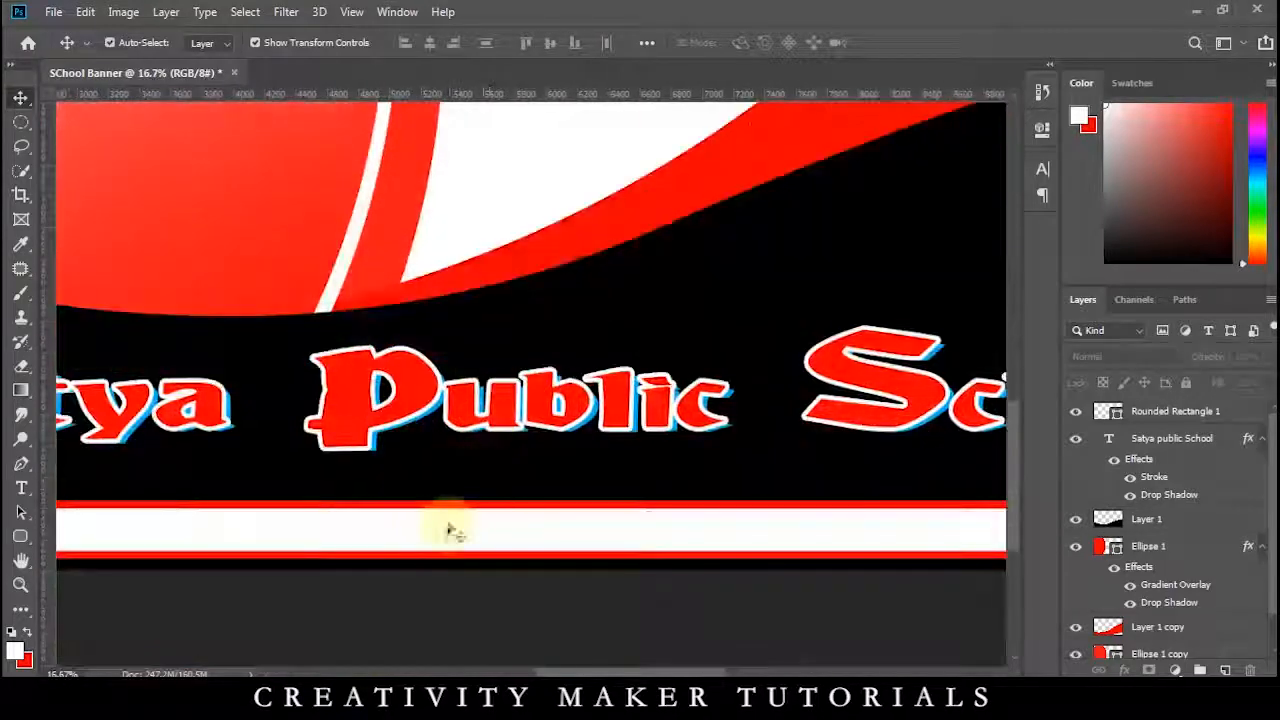
left_click(449, 533)
key("shift+Up")
key("shift+Up")
key("shift+Up")
key("shift+Up")
key("shift+Up")
key("shift+Up")
key("shift+Up")
key("shift+Up")
key("shift+Up")
key("shift+Up")
key("shift+Up")
key("shift+Up")
key("ctrl+t")
left_click_drag(527, 535, 530, 556)
key("Return")
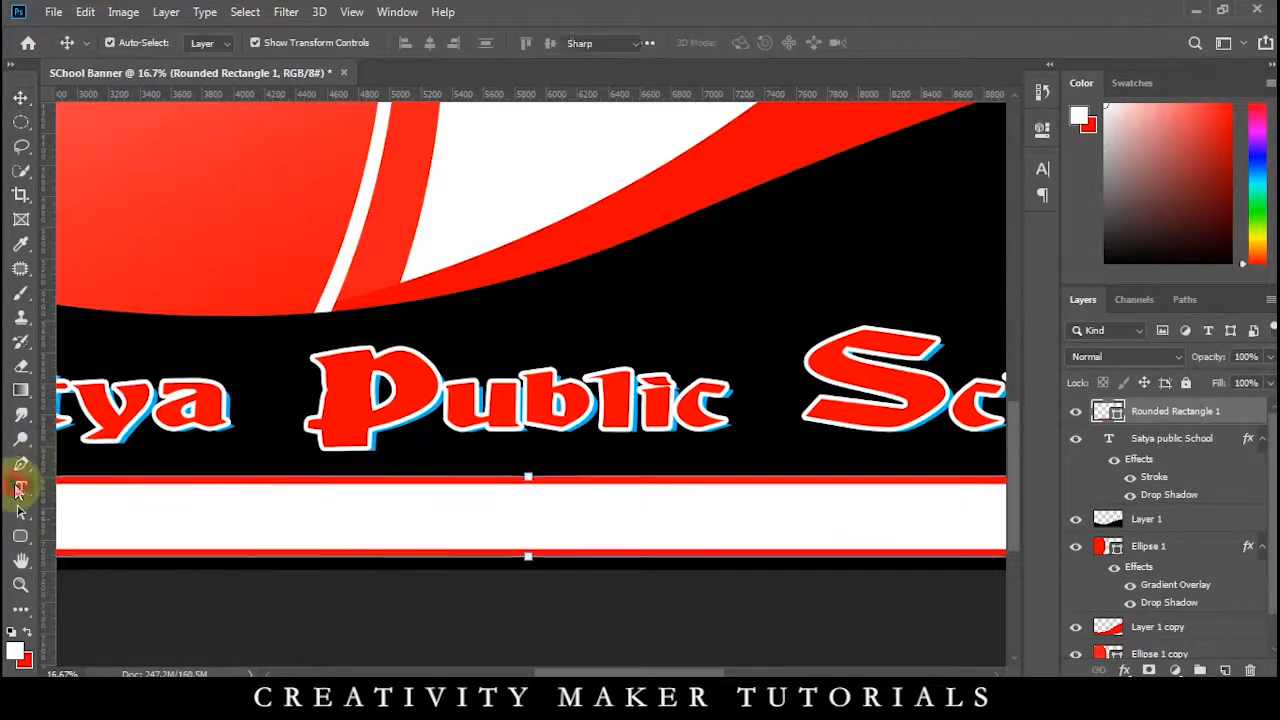
Insert a placeholder text block inside the white bar and commit it
left_click(20, 488)
left_click(186, 520)
key("ctrl+minus")
key("ctrl+minus")
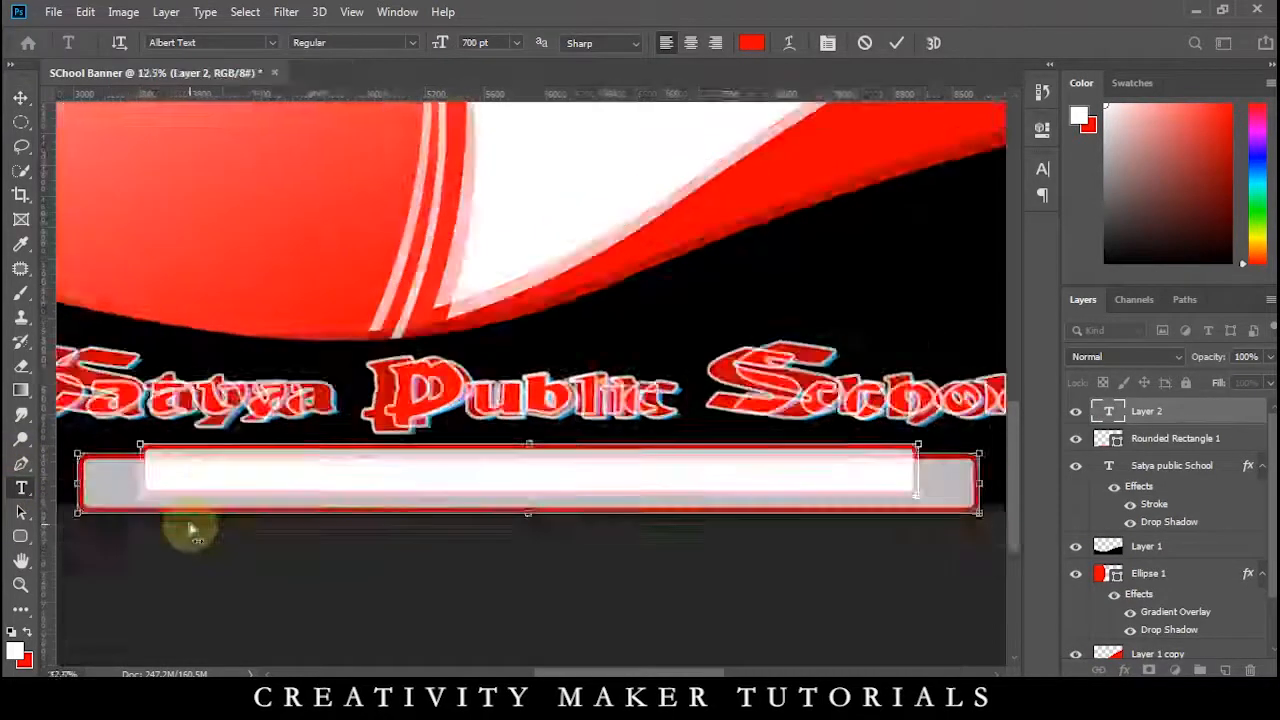
left_click(217, 383)
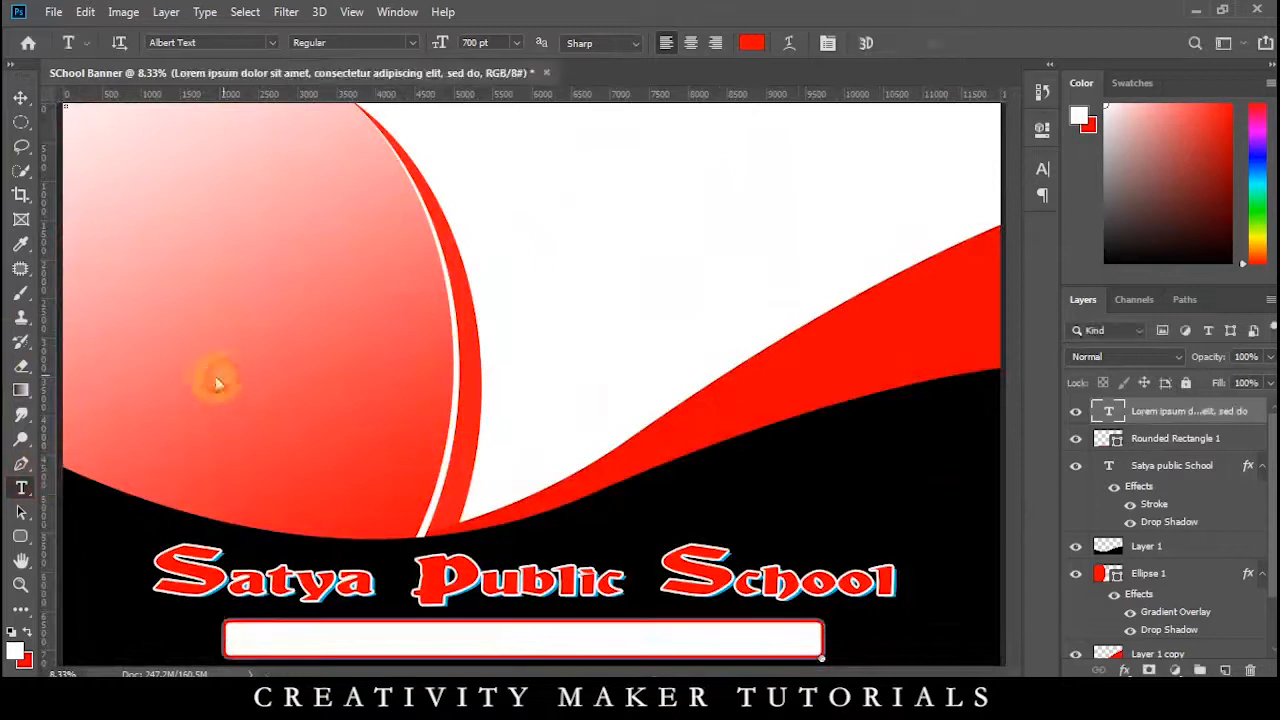
Add a new text line over the gradient ellipse in Arial Bold reading "Paniyara Bazar" and commit it
left_click(240, 384)
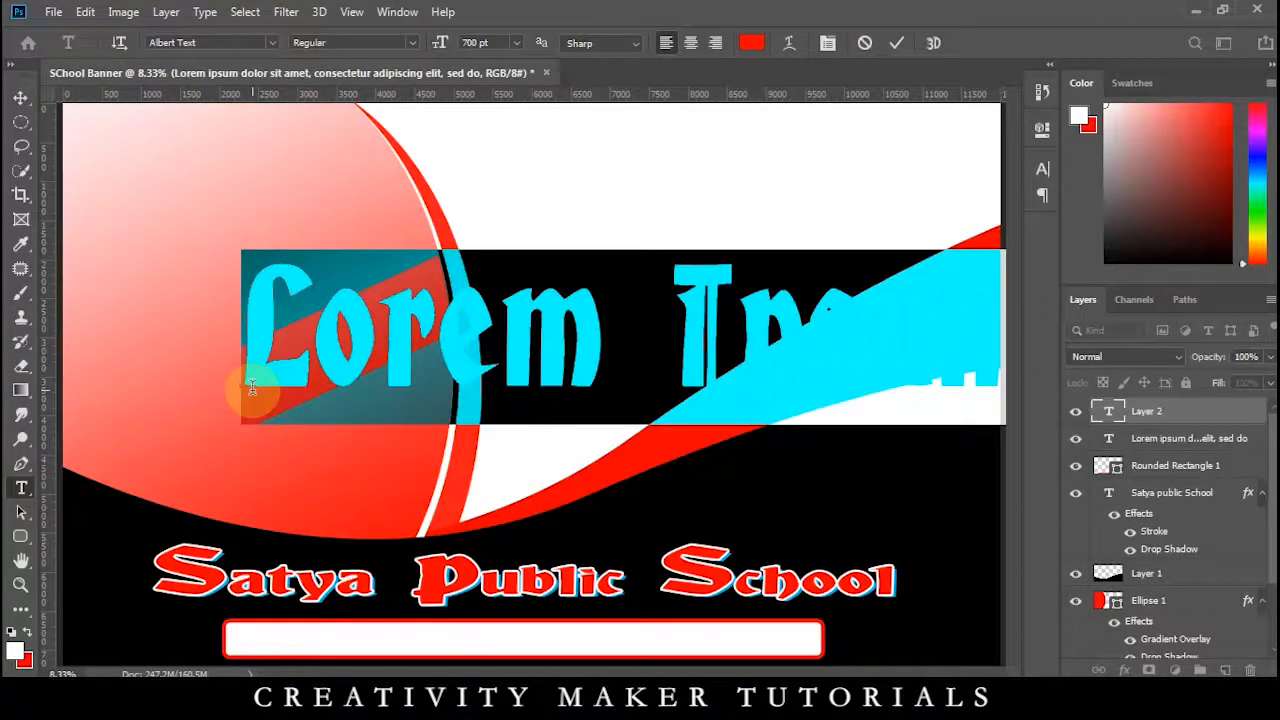
type("PA")
key("ctrl+a")
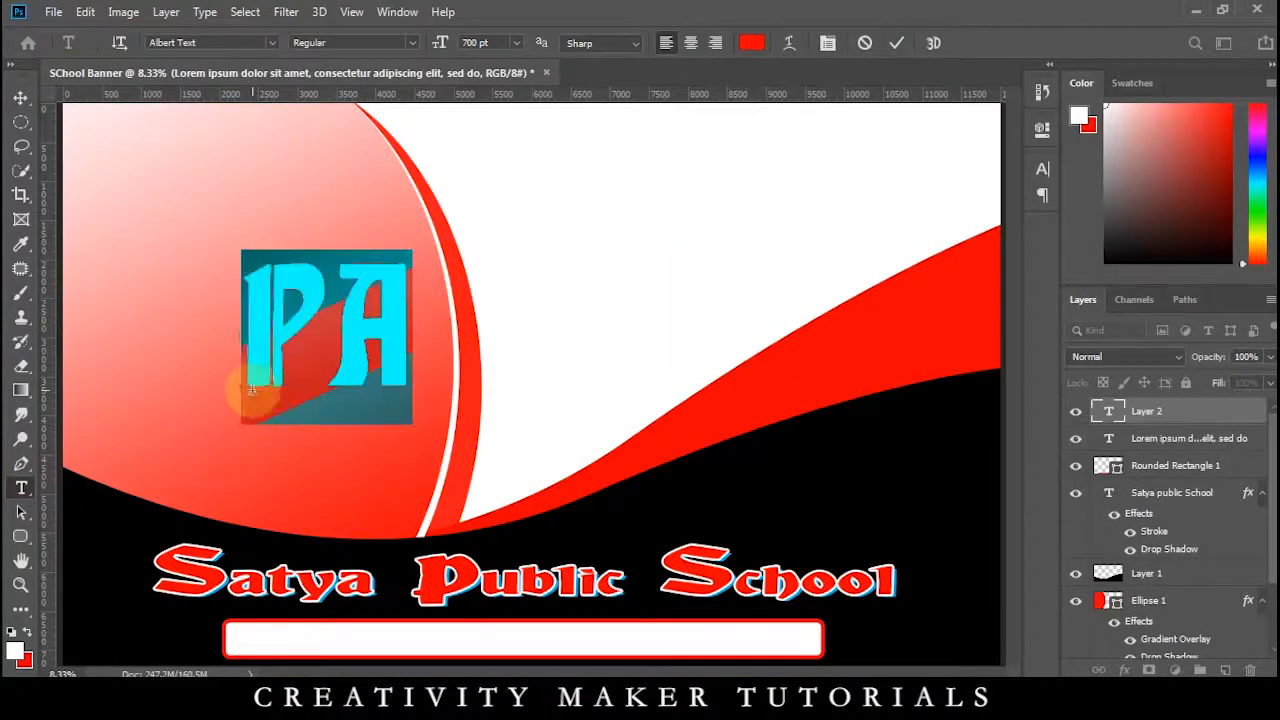
type("a")
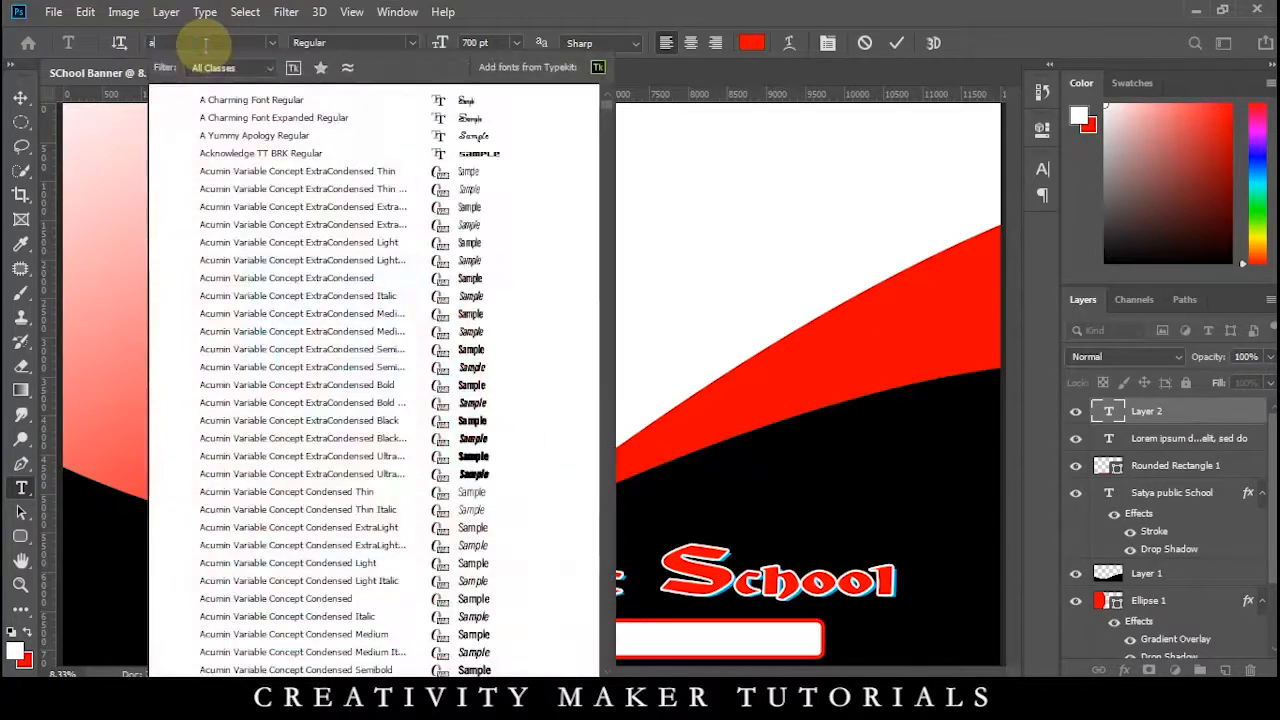
type("ri")
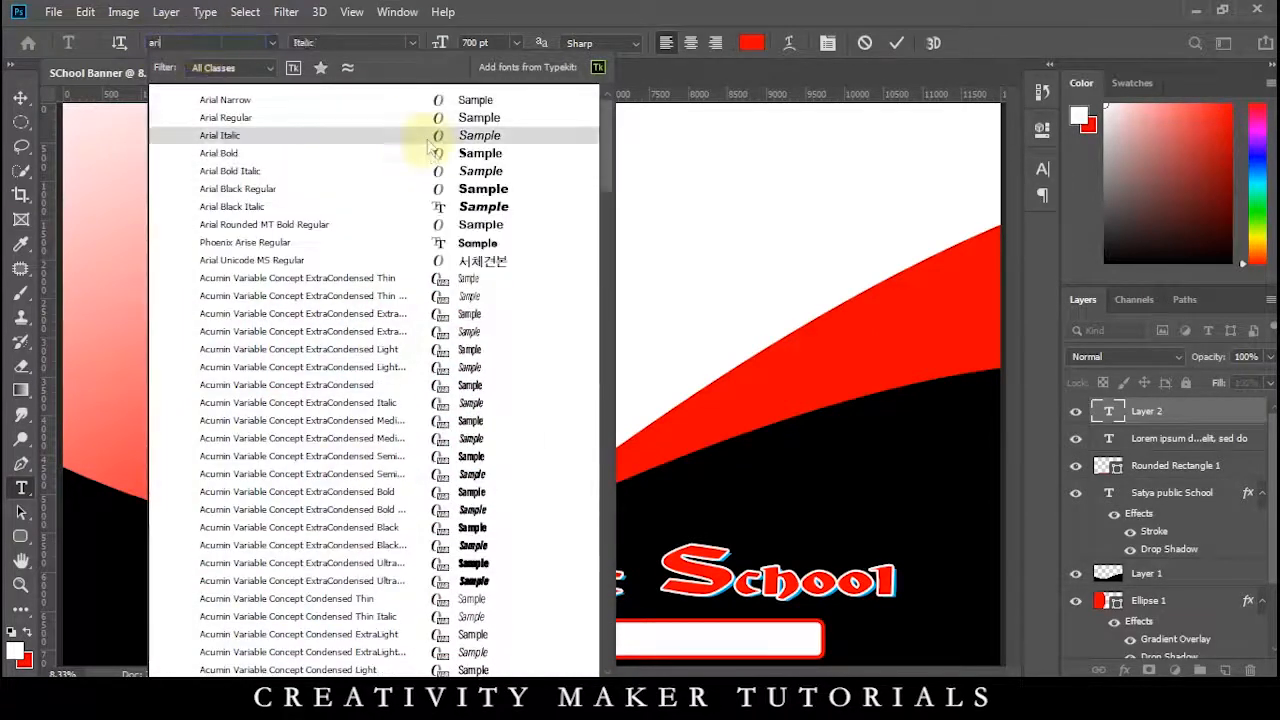
left_click(440, 153)
left_click(410, 358)
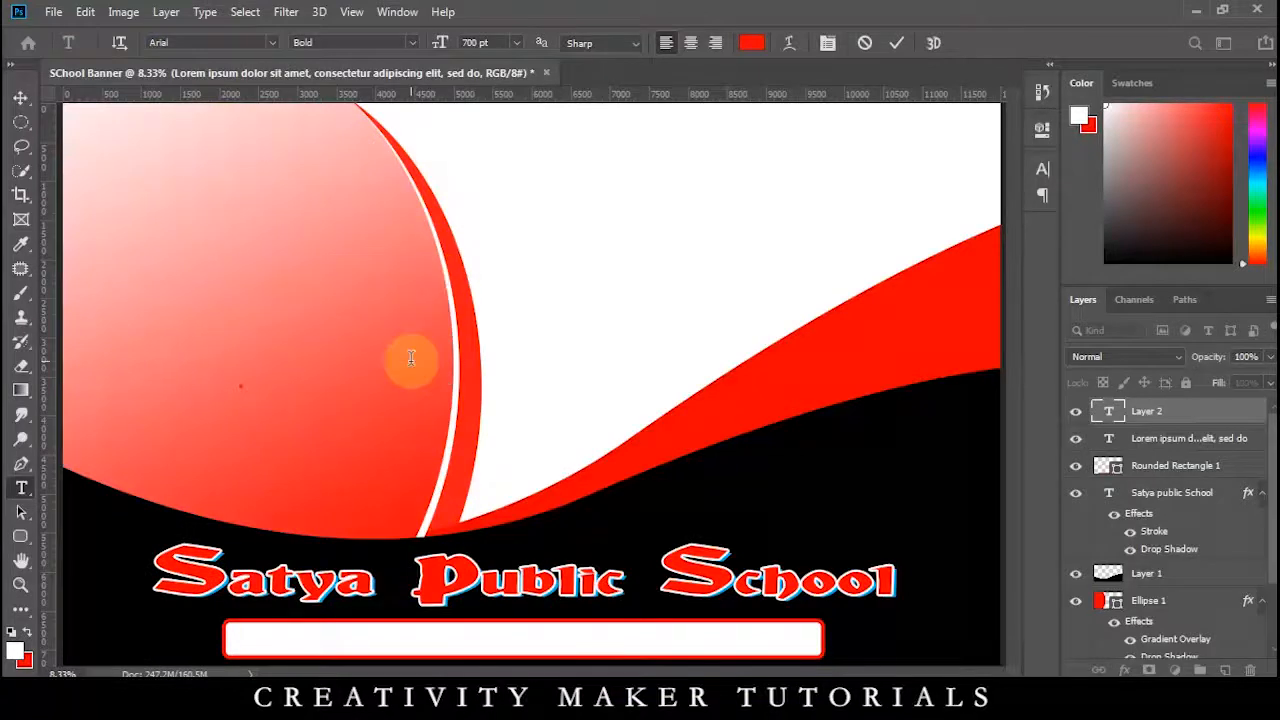
type("Paniyar")
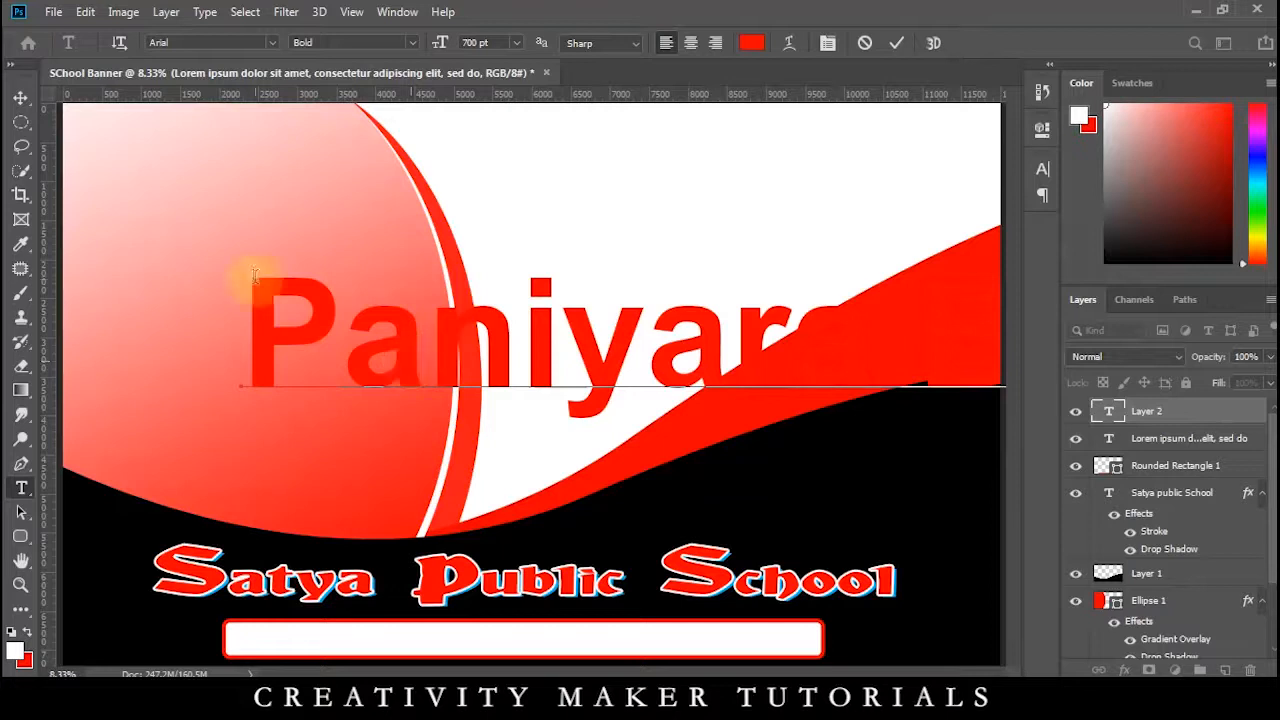
left_click(20, 98)
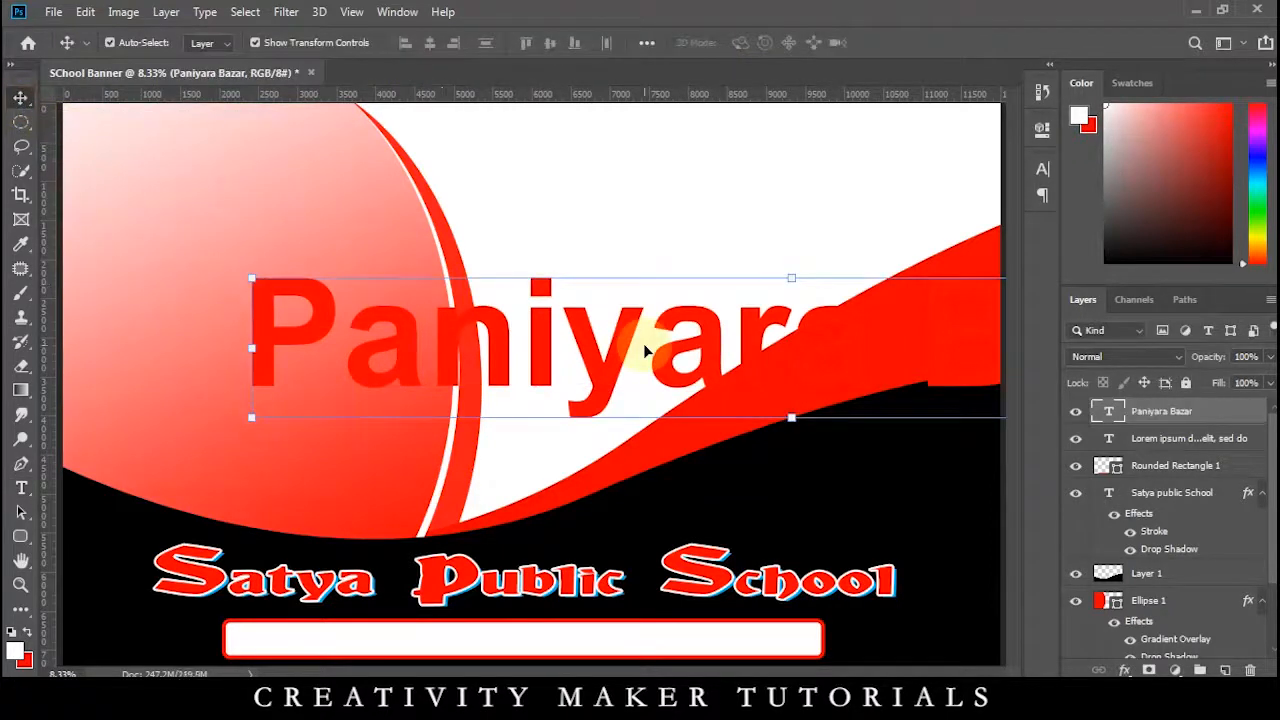
Set the Paniyara Bazar text to 200 pt and colour it black (000000)
double_click(656, 344)
type("200")
key("Return")
left_click(751, 42)
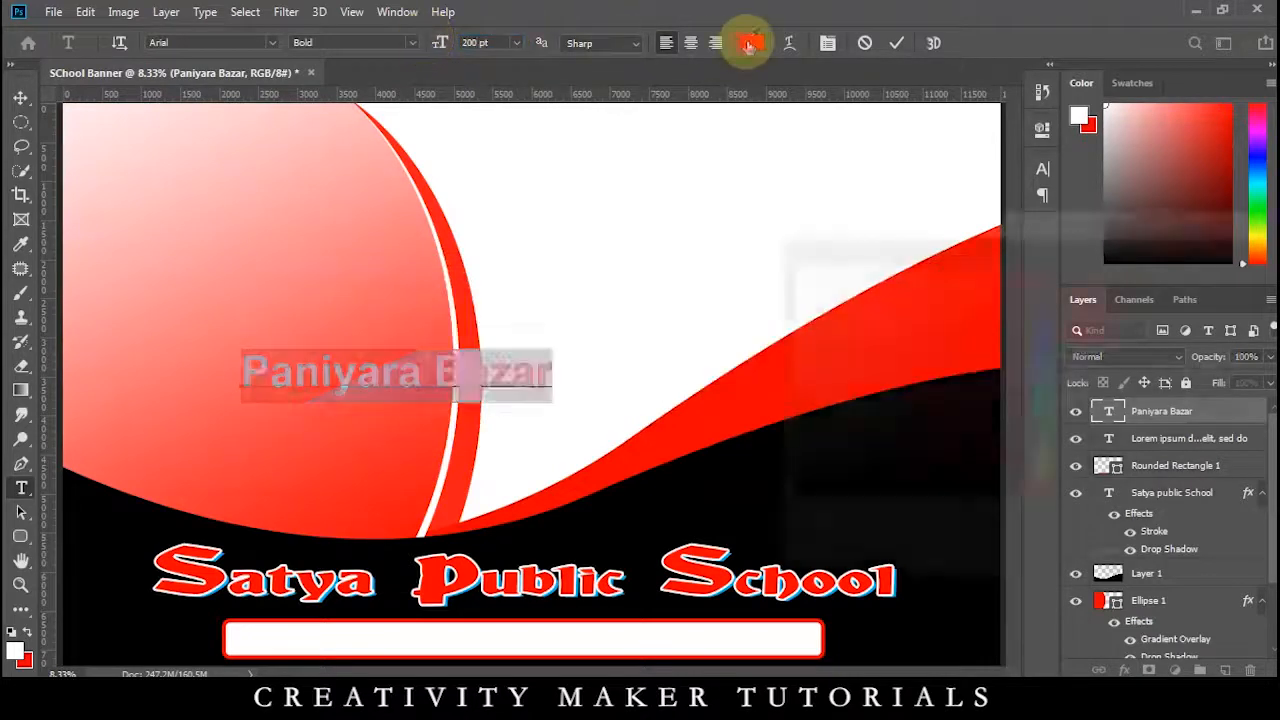
left_click_drag(865, 320, 803, 523)
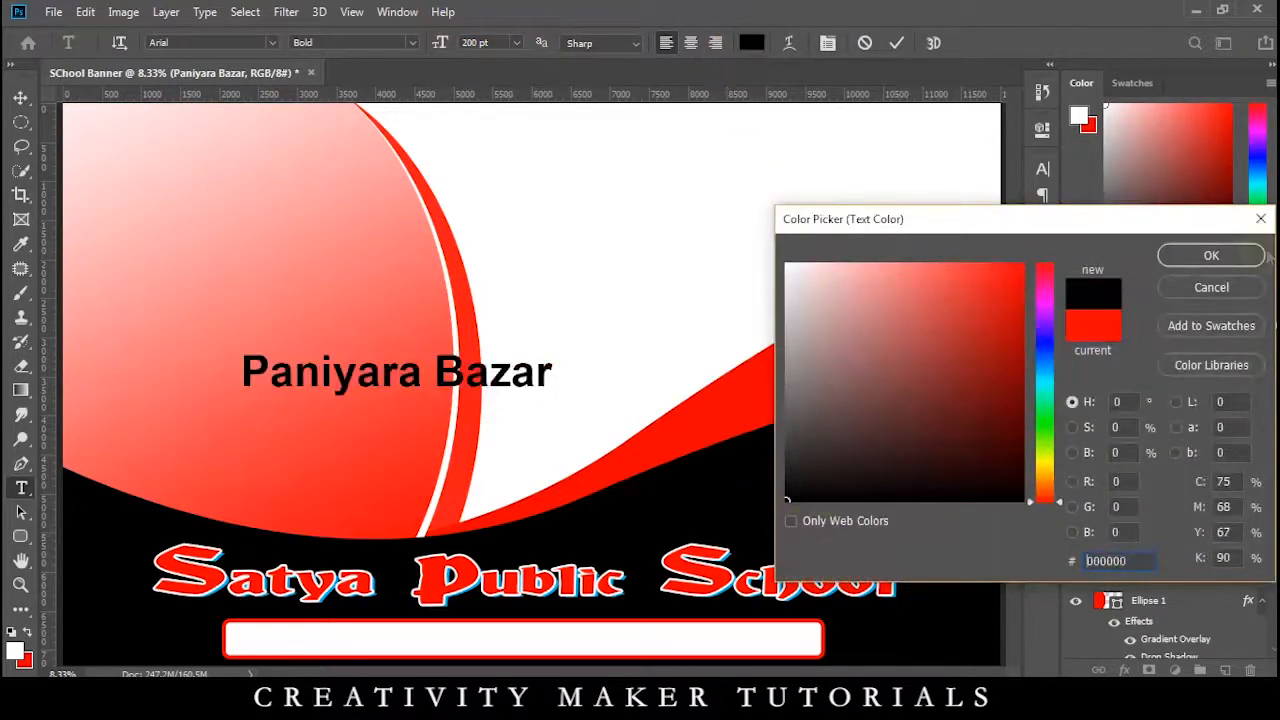
left_click(1212, 257)
Move the Paniyara Bazar text onto the white bar and set its font size to 150 pt
left_click(16, 100)
left_click_drag(512, 373, 592, 634)
key("ctrl+plus")
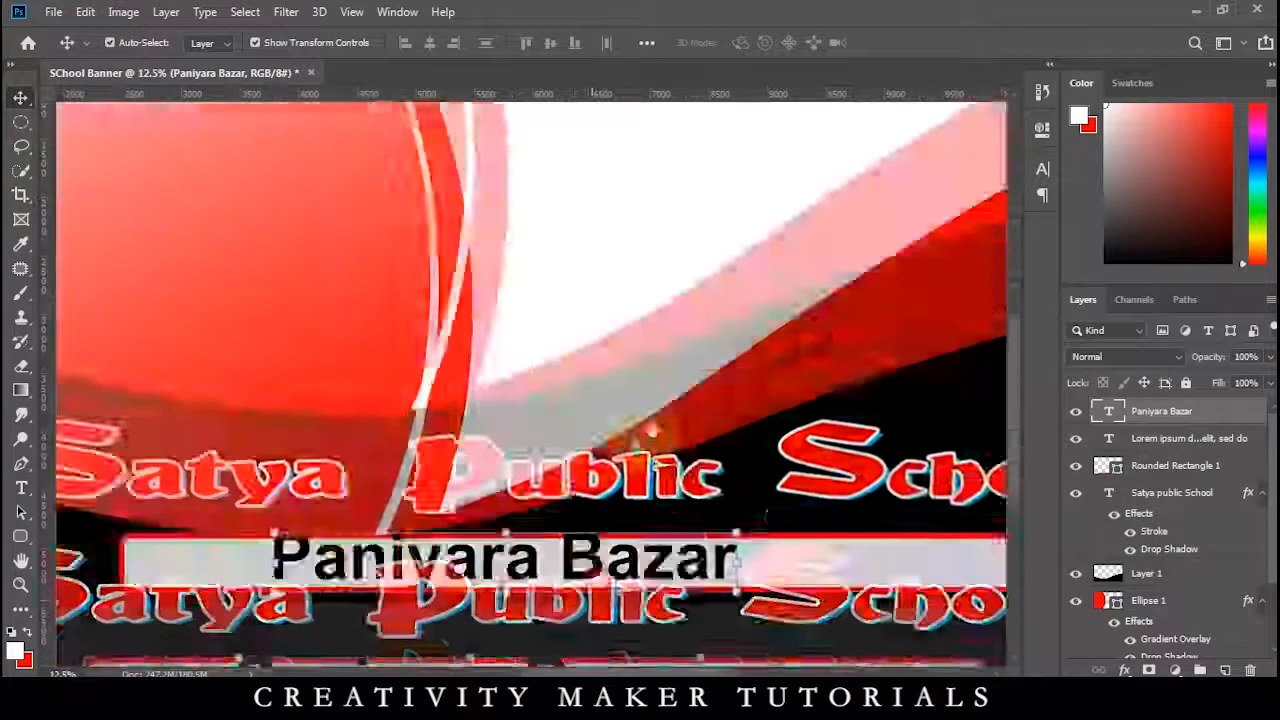
double_click(686, 323)
left_click(480, 43)
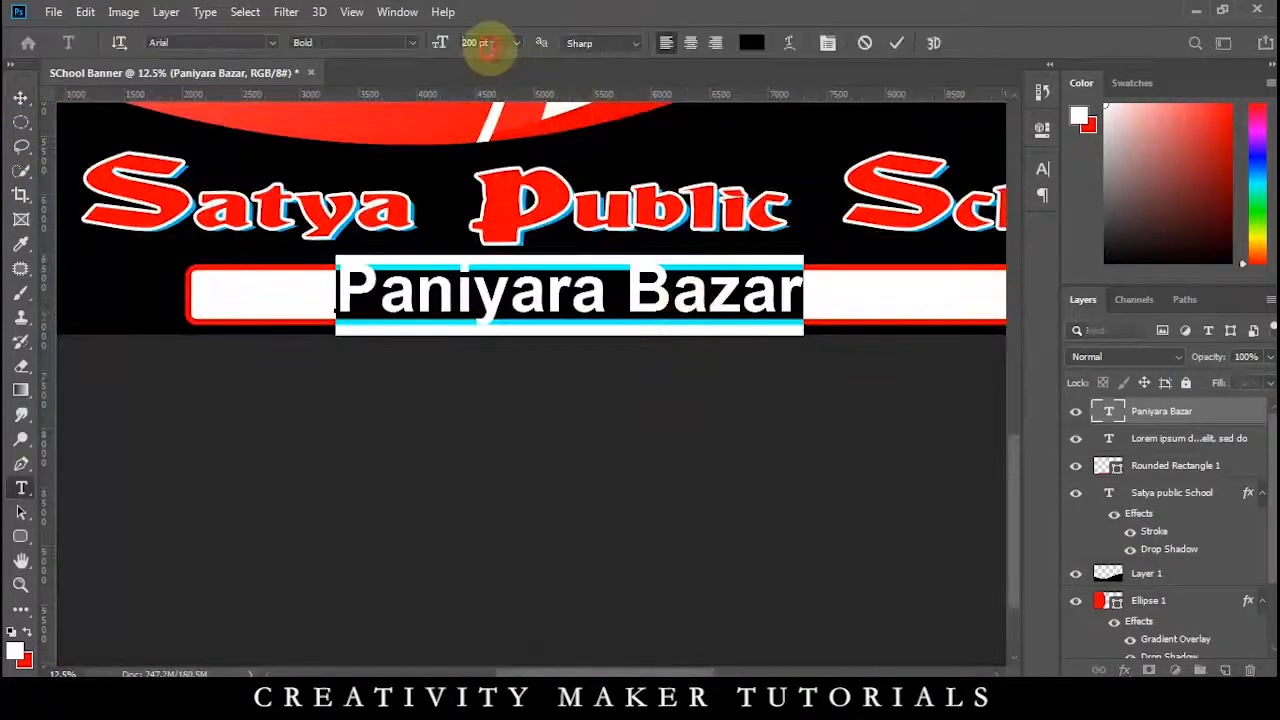
type("150")
key("Return")
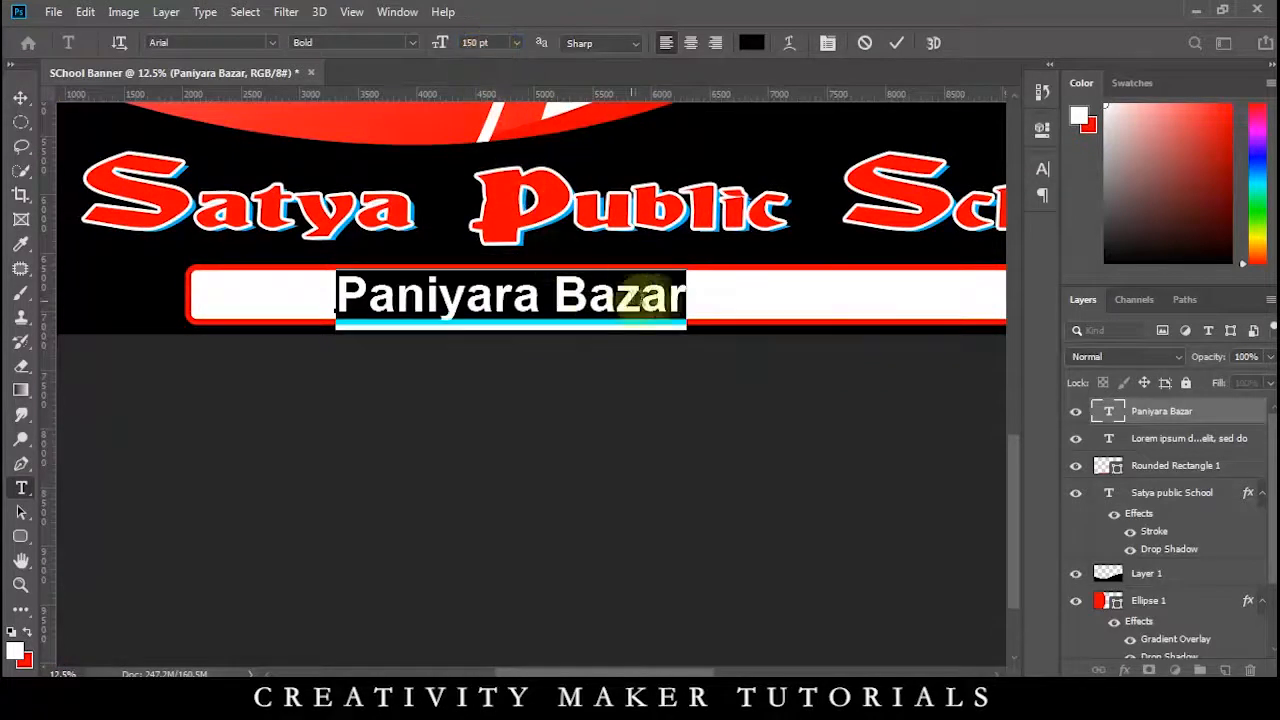
Append "Maharajganj" to the Paniyara Bazar text on the white bar and commit it
left_click(687, 292)
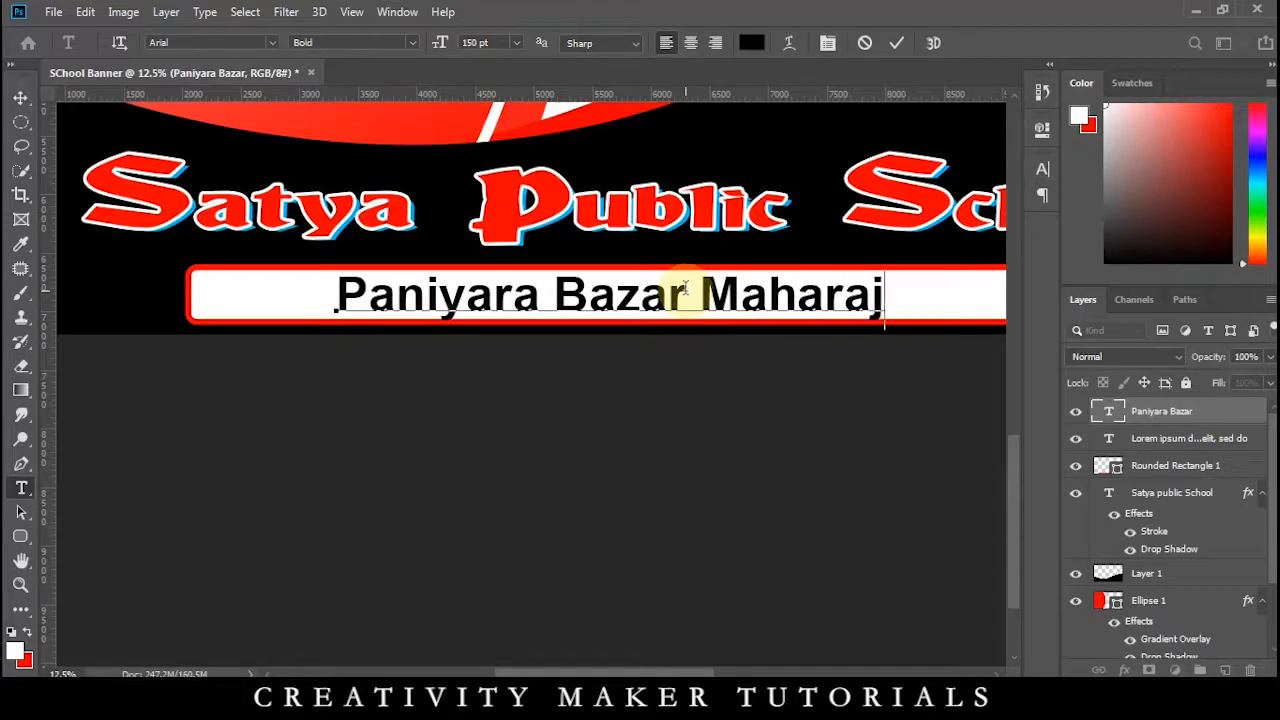
type("Maharajganj")
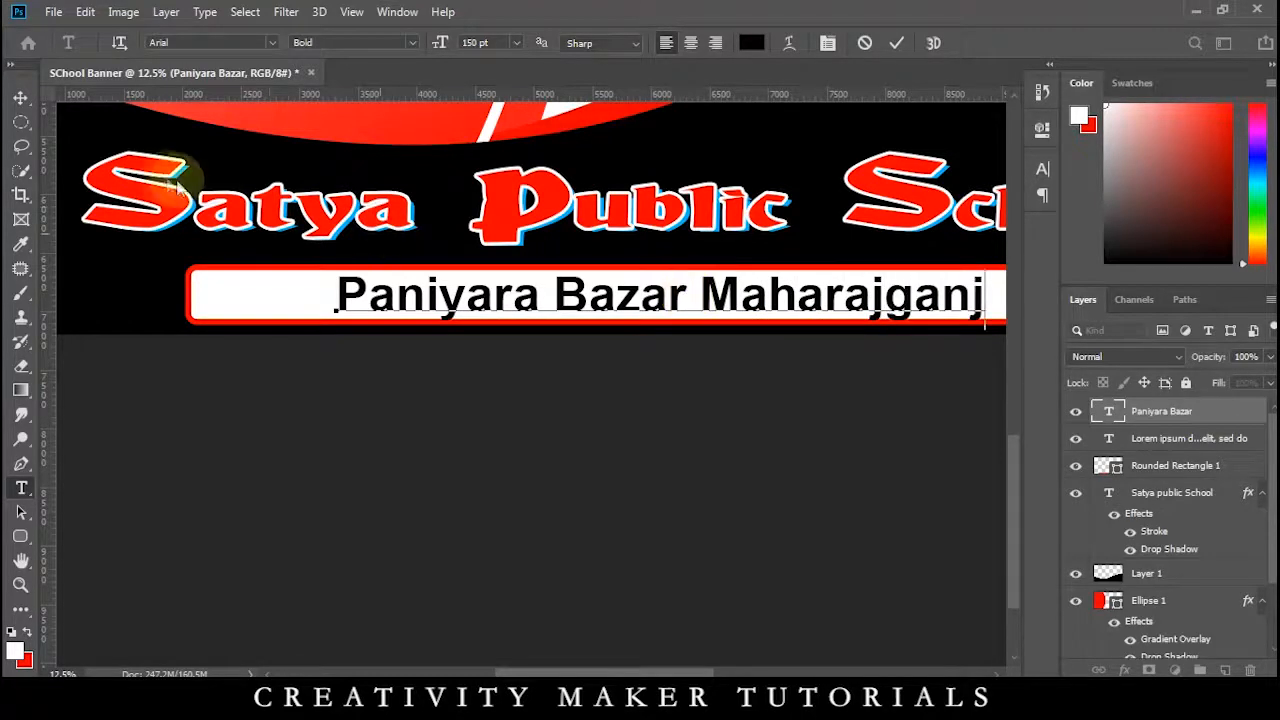
left_click(20, 97)
Set the Paniyara Bazar Maharajganj text to 100 pt and centre it horizontally within the white bar
double_click(752, 310)
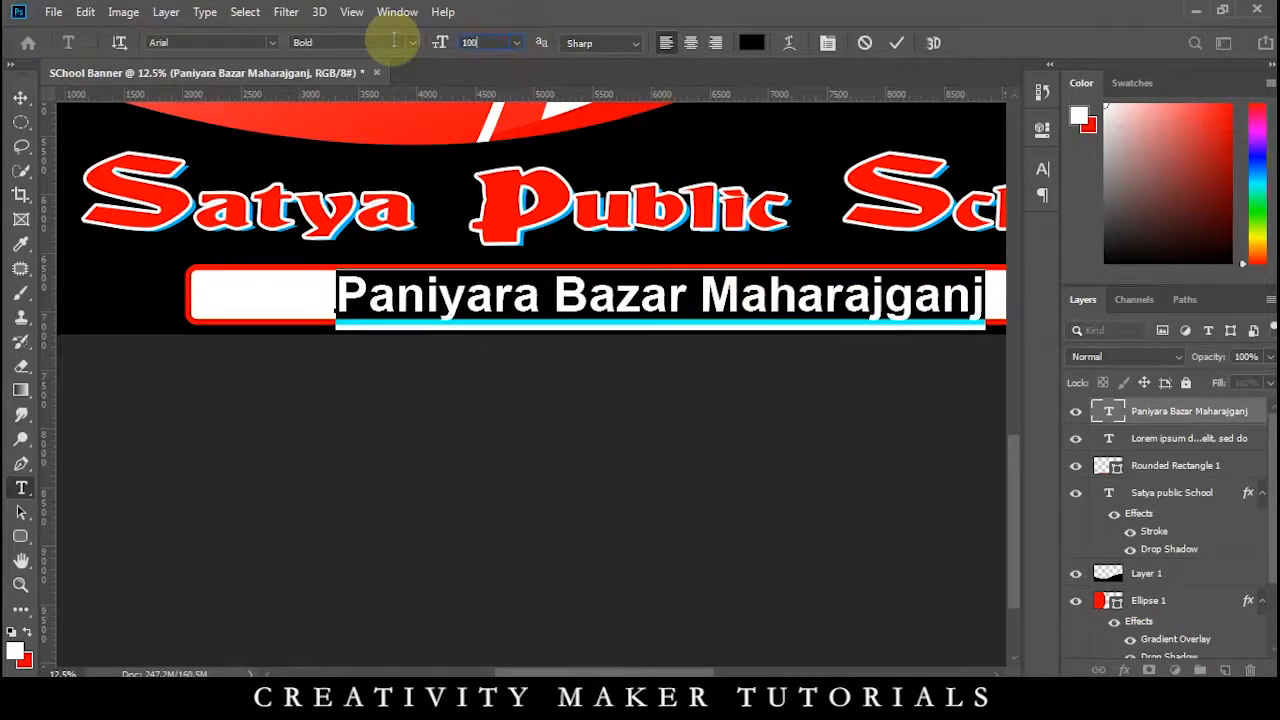
key("Return")
left_click(20, 97)
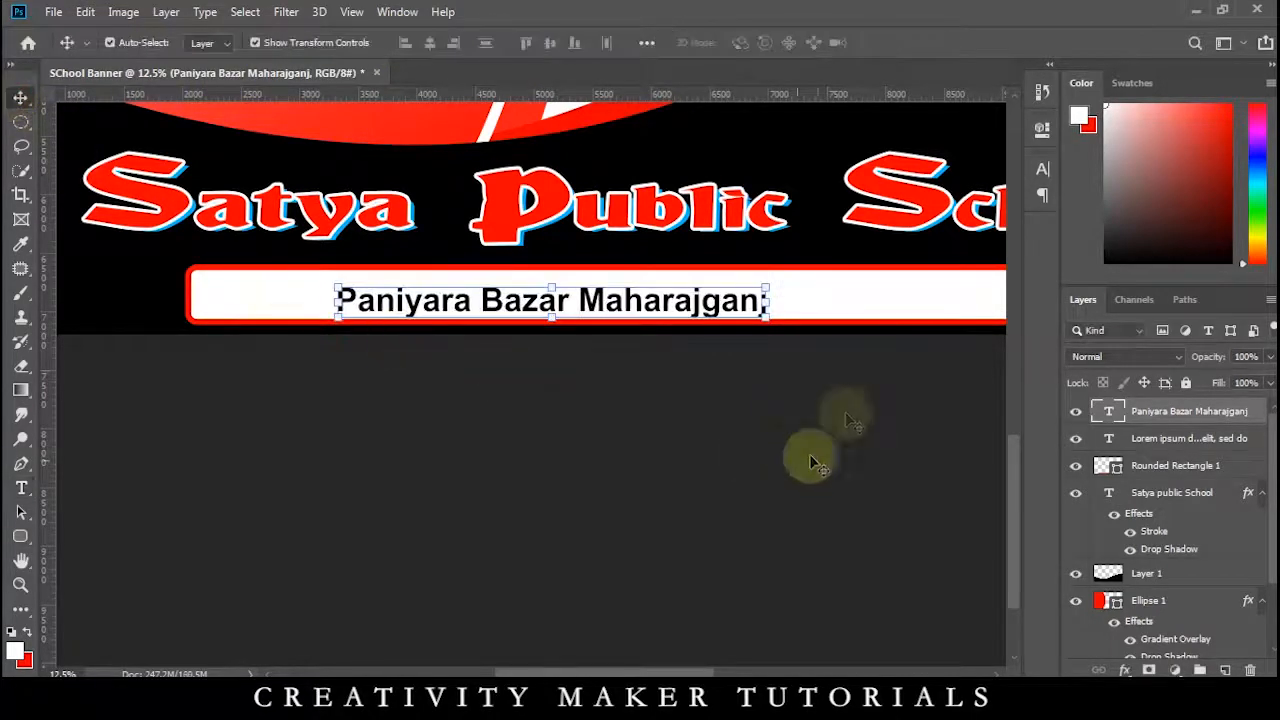
left_click(823, 300, "shift")
left_click(430, 43)
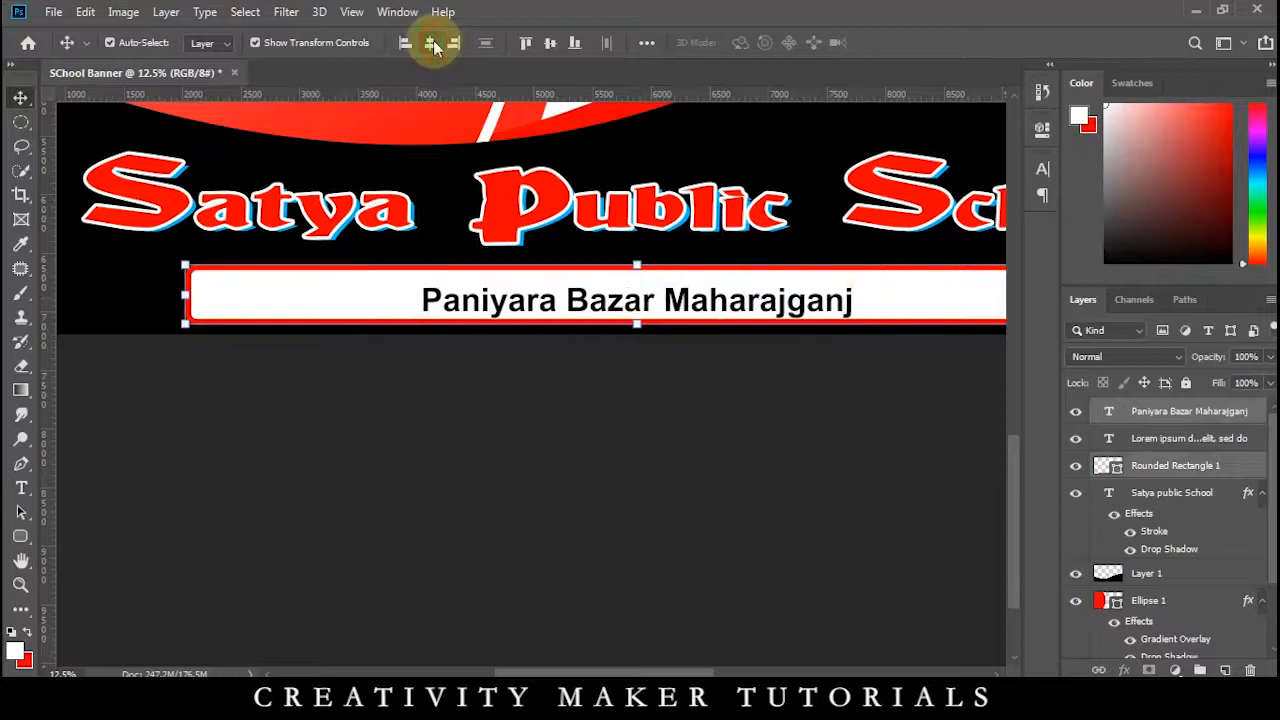
Shorten the white rounded bar from both ends so it fits closely around the Paniyara Bazar Maharajganj text
left_click(729, 380)
left_click(737, 309)
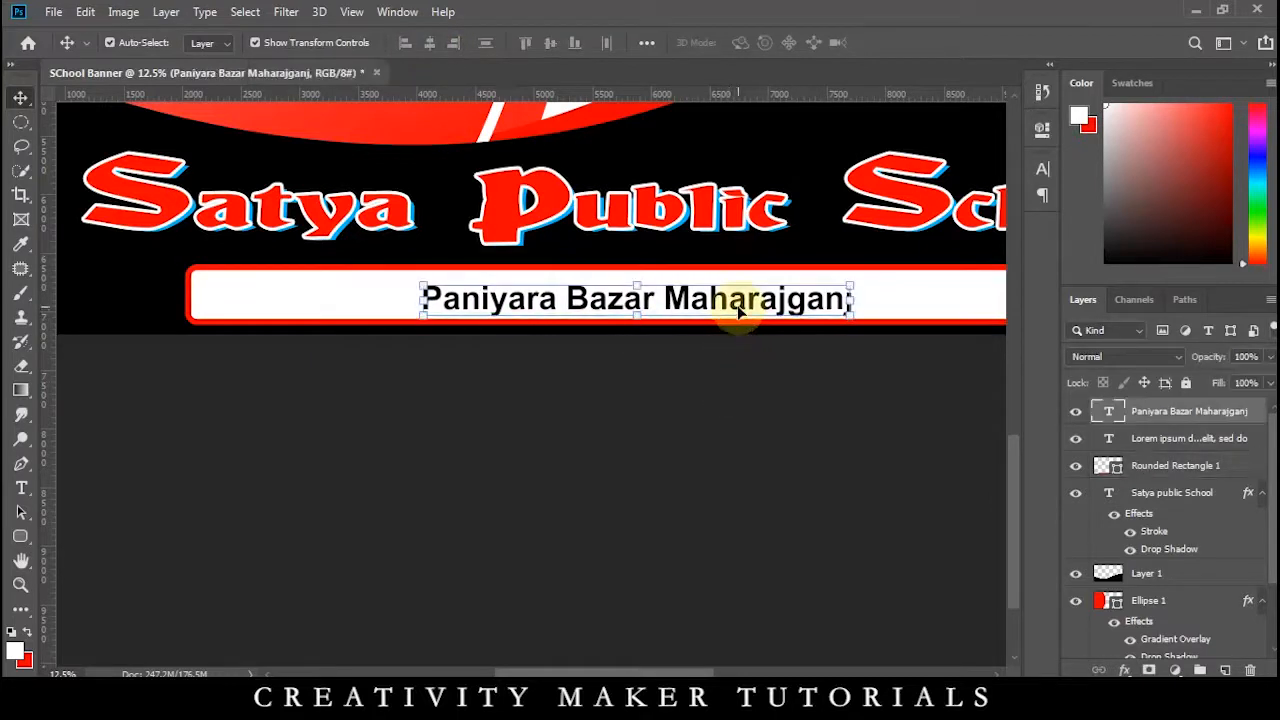
key("ctrl+minus")
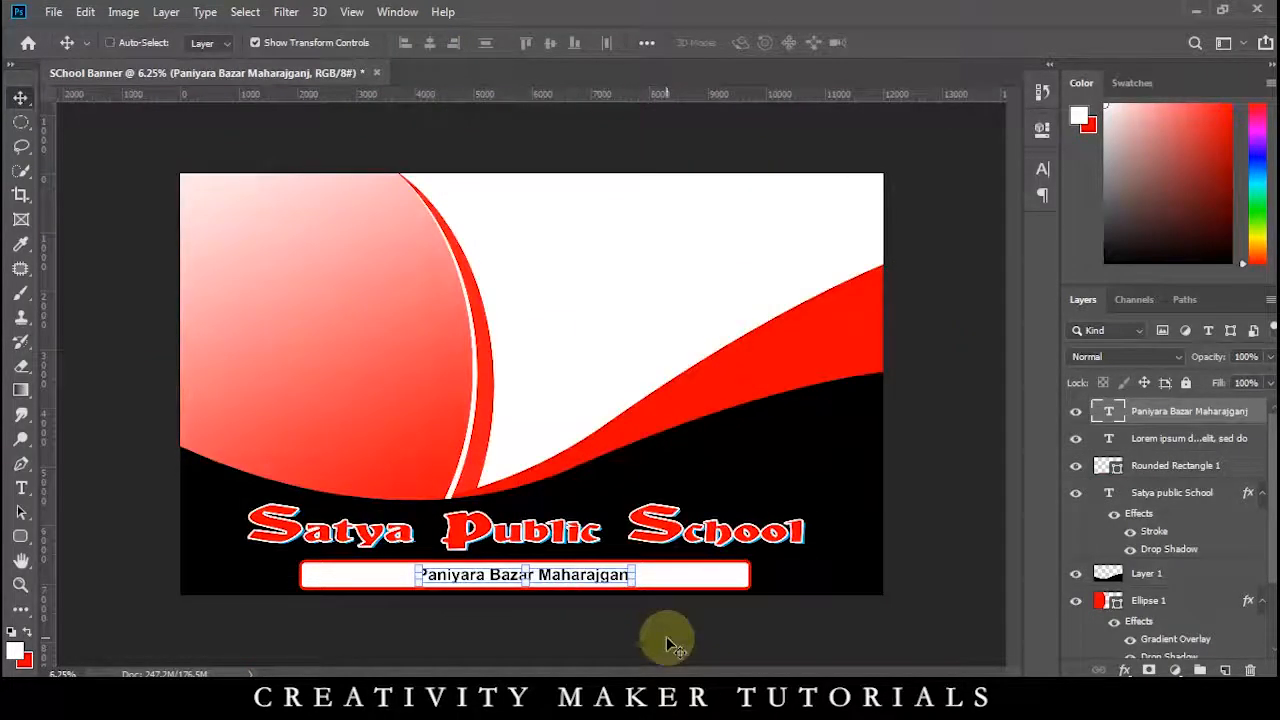
key("ctrl+plus")
scroll(700, 350, "down", 5)
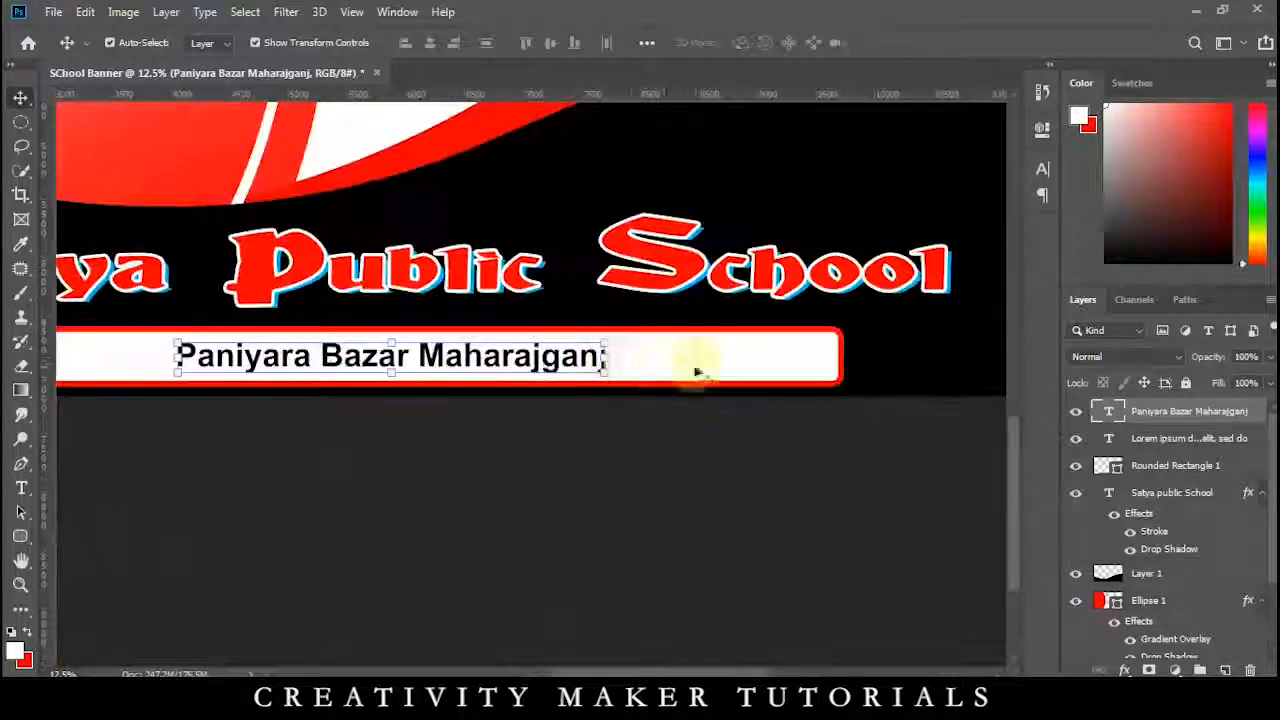
left_click(712, 358)
left_click_drag(842, 357, 624, 364)
key("ctrl+minus")
left_click_drag(200, 634, 350, 636)
key("Return")
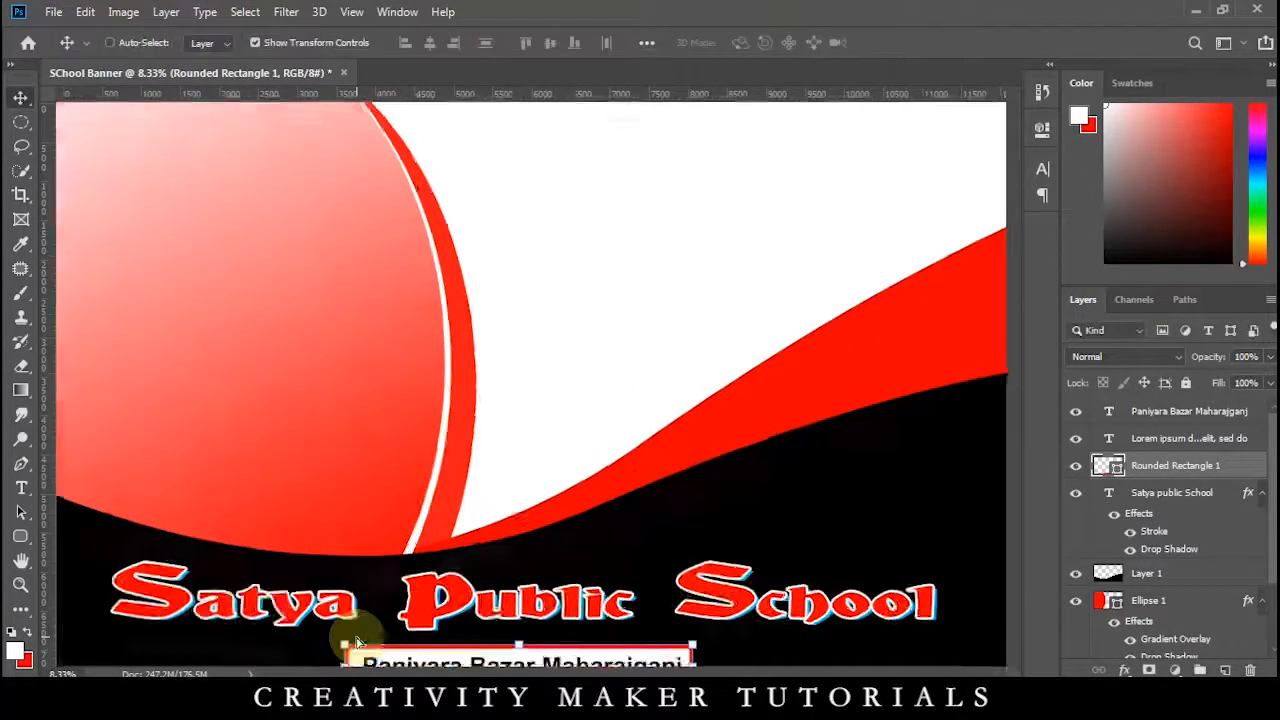
key("ctrl+plus")
scroll(414, 523, "down", 2)
key("ctrl+minus")
key("ctrl+minus")
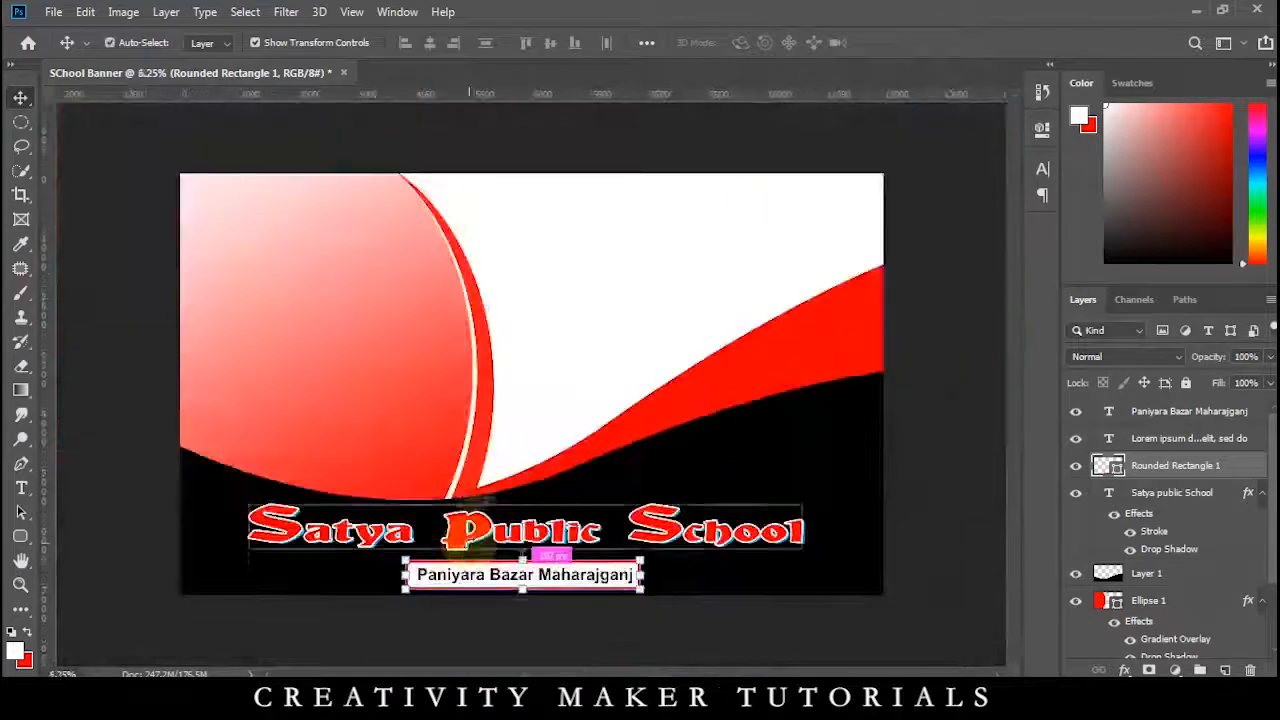
left_click(123, 280, "ctrl")
Enlarge the Satya Public School title slightly and position it just above the location bar
key("ctrl+minus")
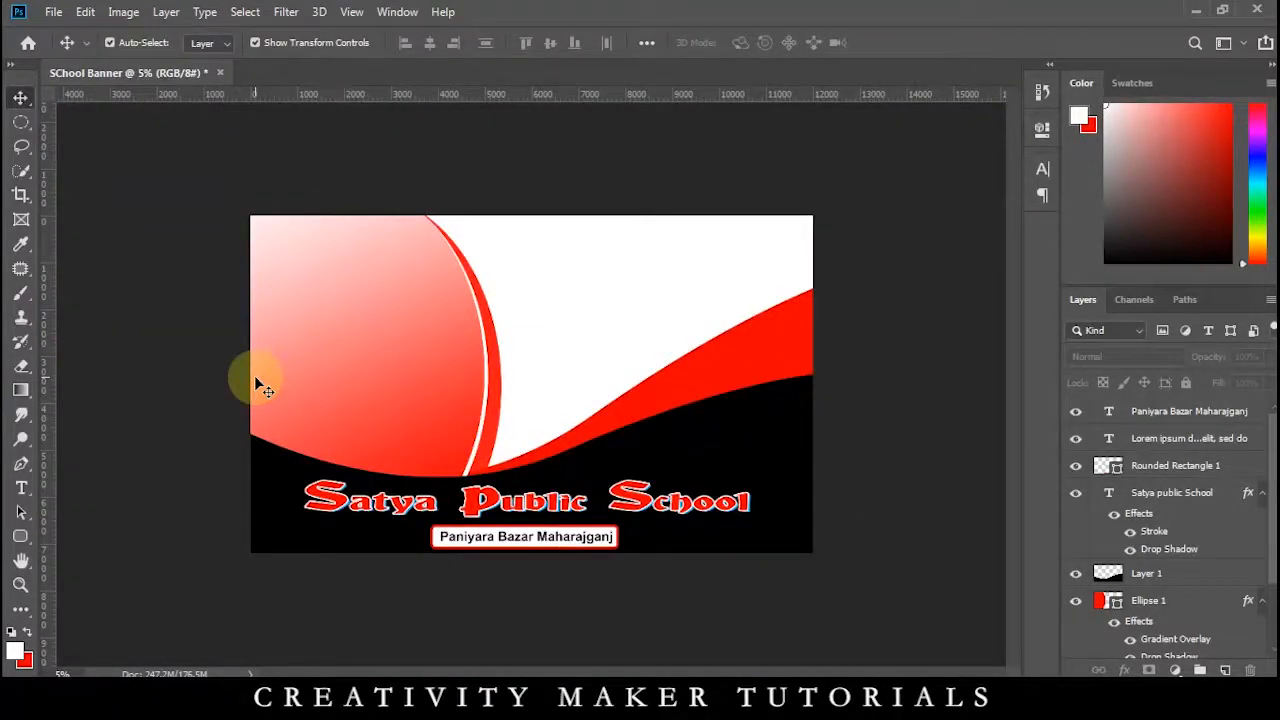
key("ctrl+plus")
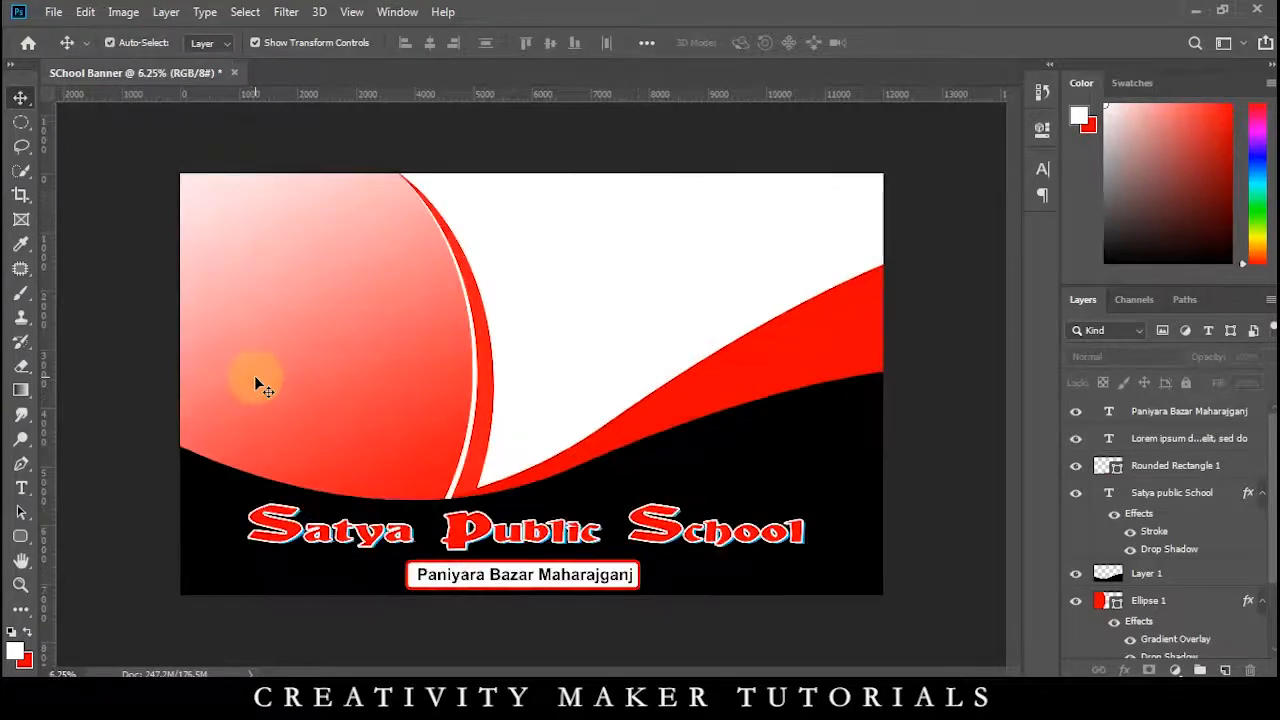
left_click(515, 525)
key("ctrl+t")
left_click_drag(526, 502, 525, 488)
key("Return")
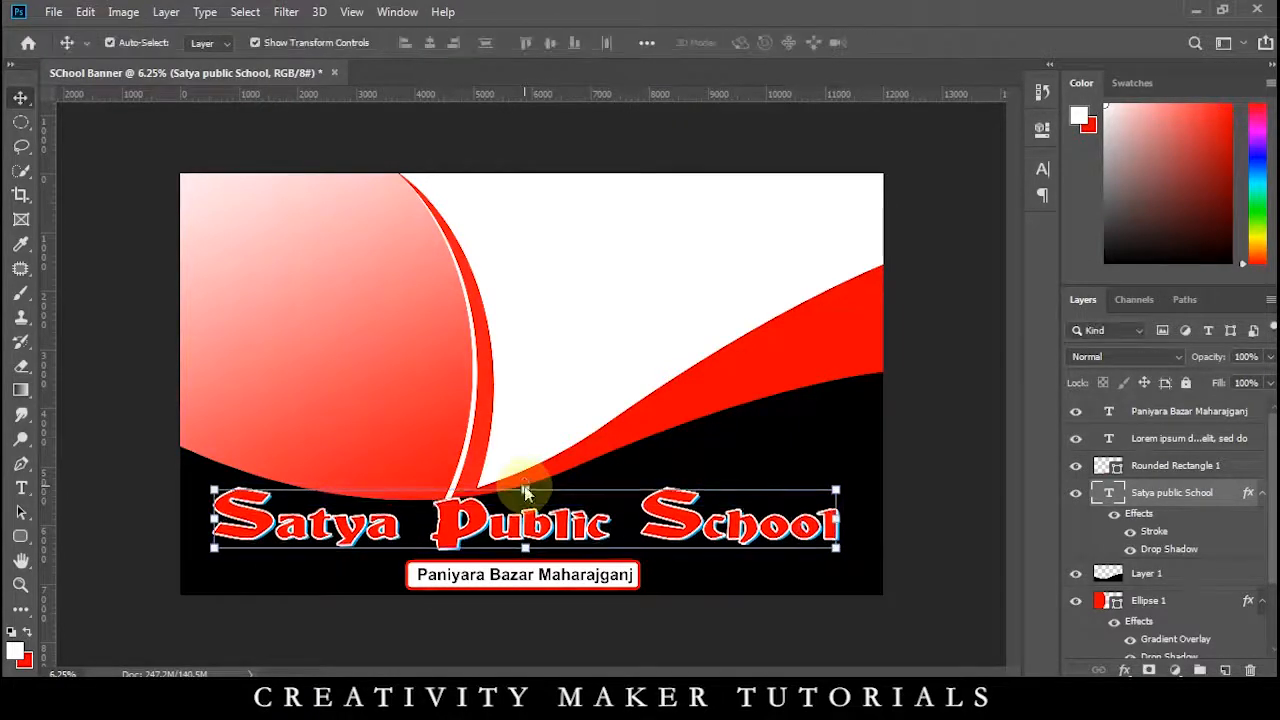
left_click(606, 355)
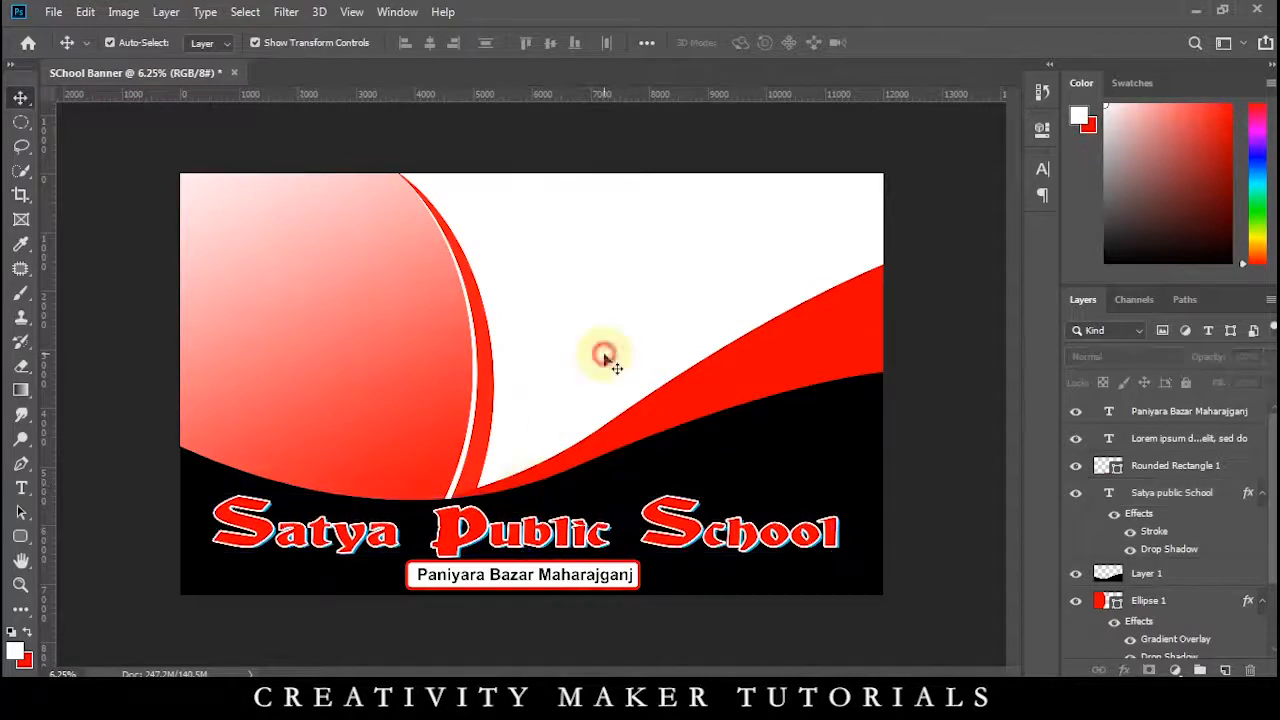
Add the two-line text "Addmission Open" on the gradient ellipse
key("ctrl+minus")
key("ctrl+plus")
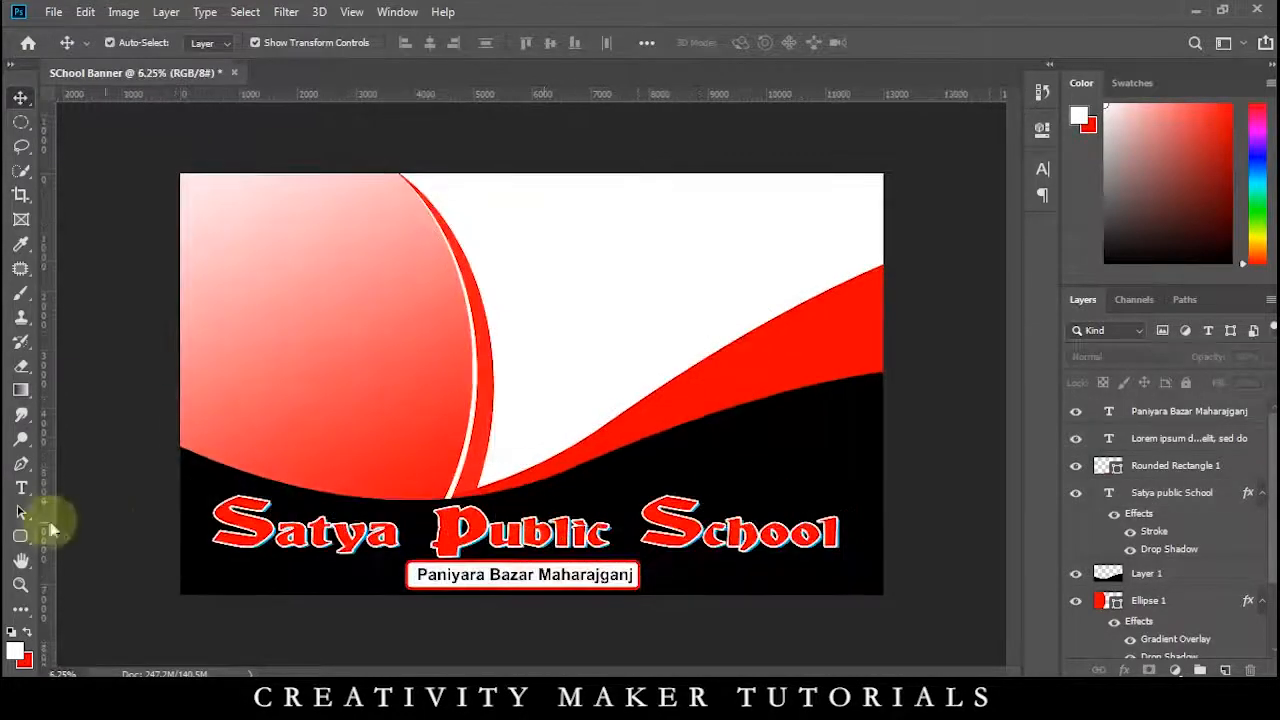
left_click(21, 487)
left_click(224, 323)
type("A")
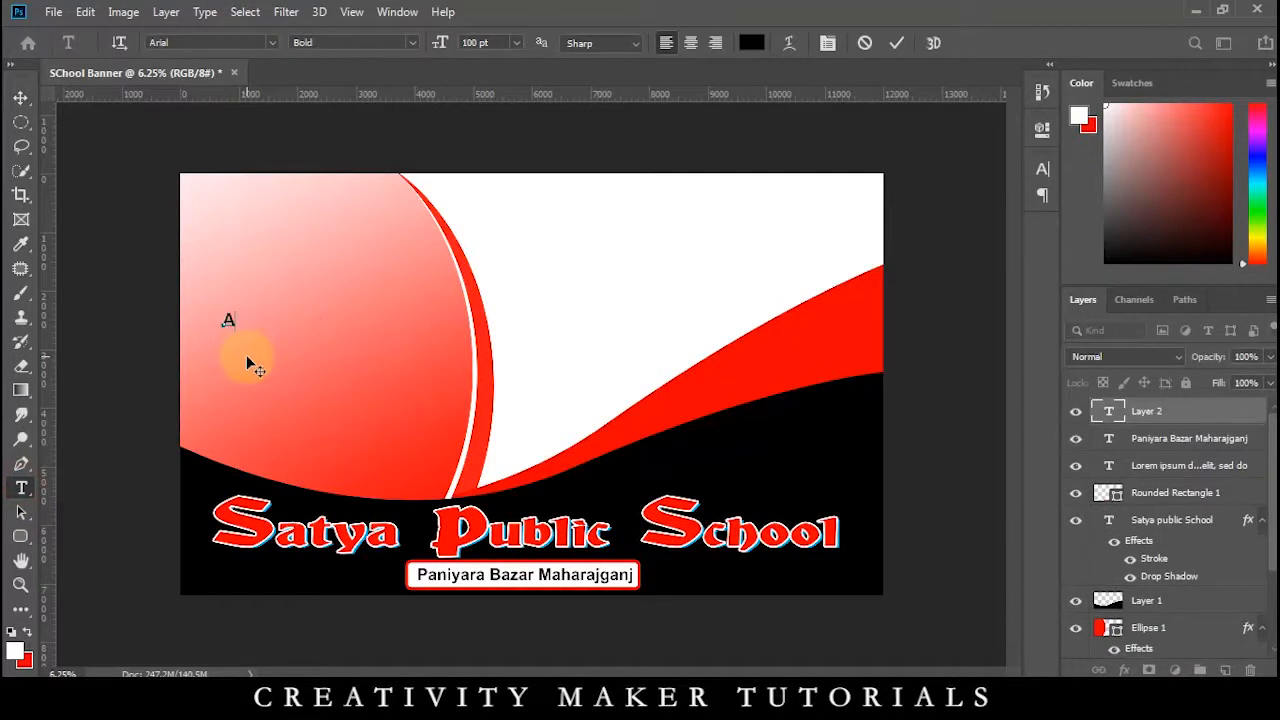
type("ddmission")
Set the whole Addmission Open text to 200 pt
key("ctrl+a")
left_click(516, 42)
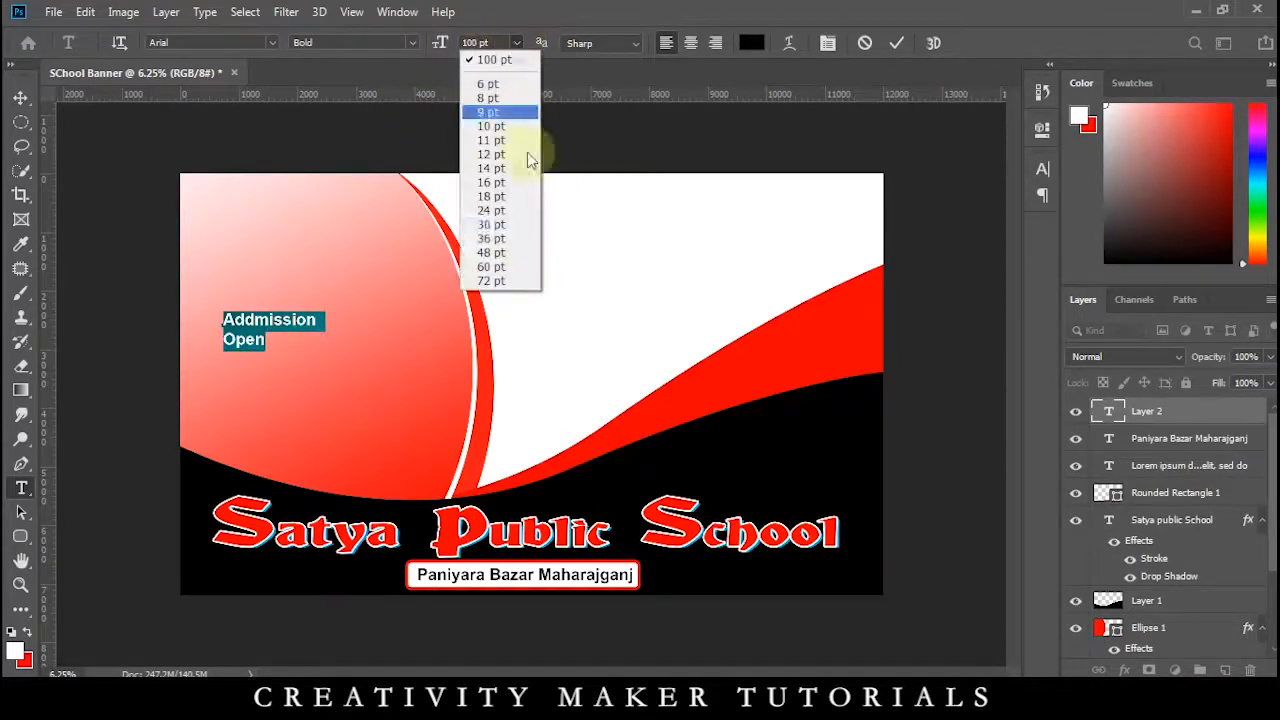
left_click(478, 42)
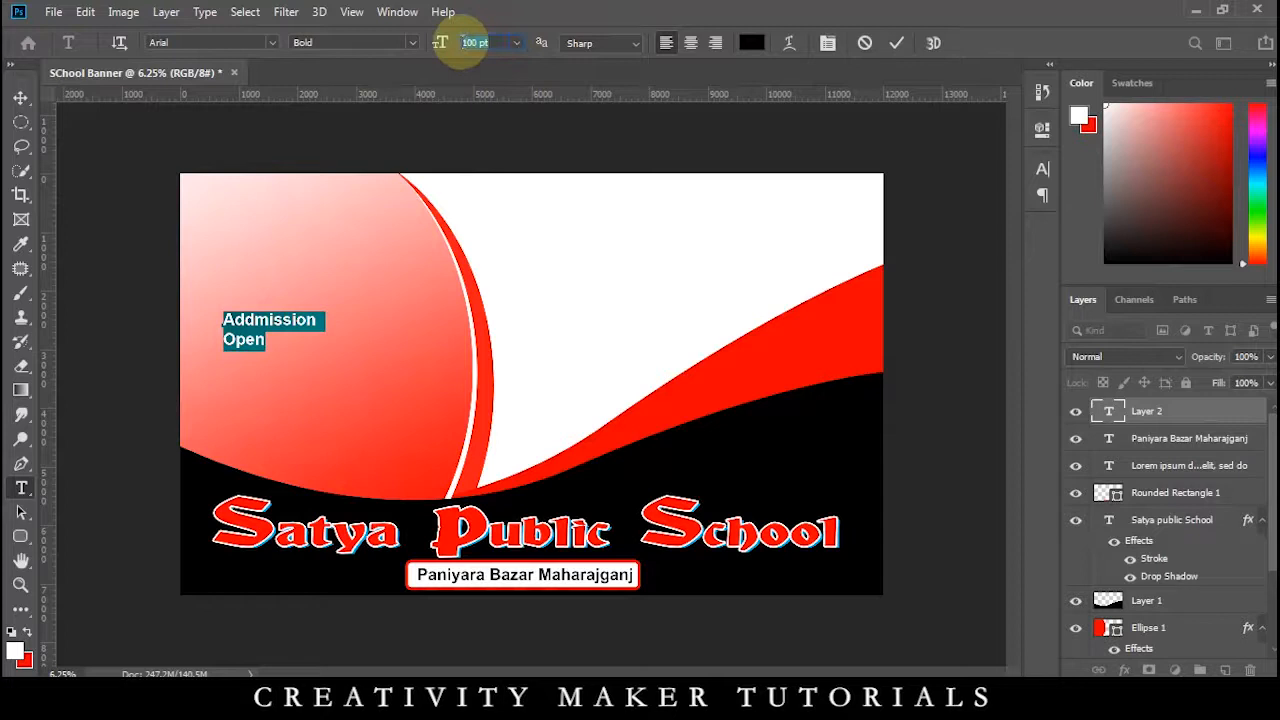
key("Return")
Set only the word Open to 400 pt and commit the text
left_click_drag(228, 362, 292, 362)
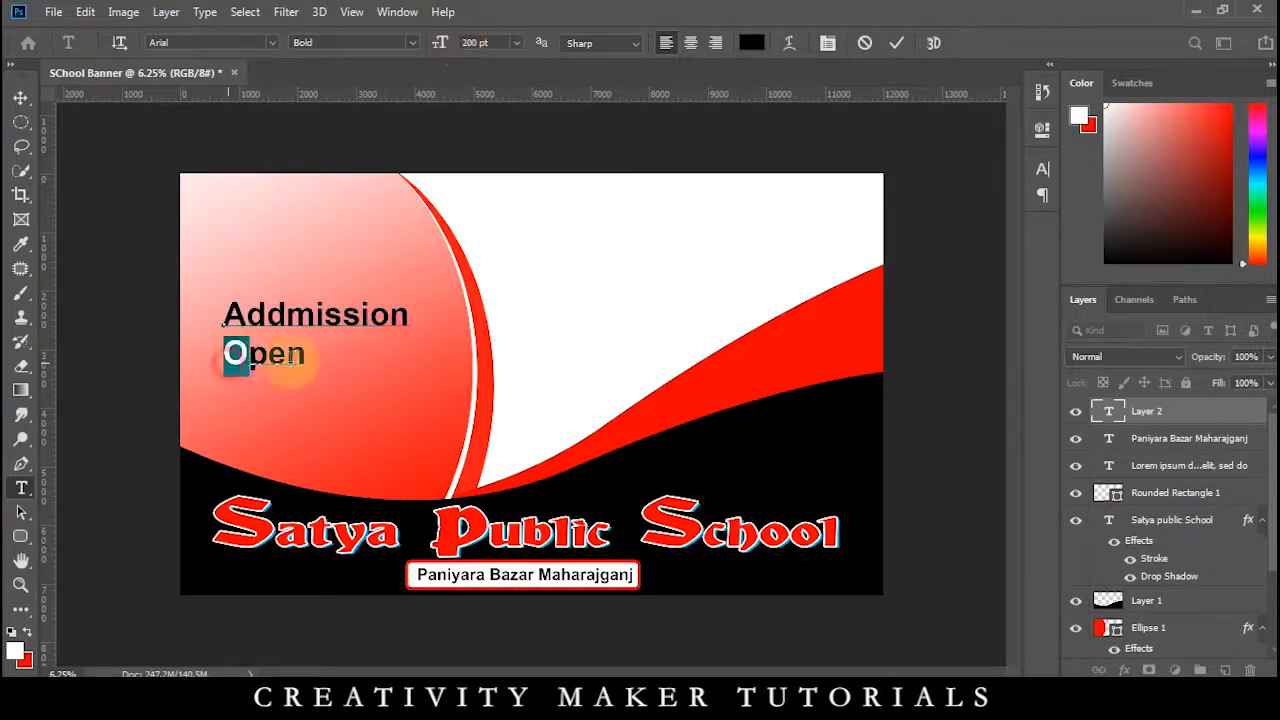
left_click(440, 46)
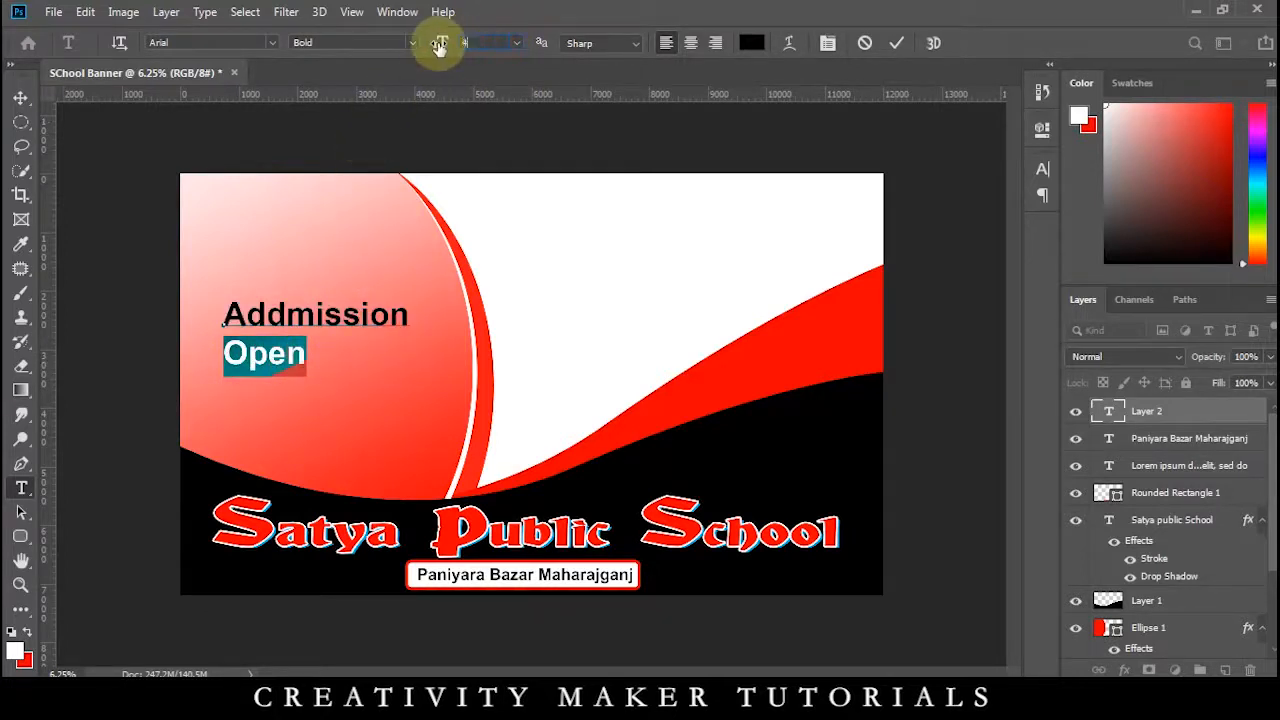
type("400")
key("Return")
left_click(20, 97)
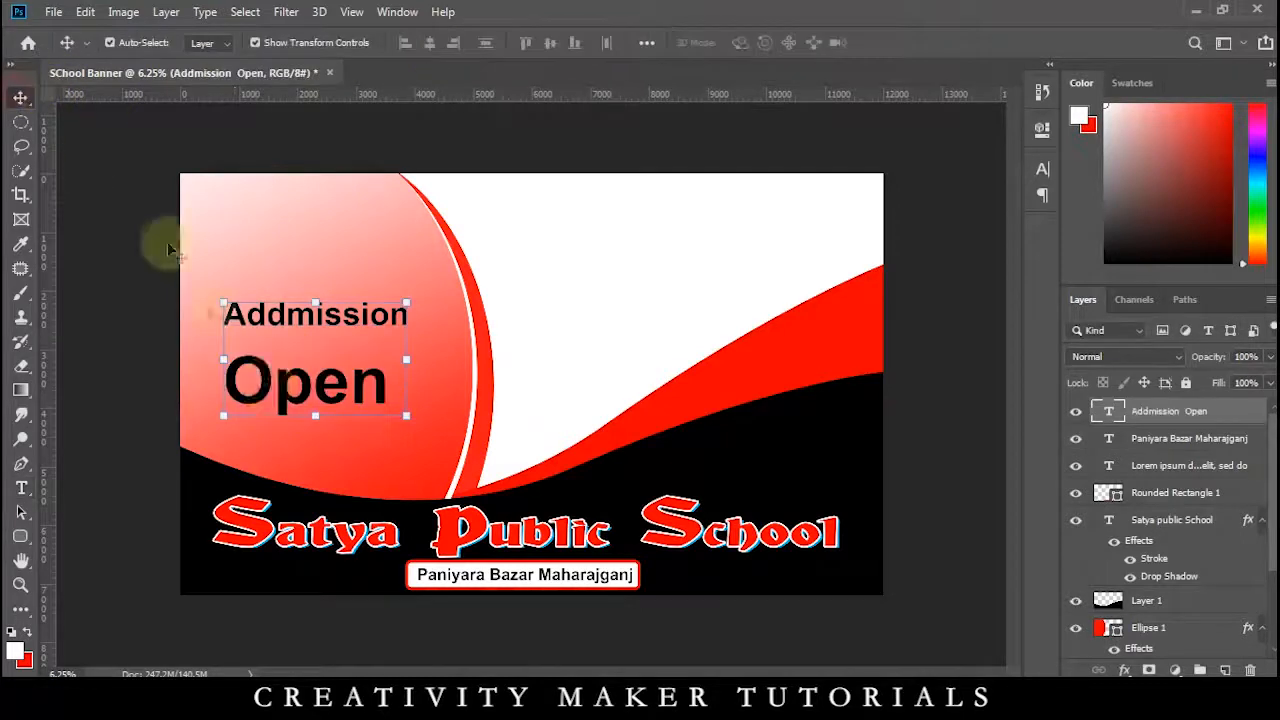
Delete the word Open from the two-line text so the layer holds only "Addmission", and commit it
double_click(267, 390)
left_click_drag(240, 382, 457, 400)
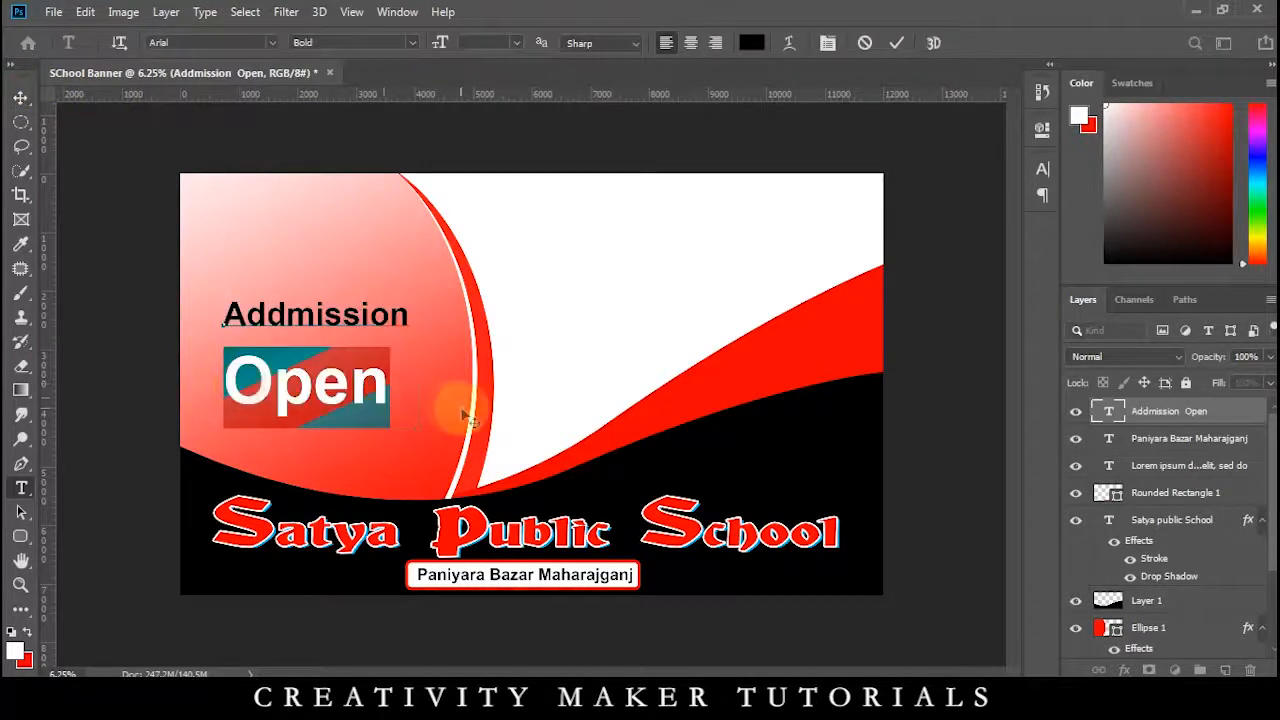
key("BackSpace")
left_click(20, 97)
Duplicate the Addmission text just below the original and change the copy to "Open" at 400 pt
left_click_drag(342, 326, 349, 362)
double_click(349, 362)
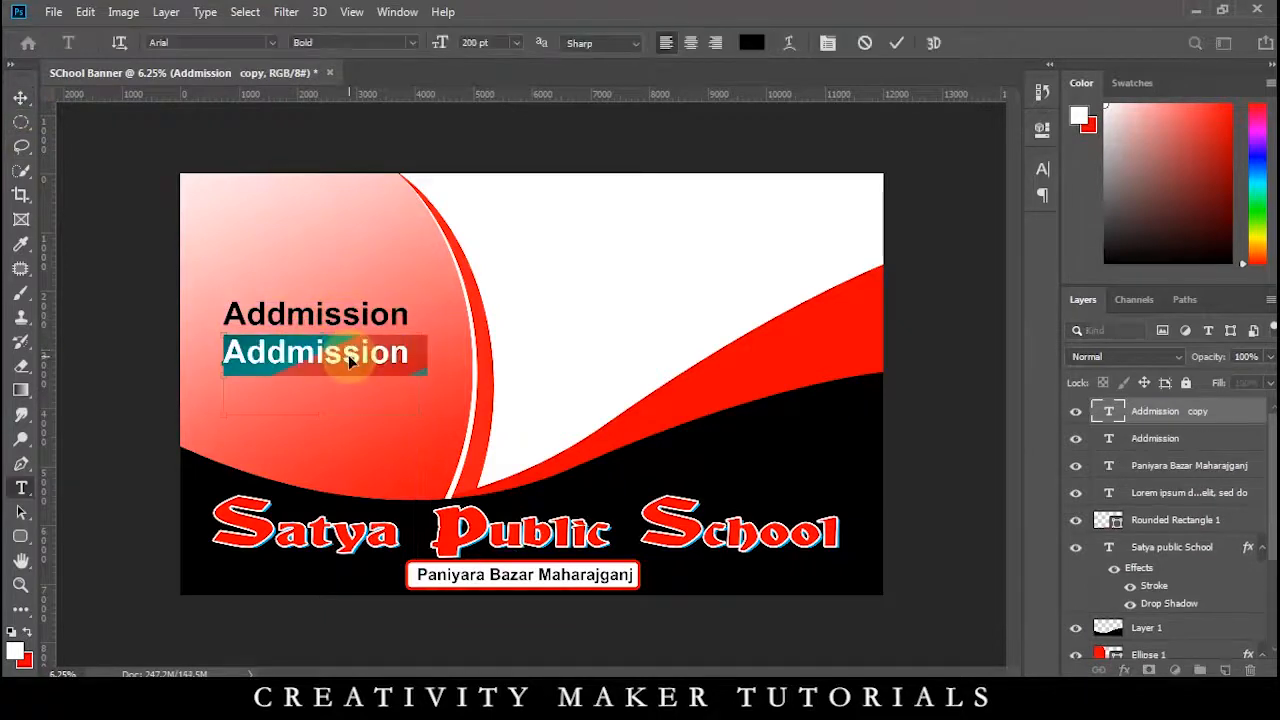
type("Open")
left_click(20, 97)
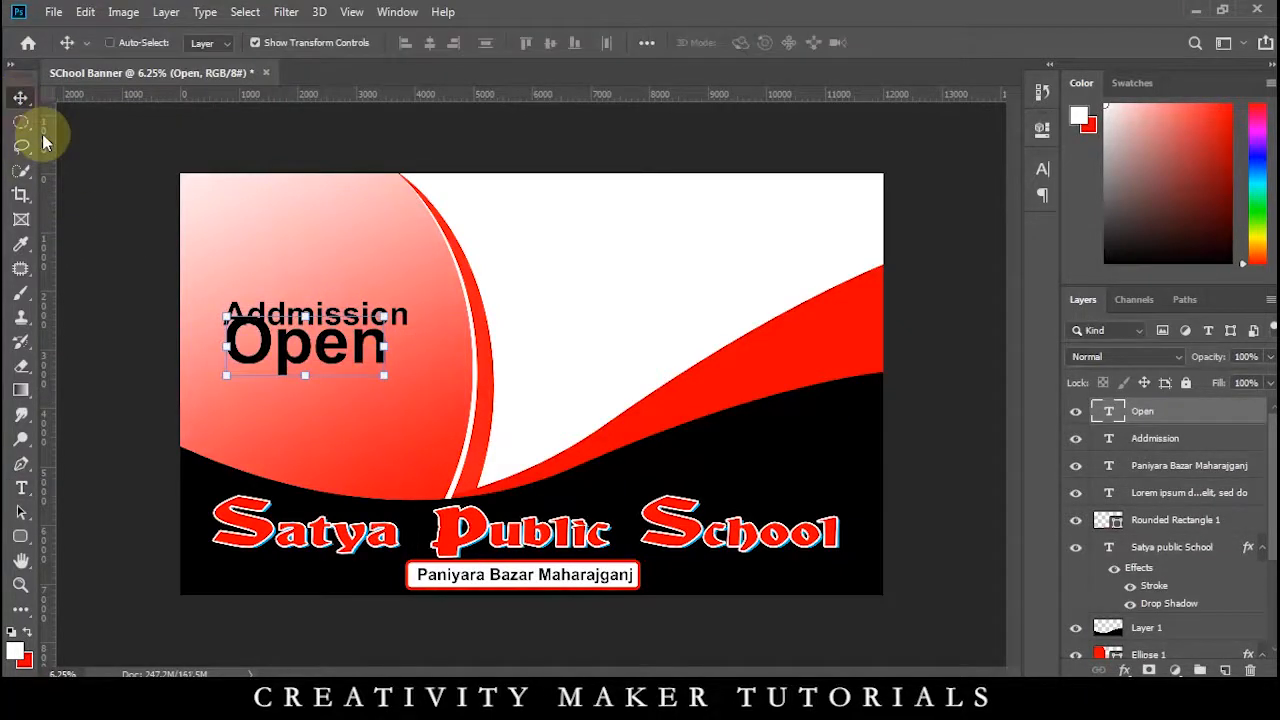
Place Open beneath Addmission, duplicate it directly below and change the copy's text to "2021"
key("ctrl+plus")
key("ctrl+minus")
left_click_drag(650, 318, 649, 509)
left_click(400, 316)
left_click(655, 365)
double_click(649, 509)
type("21")
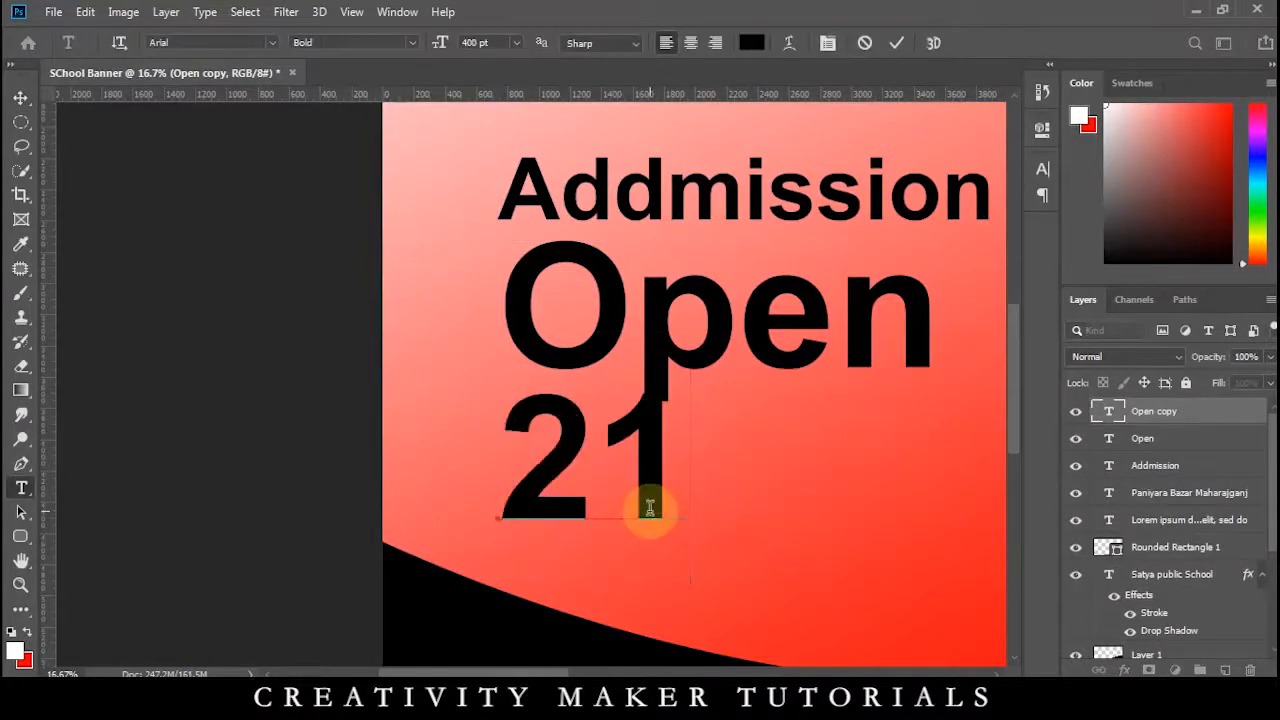
key("BackSpace")
type("021")
Copy the font name Beast Machines from the Font STYLE file in Notepad and apply that font to the 2021 text in Photoshop
double_click(649, 509)
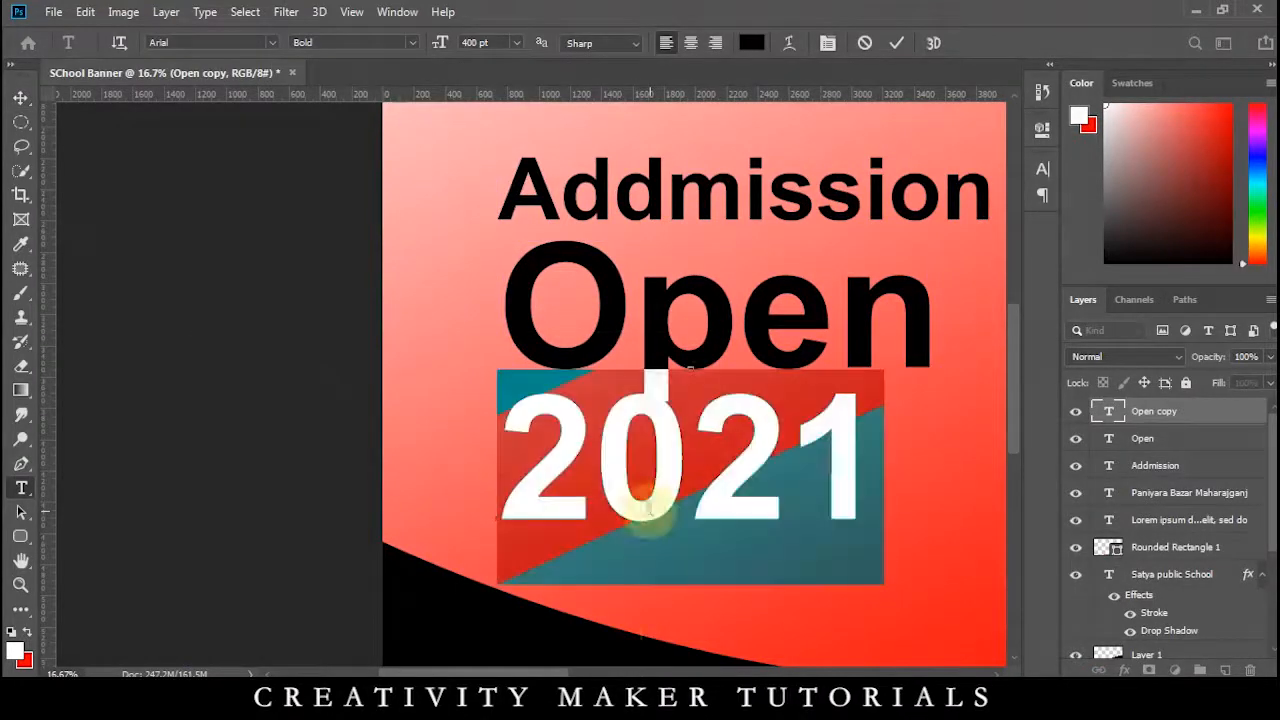
key("alt+Tab")
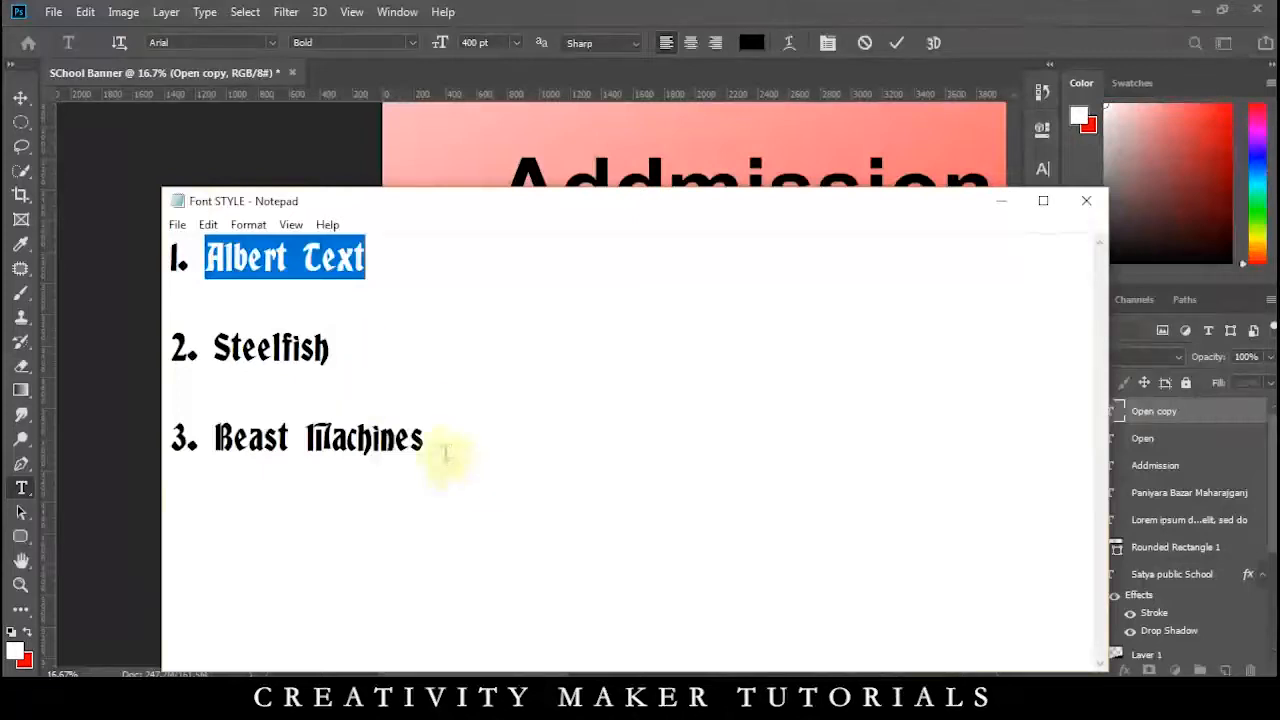
left_click_drag(445, 453, 216, 452)
key("ctrl+c")
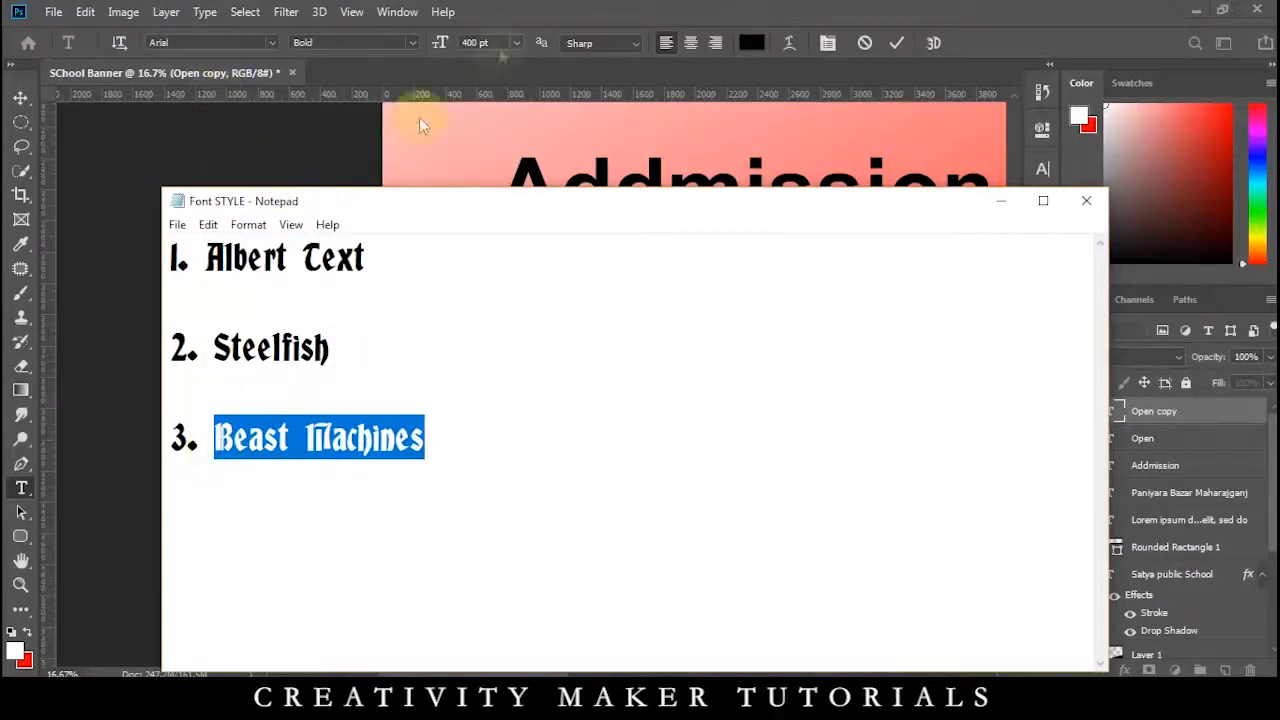
key("alt+Tab")
key("ctrl+v")
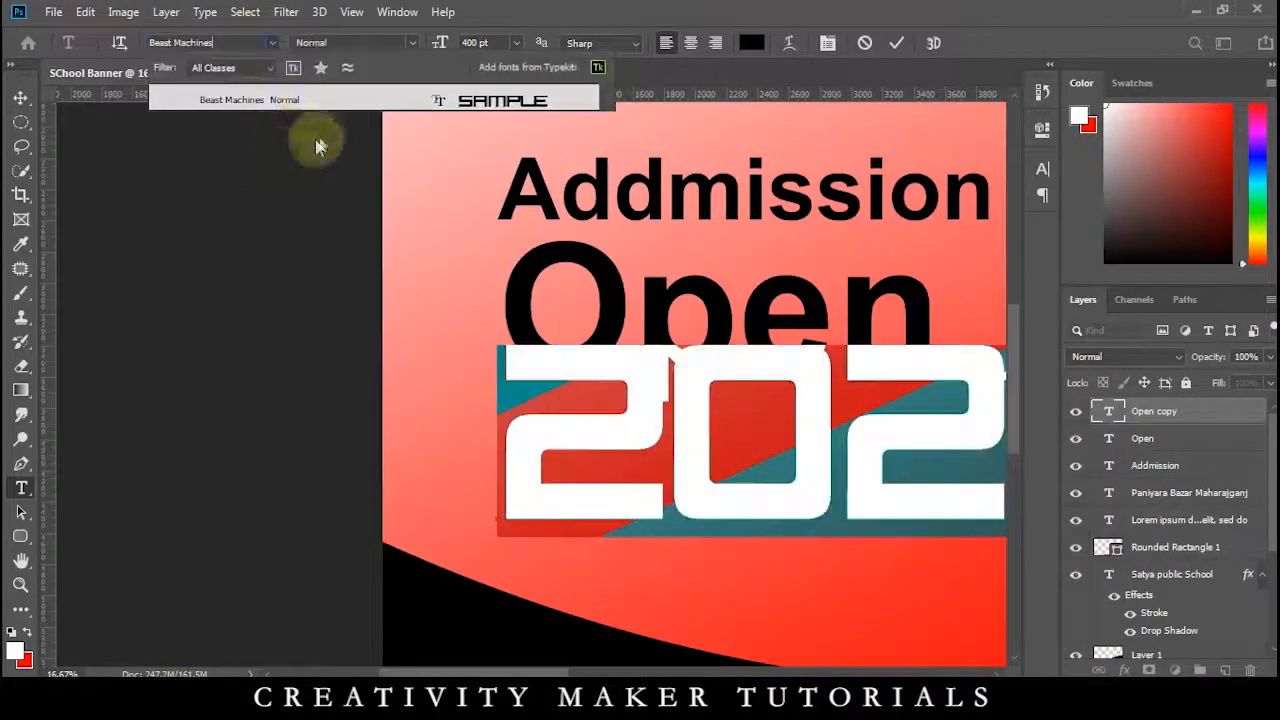
left_click(308, 108)
left_click(20, 97)
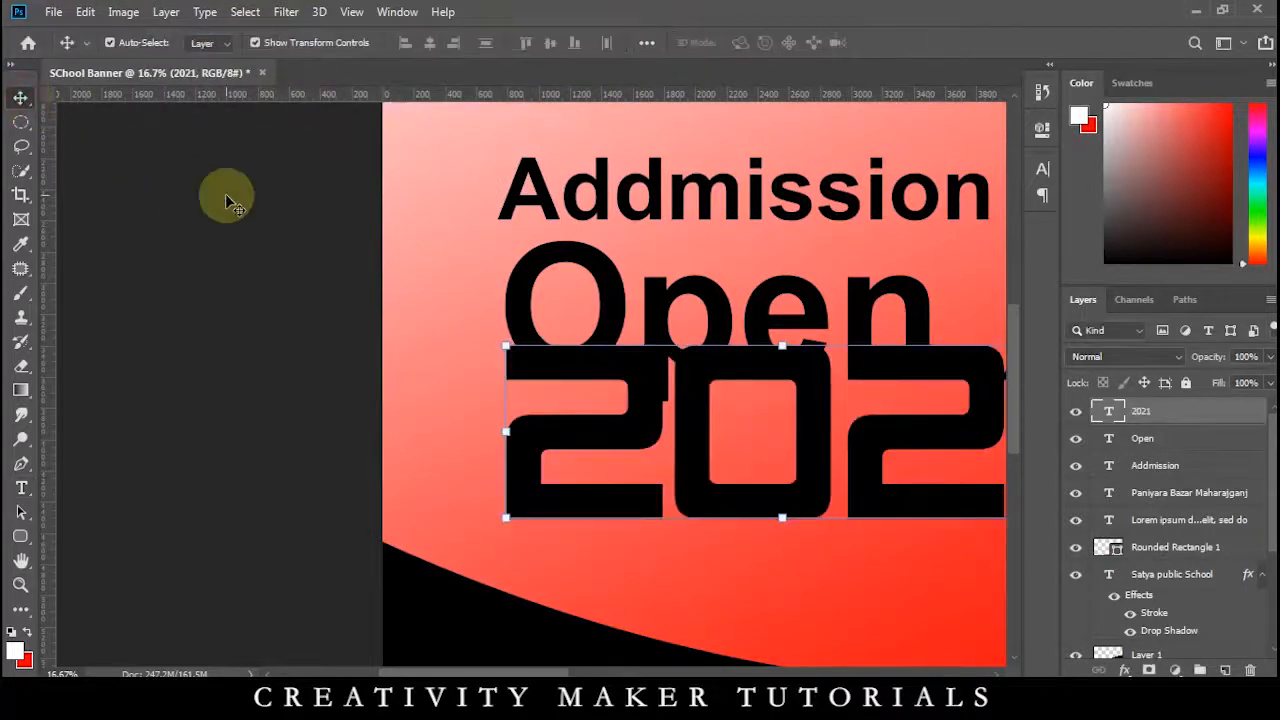
key("ctrl+minus")
left_click(270, 300)
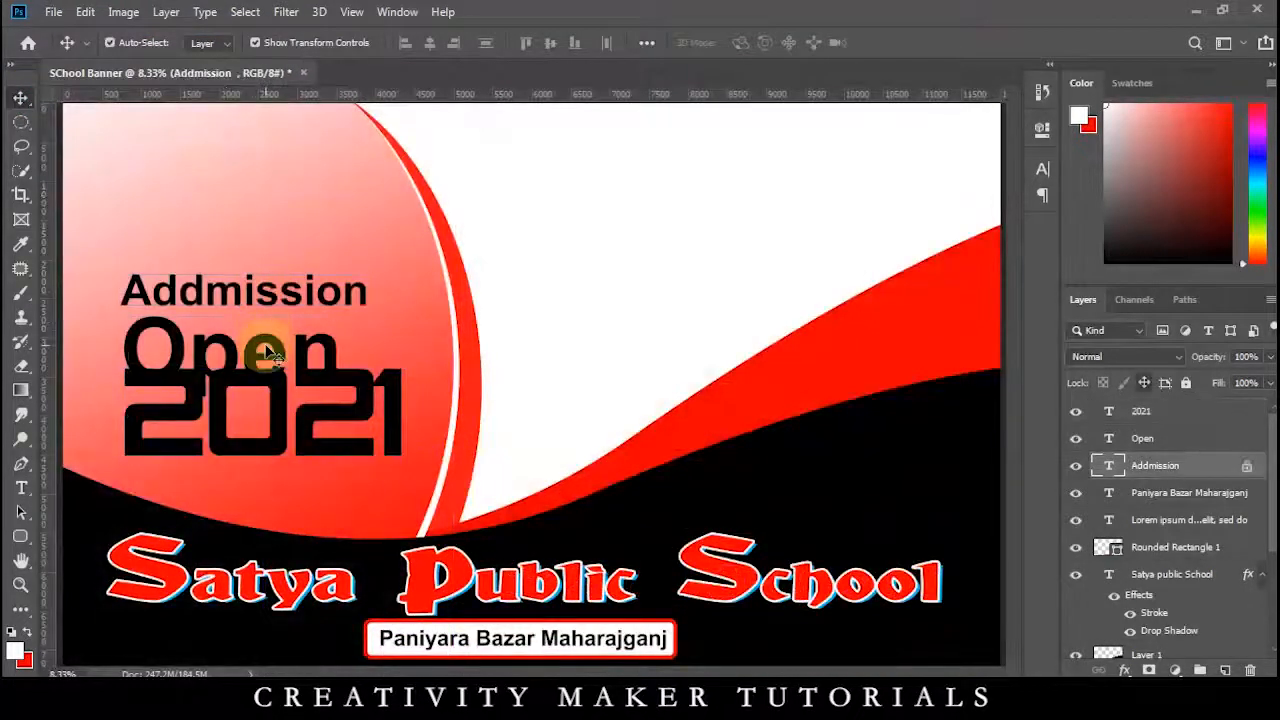
left_click(263, 349)
left_click(271, 290)
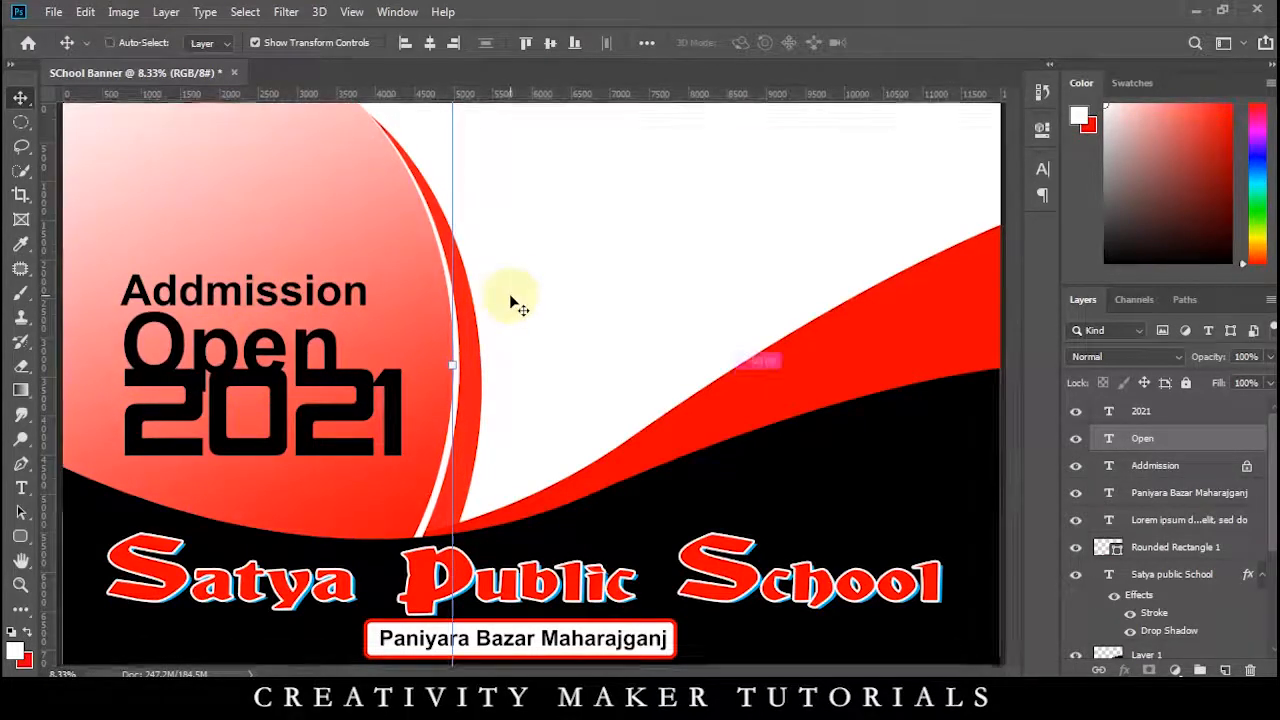
left_click(365, 292)
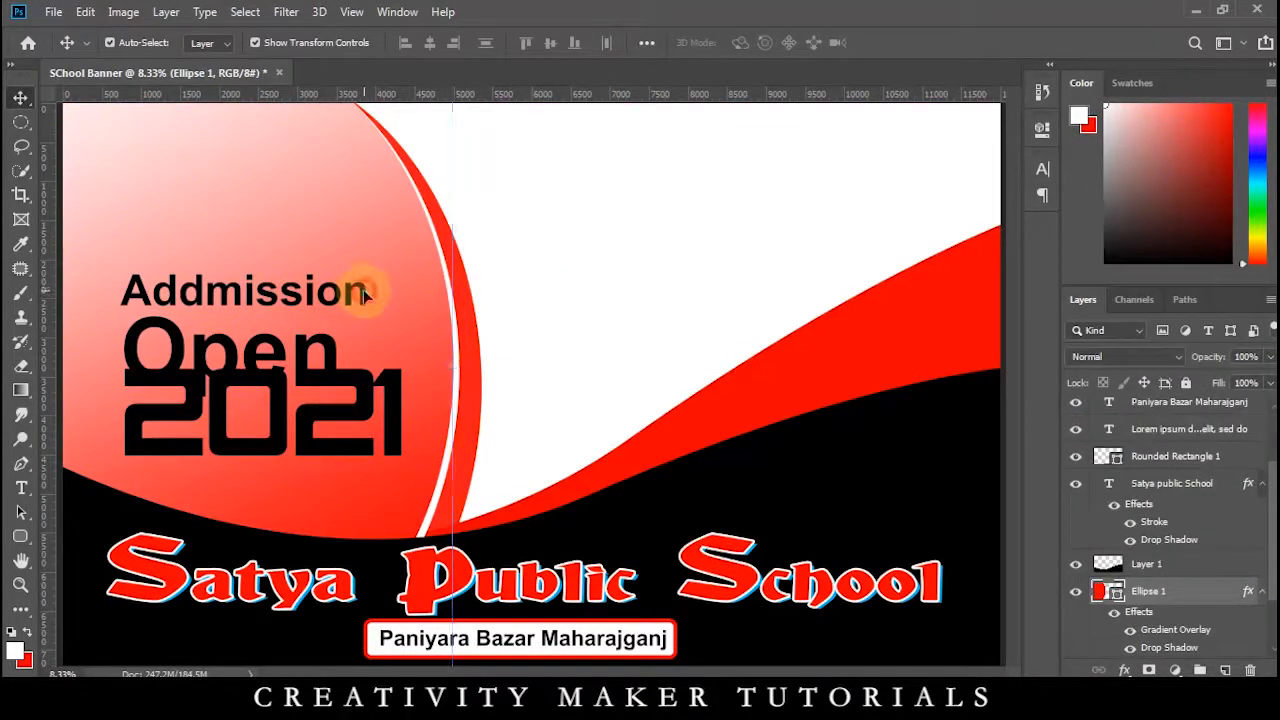
left_click(340, 310)
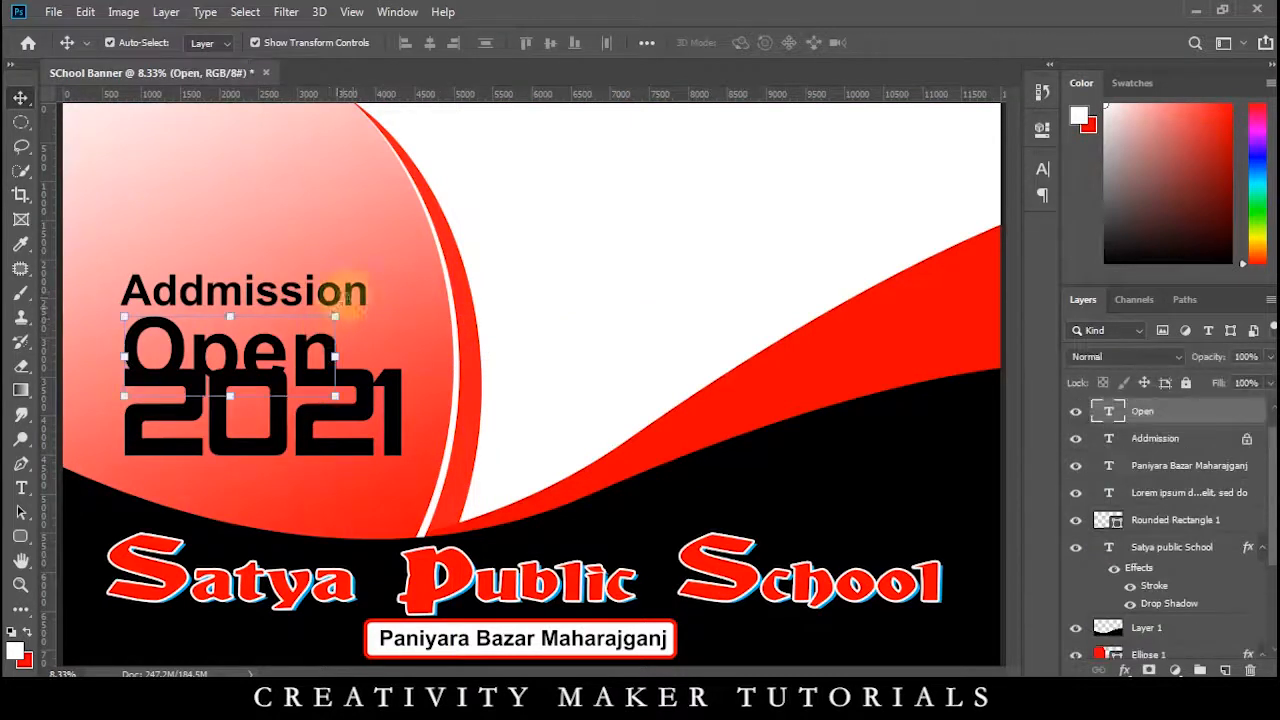
left_click(363, 303)
key("ctrl+minus")
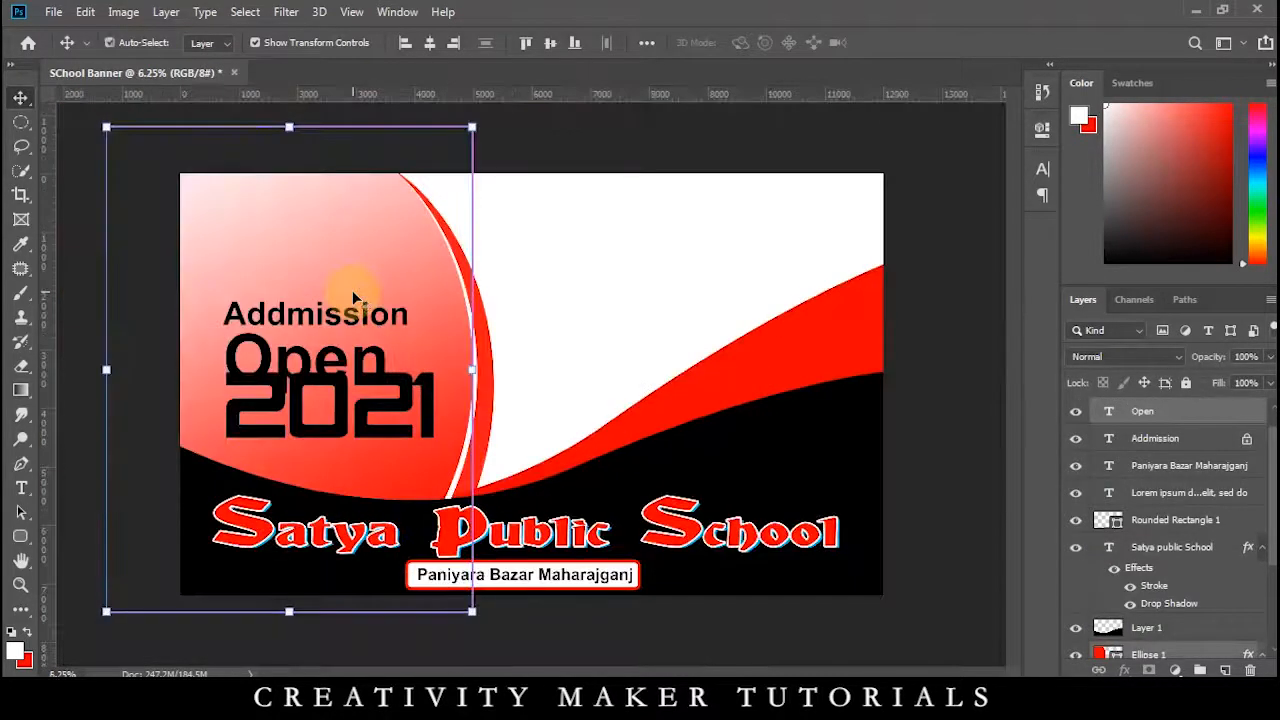
left_click(118, 226)
left_click(300, 308)
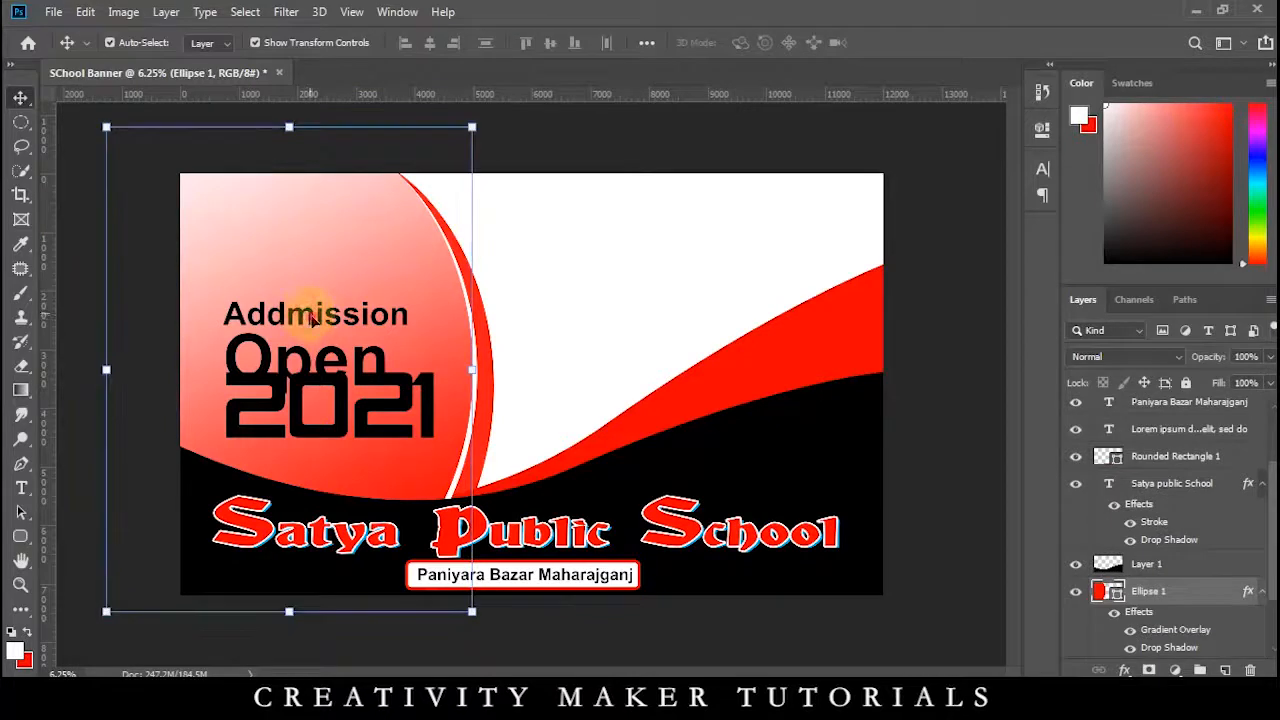
Select the Addmission and Open text layers together and nudge them up clear of 2021
left_click_drag(1272, 578, 1257, 486)
left_click(1152, 458)
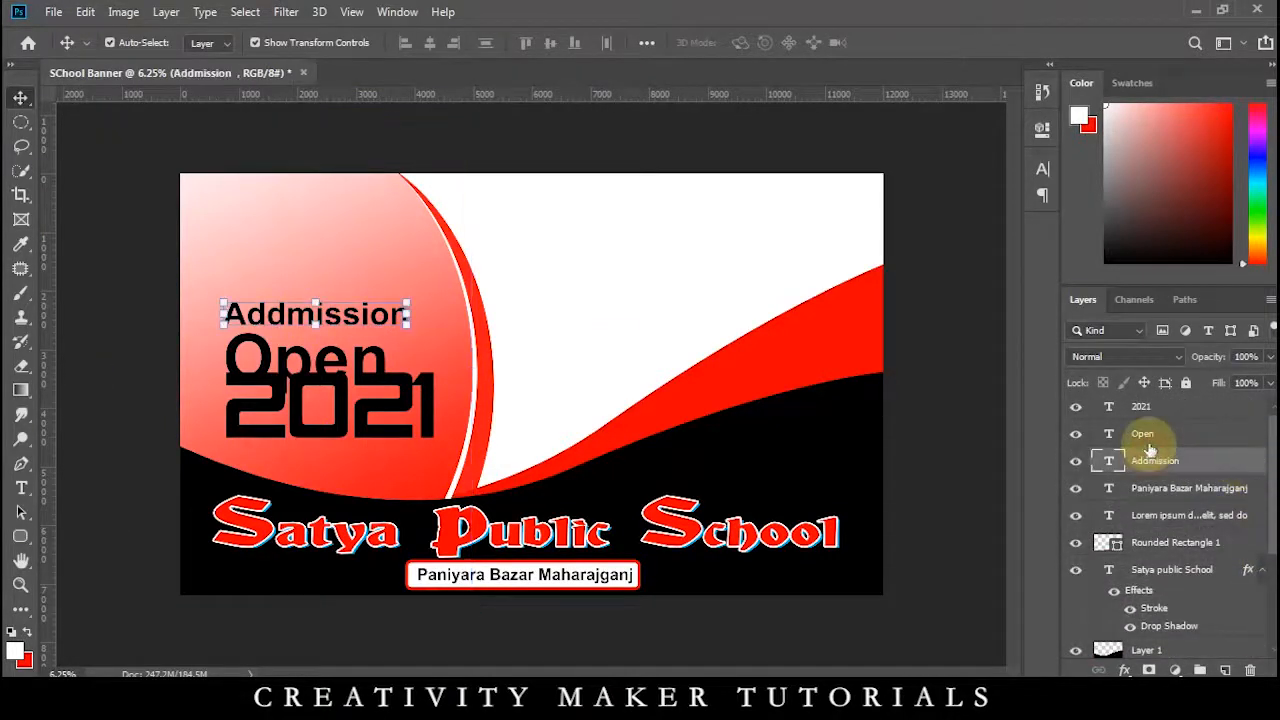
left_click(1145, 438, "shift")
key("Up")
key("Up")
key("Up")
key("Up")
key("Up")
key("Up")
key("Up")
key("Up")
key("Up")
key("Up")
key("Up")
key("Up")
key("Up")
key("Up")
key("Up")
key("Up")
key("Up")
key("Up")
key("Up")
key("Up")
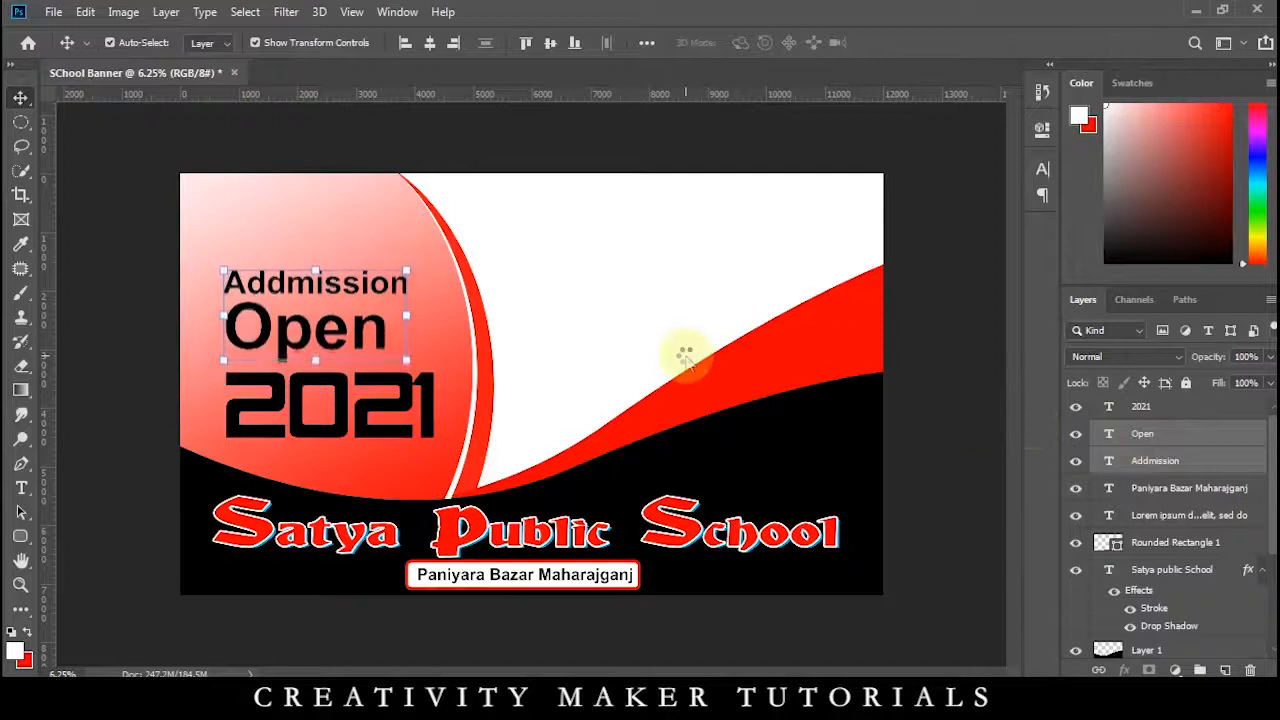
left_click(595, 328)
Nudge the 2021 text upward on the gradient ellipse, keeping it just below Open
left_click(362, 405)
key("Up")
key("Up")
key("Up")
key("Up")
key("Up")
key("Up")
key("Up")
key("Up")
key("Up")
key("Up")
key("Up")
key("Up")
key("Up")
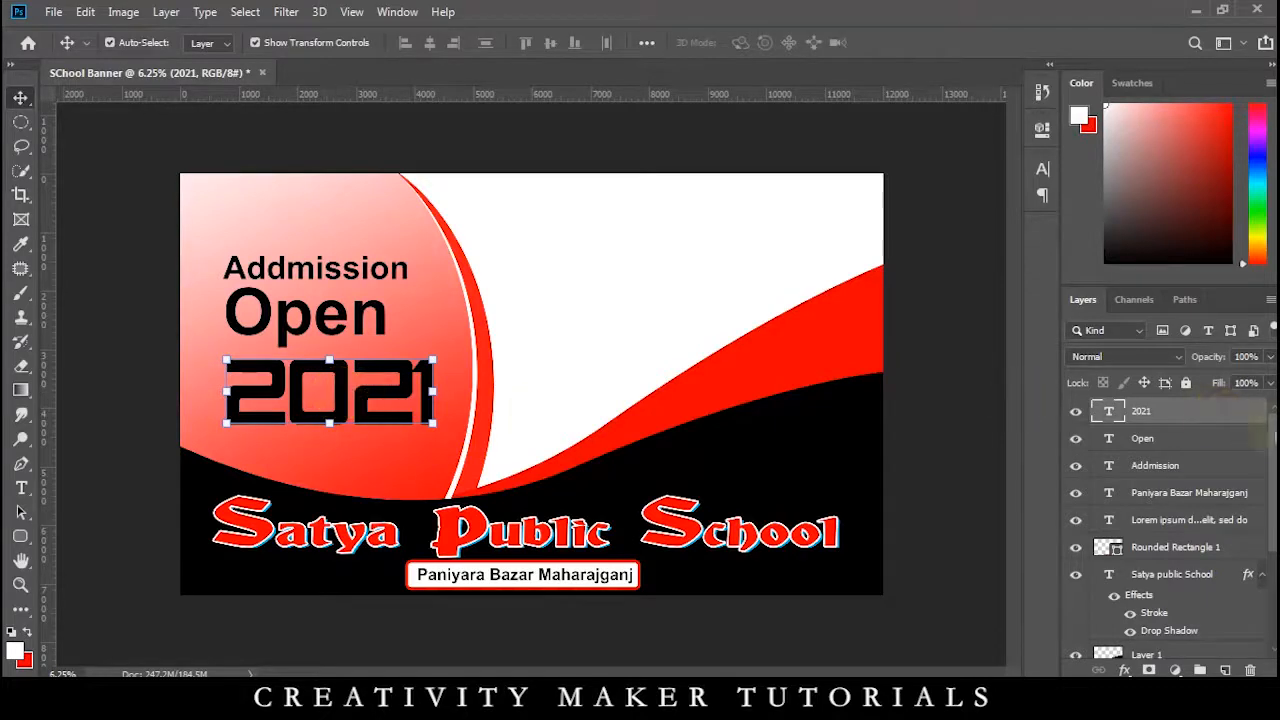
Give the 2021 text a stroke and a red to very dark red gradient overlay, removing the gradient's white middle stop
double_click(1228, 422)
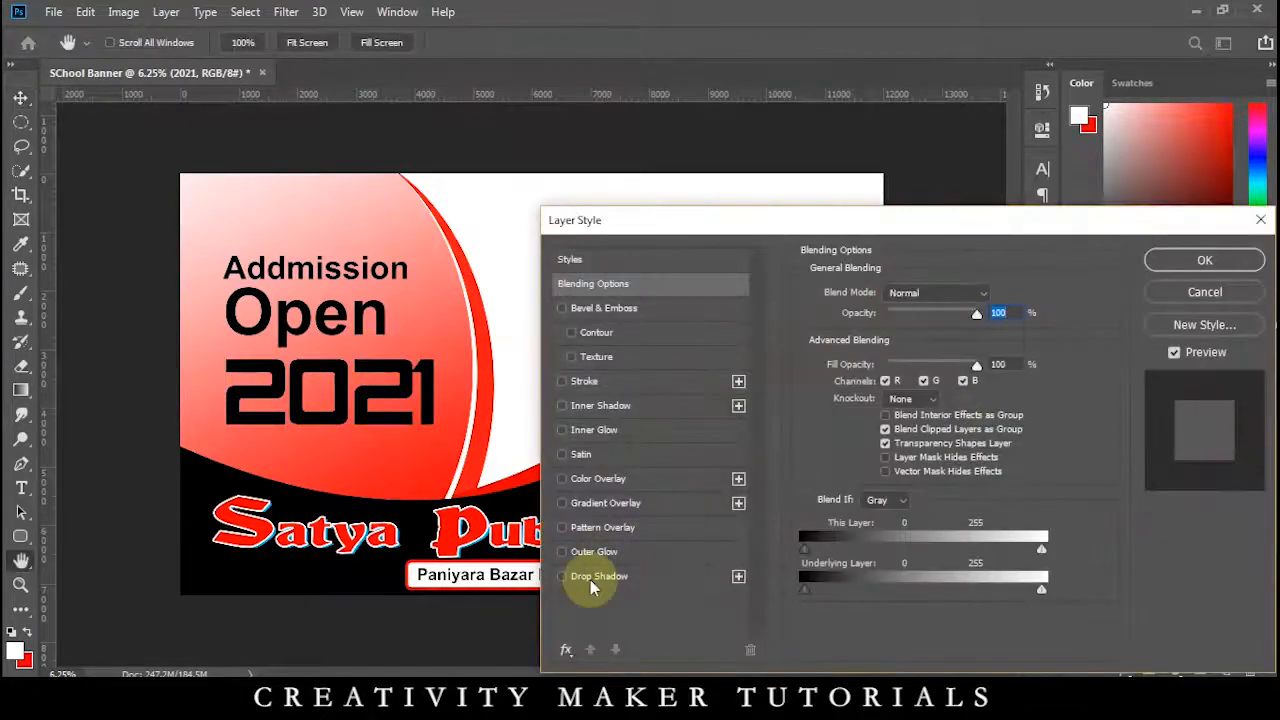
left_click(563, 382)
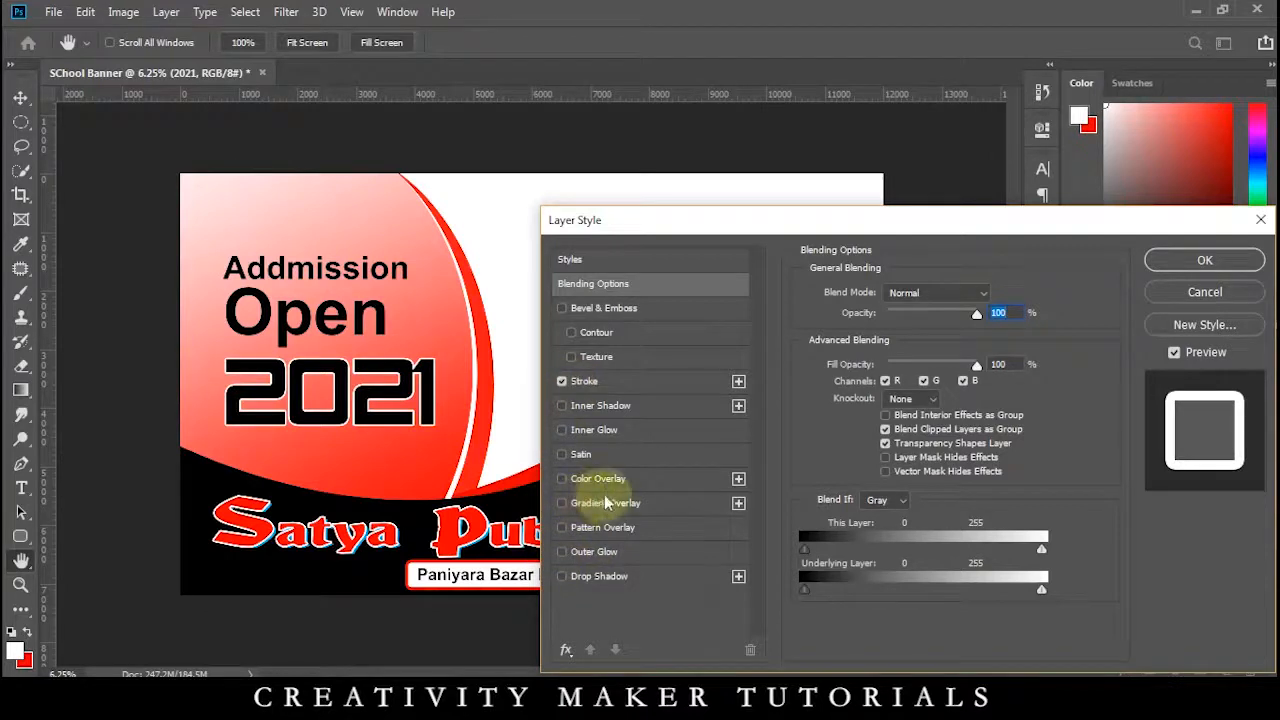
left_click(605, 503)
left_click(880, 357)
left_click(1246, 545)
left_click(952, 624)
left_click(989, 430)
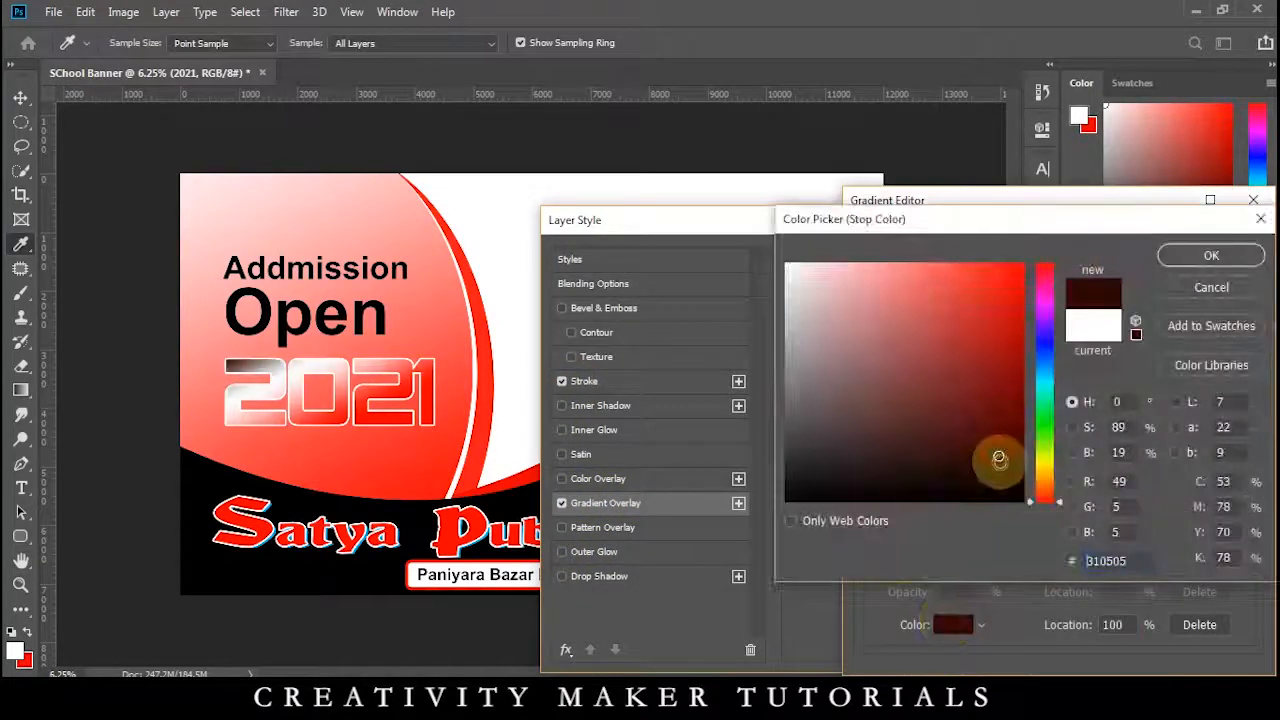
left_click(1211, 255)
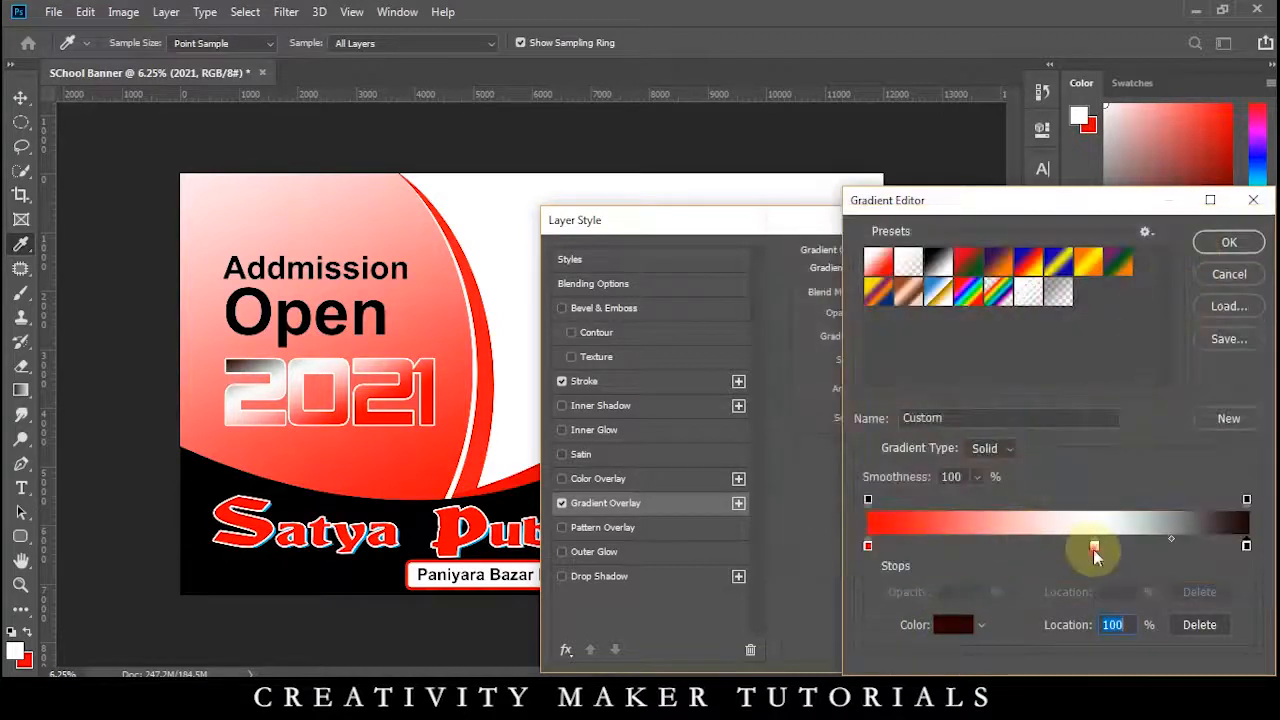
key("Delete")
left_click(868, 548)
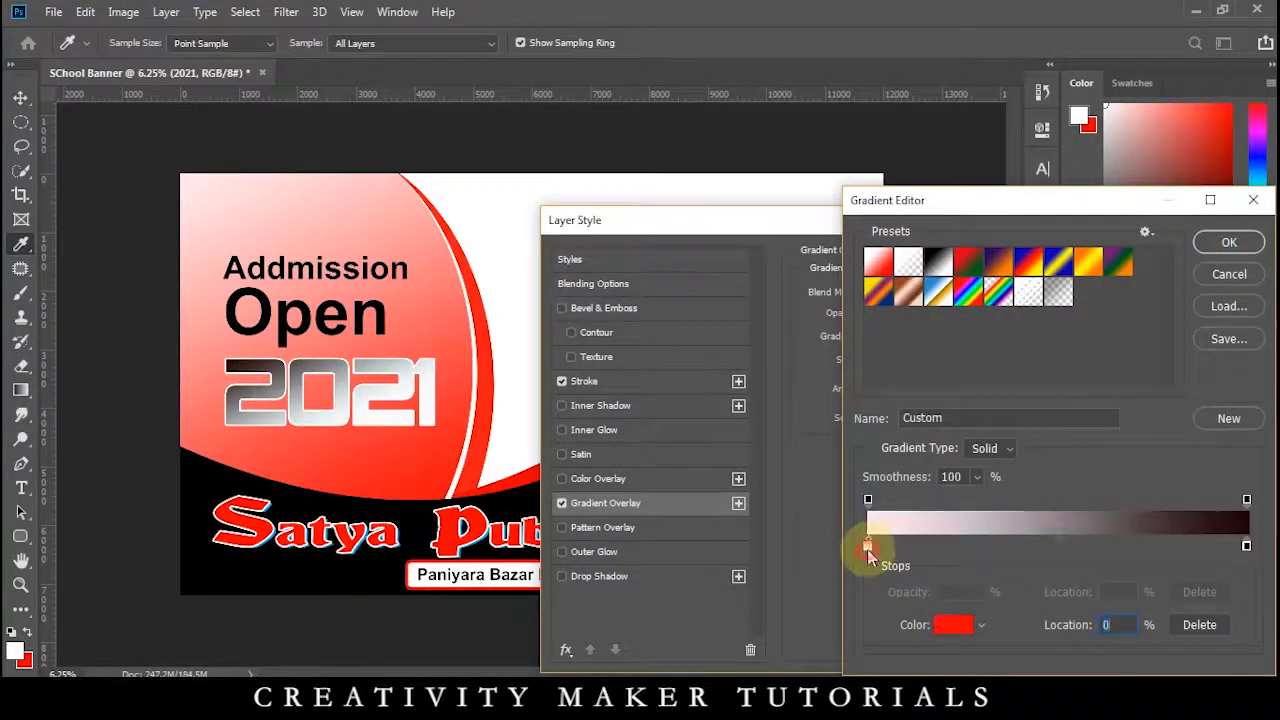
left_click(1207, 243)
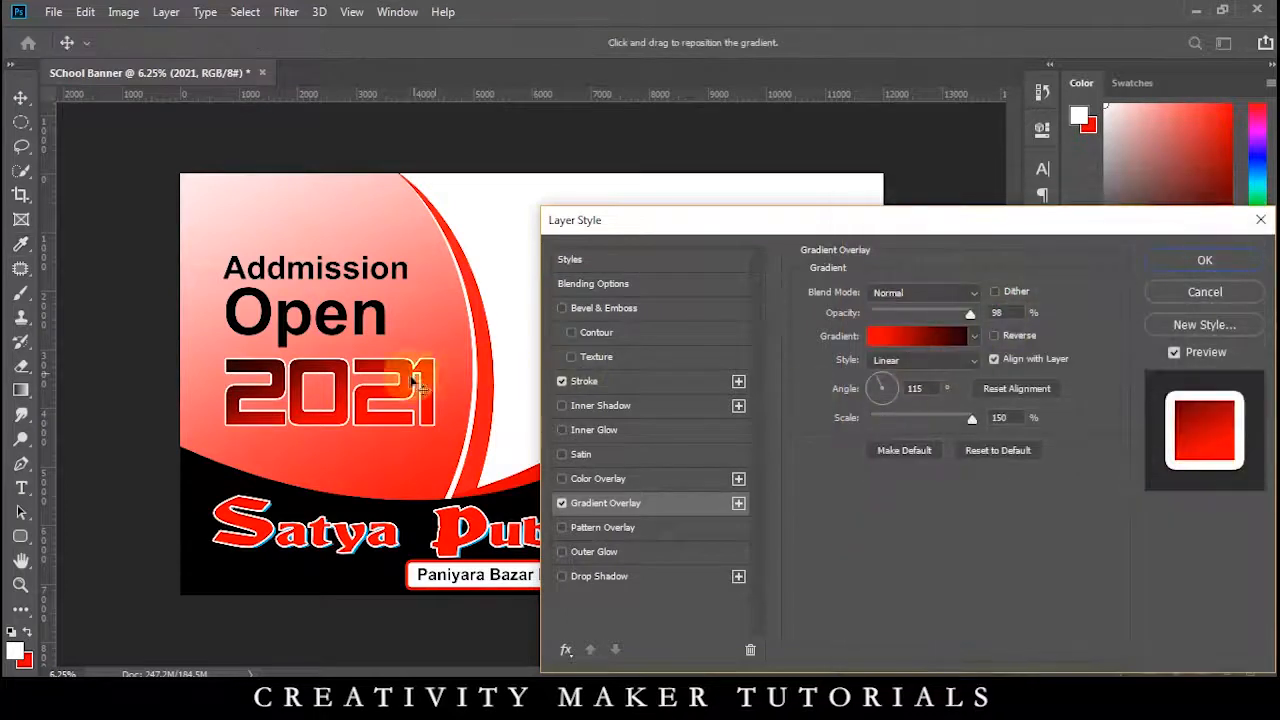
Set the 2021 gradient overlay's angle to 83° and shift the gradient downward on the text
left_click_drag(882, 400, 889, 337)
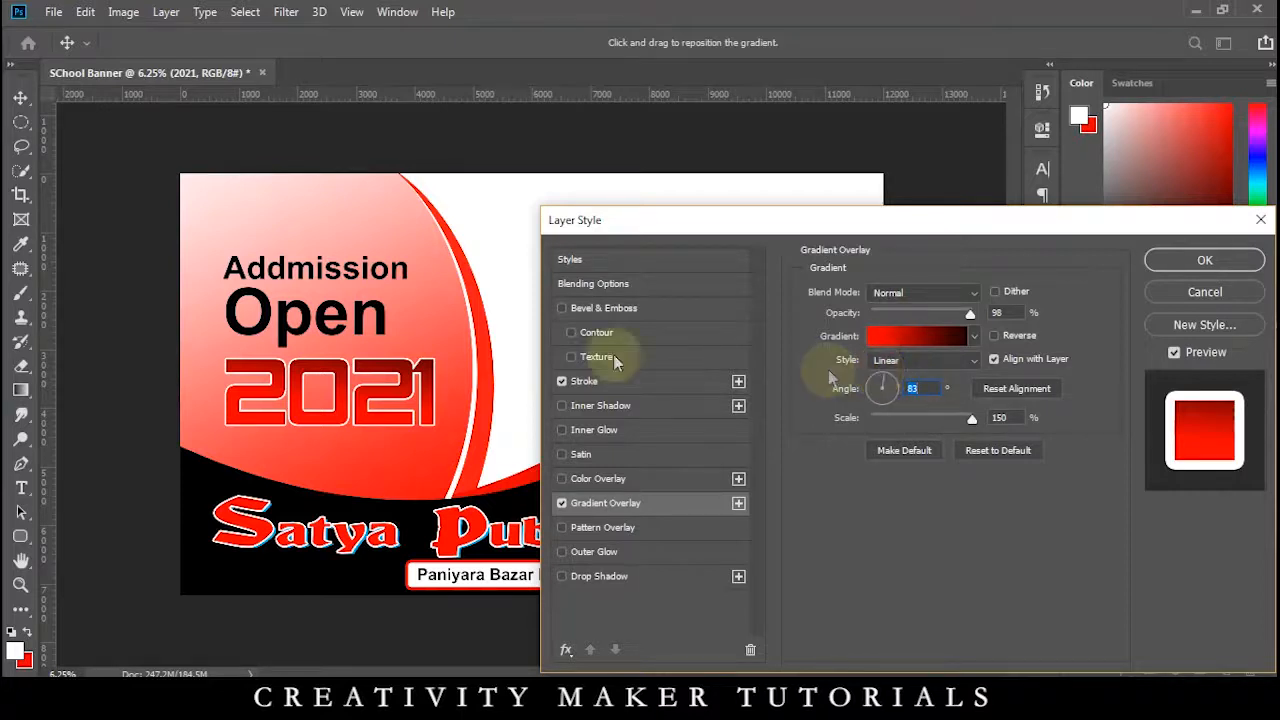
left_click_drag(366, 396, 366, 420)
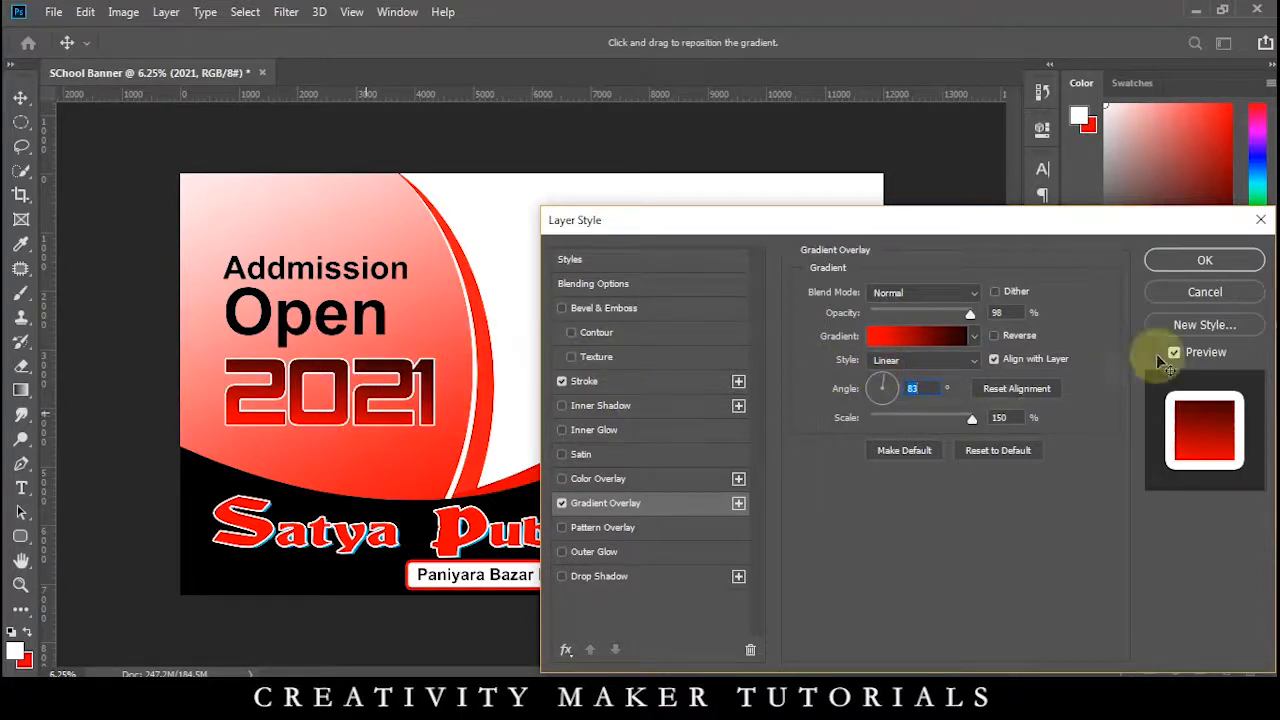
left_click(1226, 266)
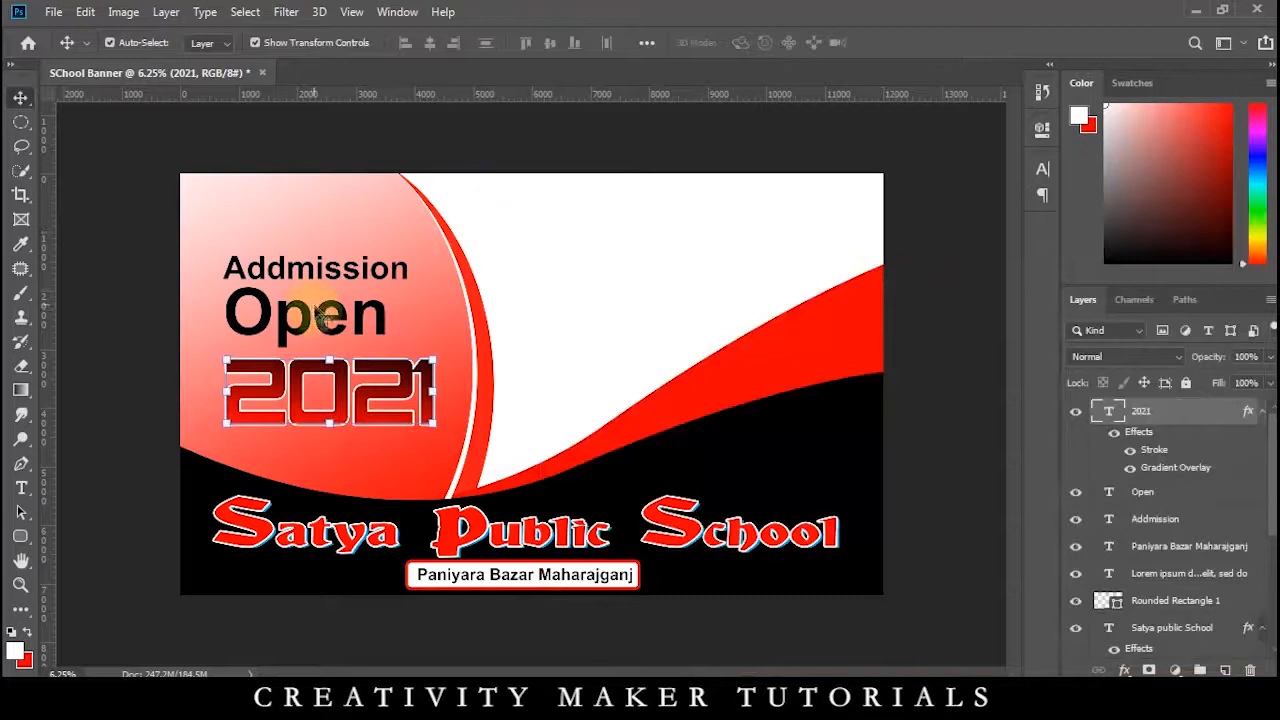
key("ctrl+plus")
left_click(318, 288)
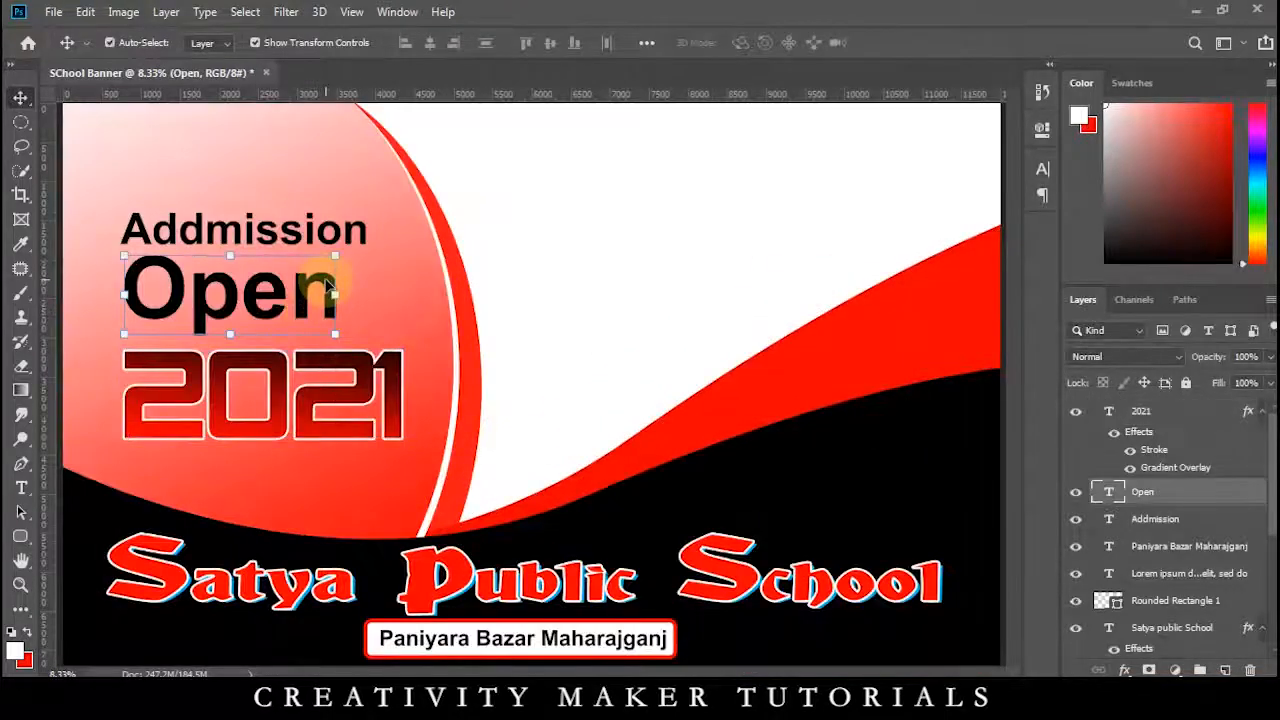
double_click(329, 287)
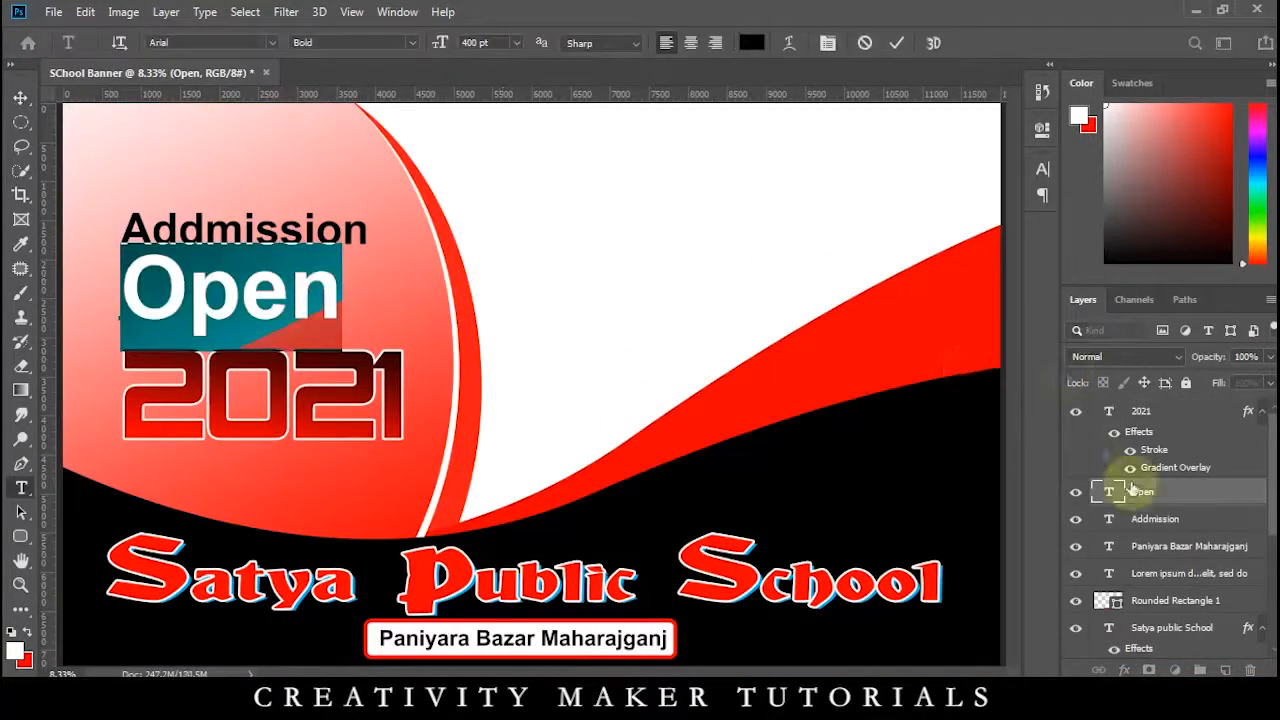
left_click(1200, 503)
key("v")
Add a gradient overlay to the Open text and recolour the gradient's red start stop orange
double_click(1237, 503)
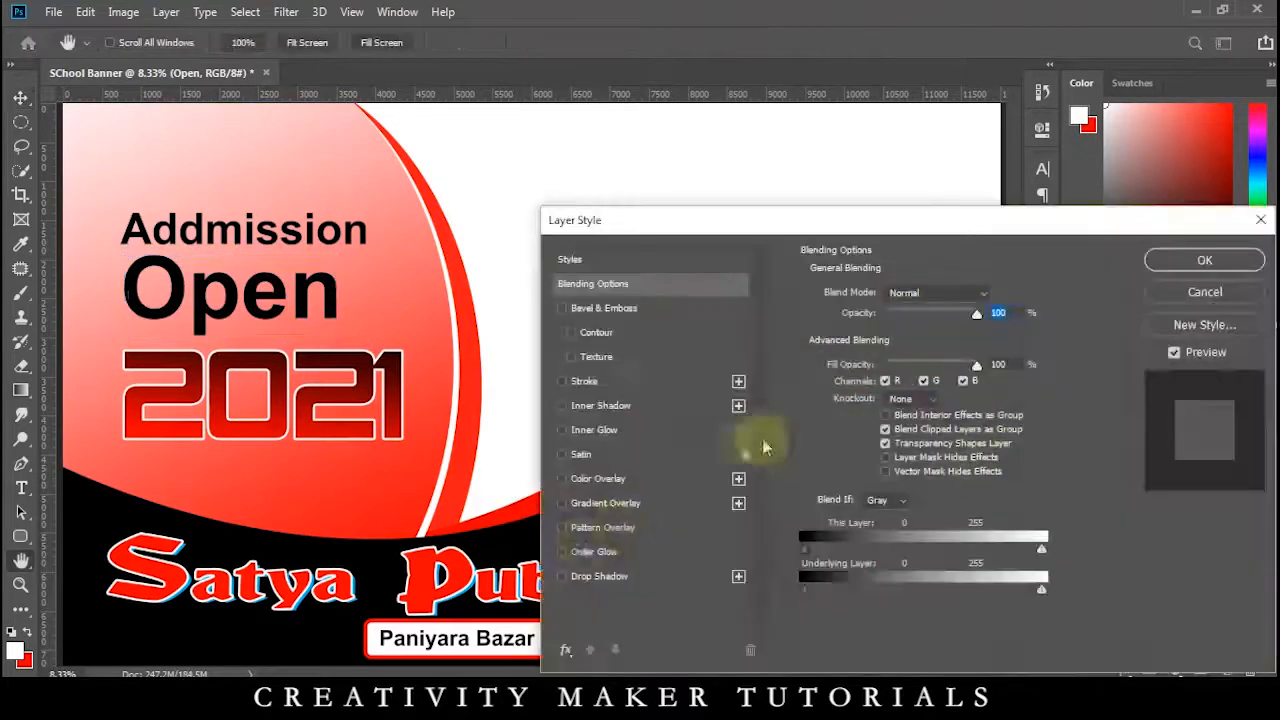
left_click(605, 503)
left_click(880, 333)
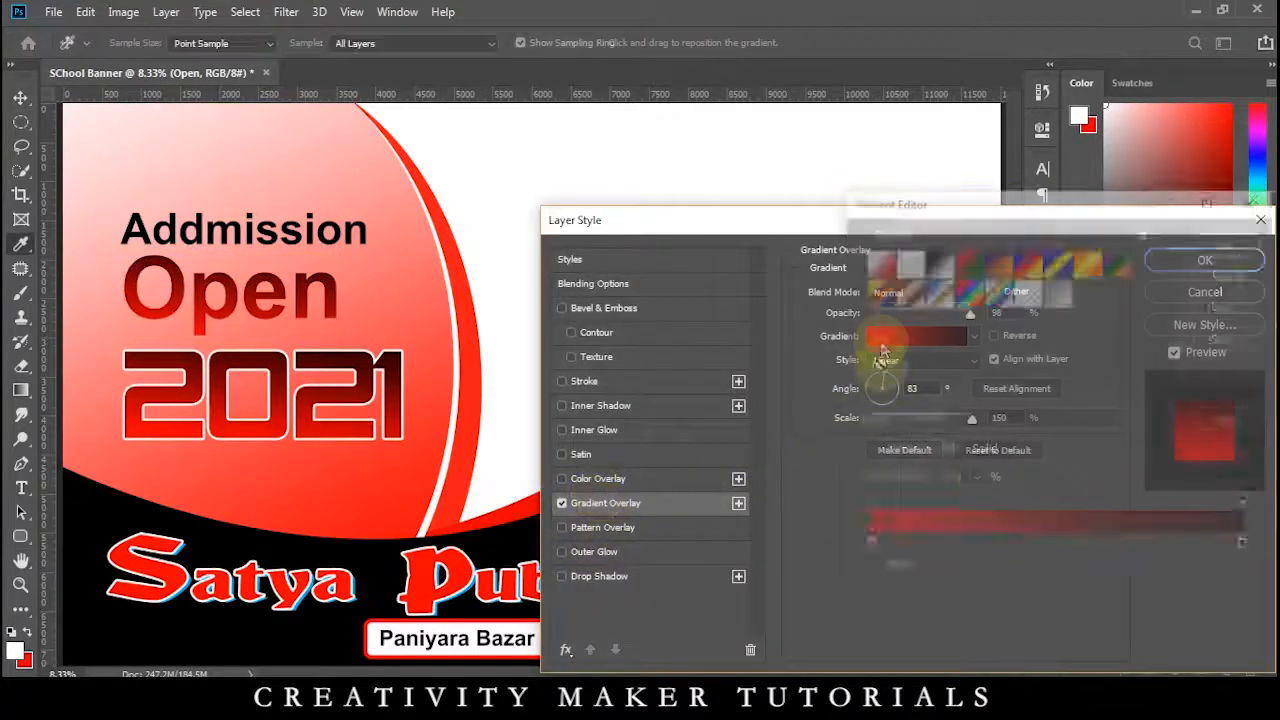
left_click(868, 546)
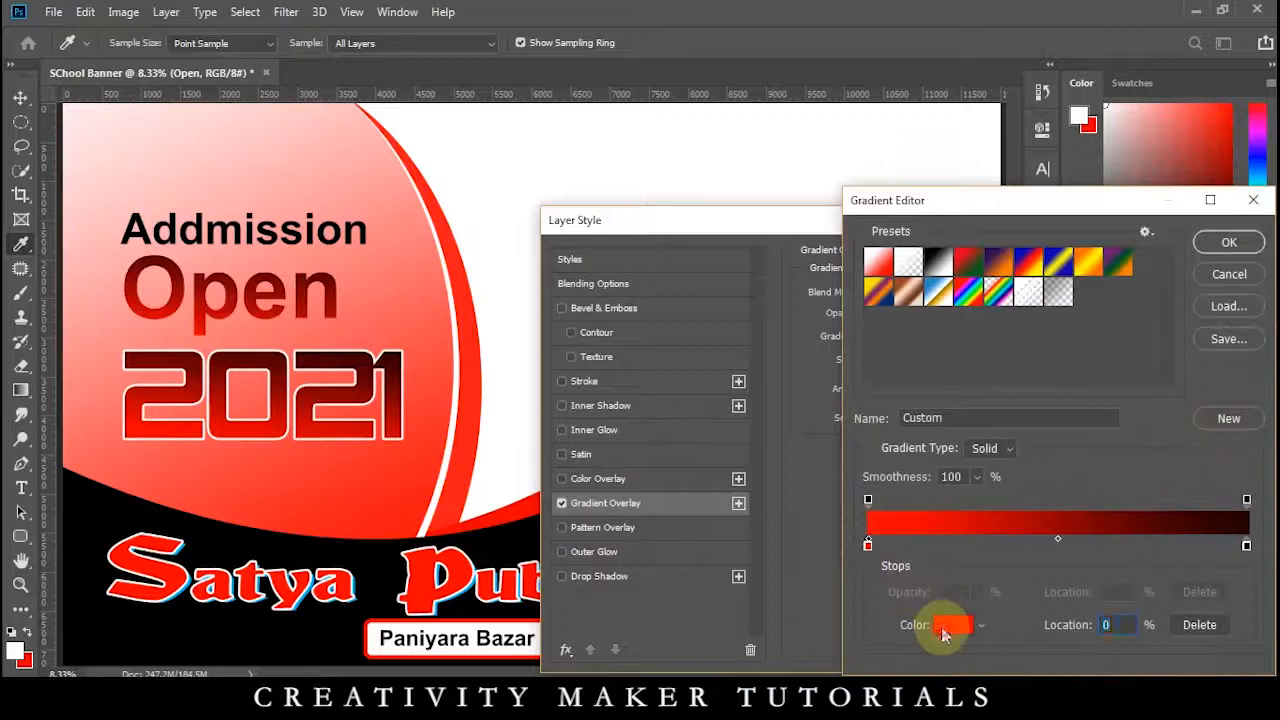
left_click(945, 624)
left_click(900, 283)
left_click(1040, 487)
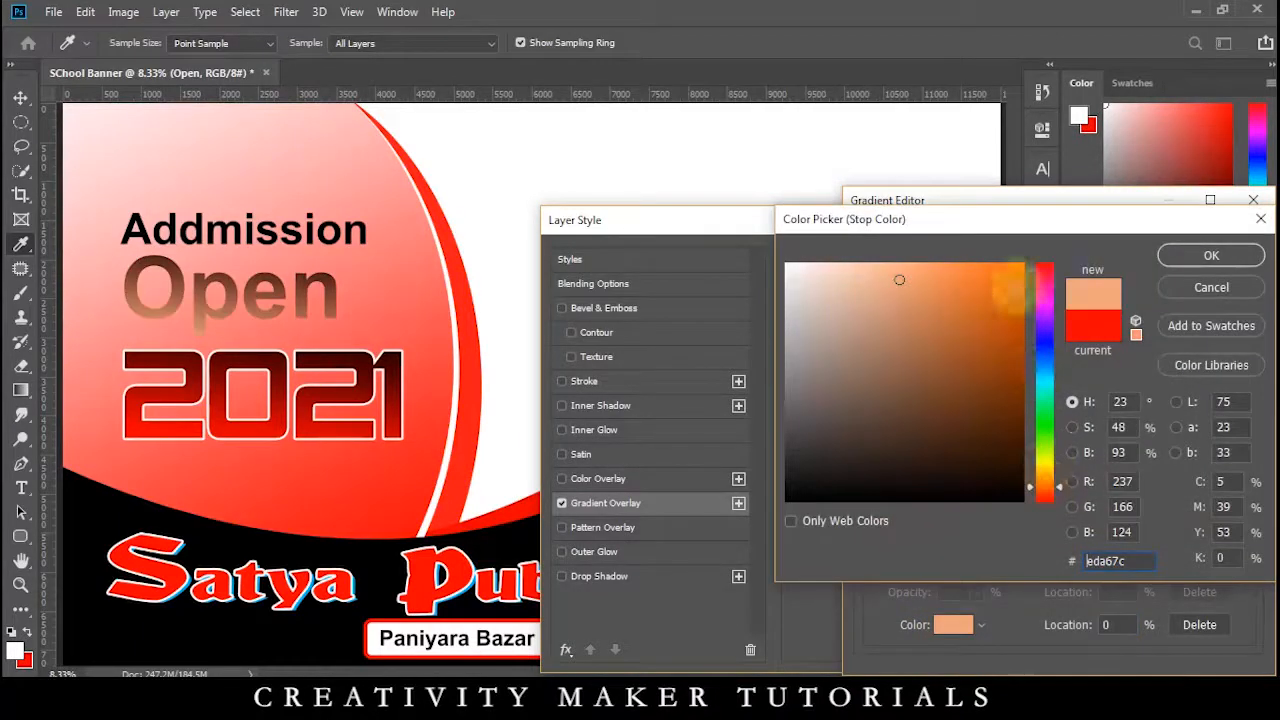
left_click(1001, 277)
left_click(1211, 257)
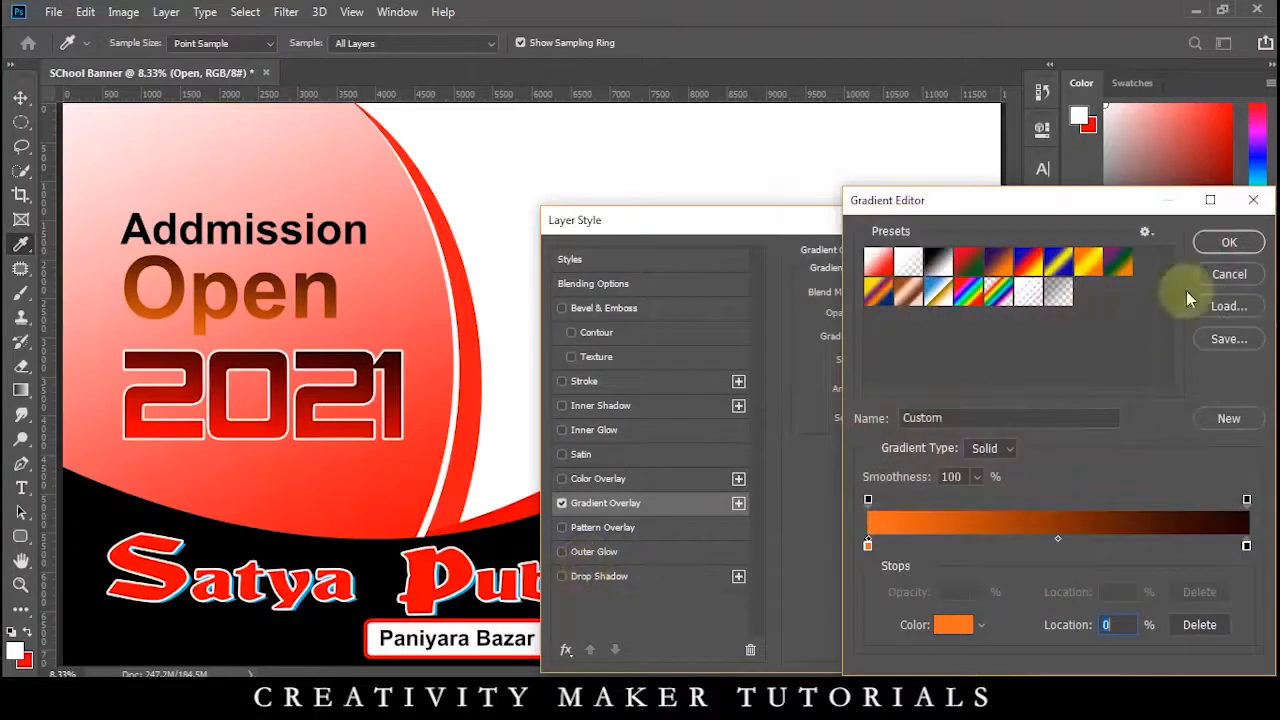
left_click(1226, 245)
Try a white drop shadow on the Open text
left_click(587, 588)
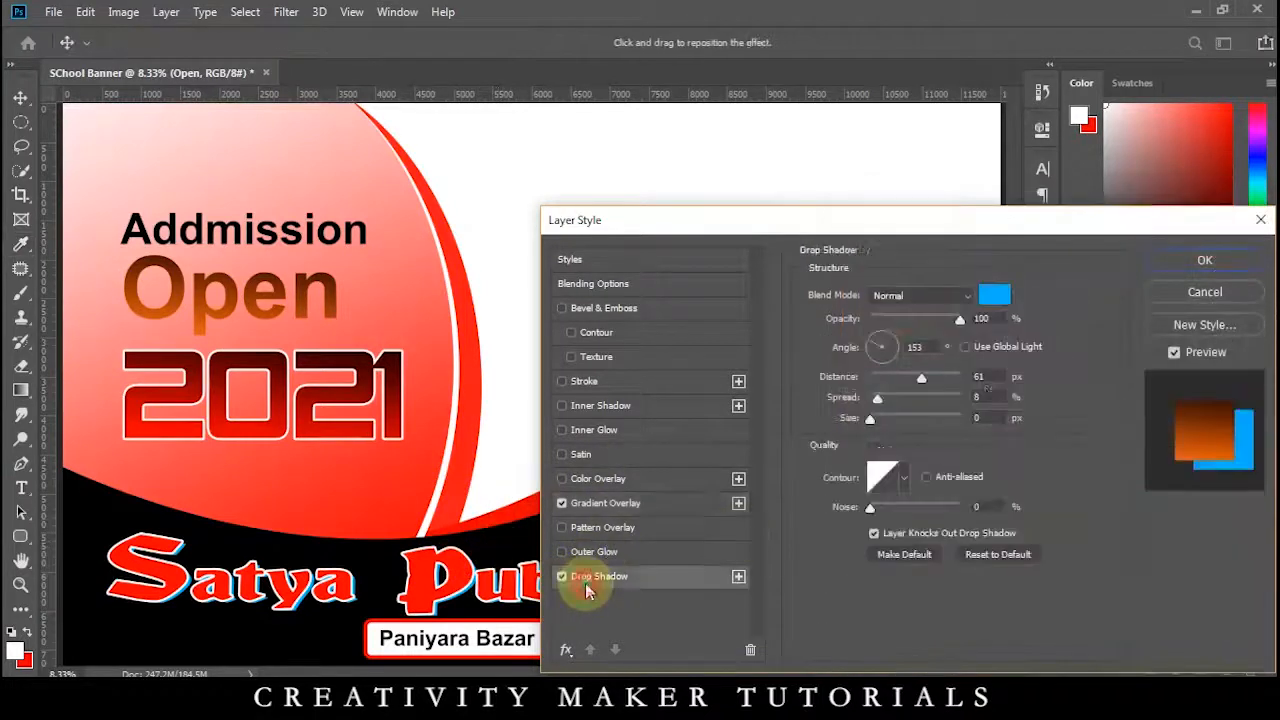
left_click(994, 295)
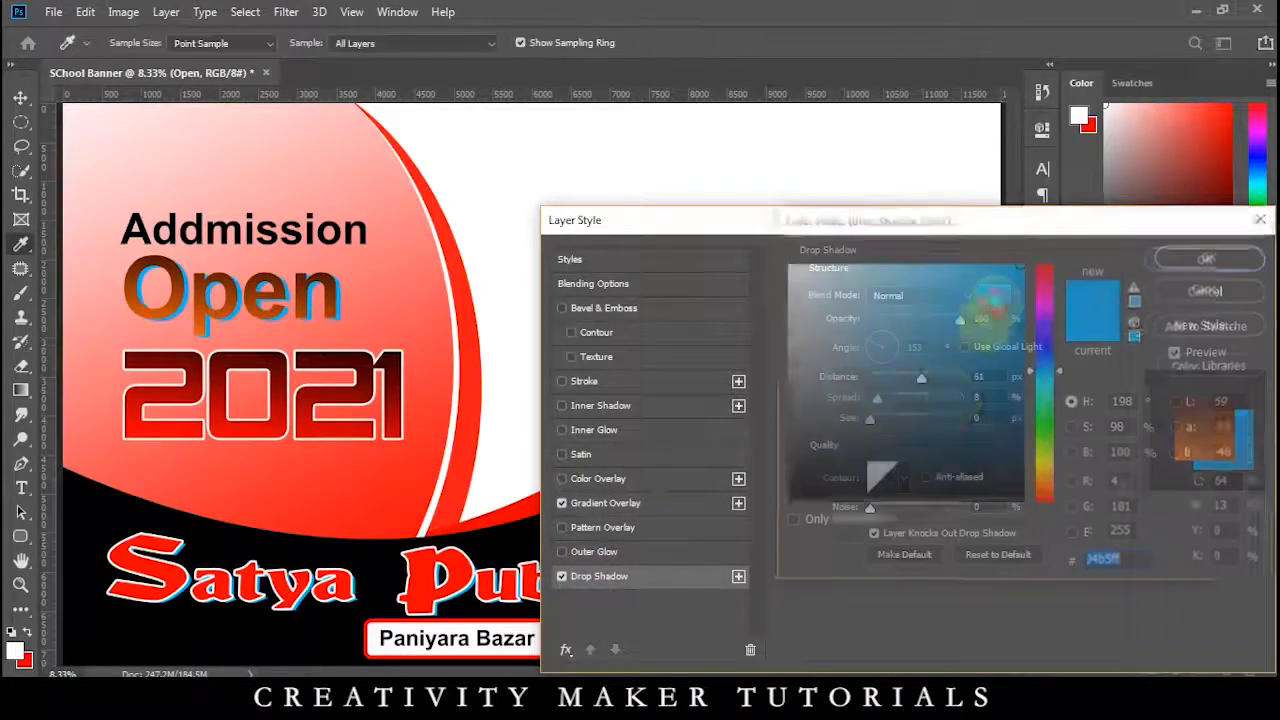
left_click(787, 265)
left_click(1172, 266)
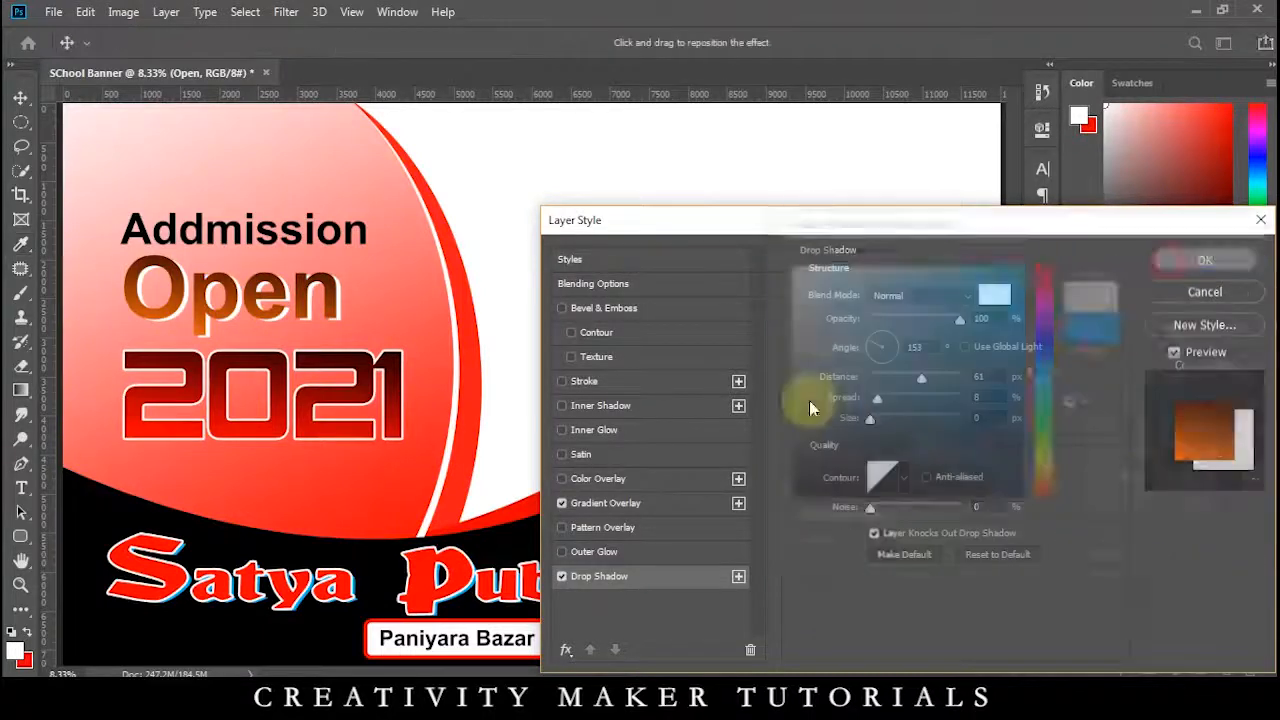
left_click(562, 576)
Add a 27 px white outside stroke to the Open text and the same stroke to the Addmission text
left_click(564, 382)
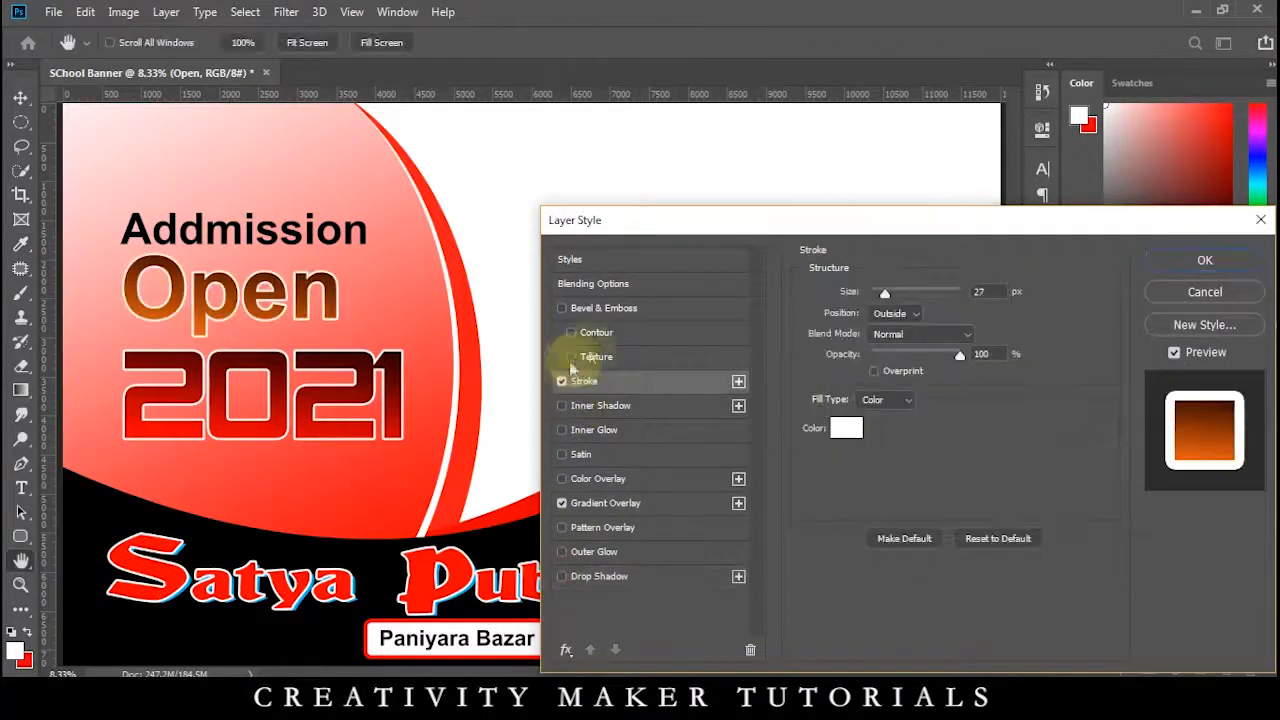
left_click(1205, 260)
left_click(348, 234)
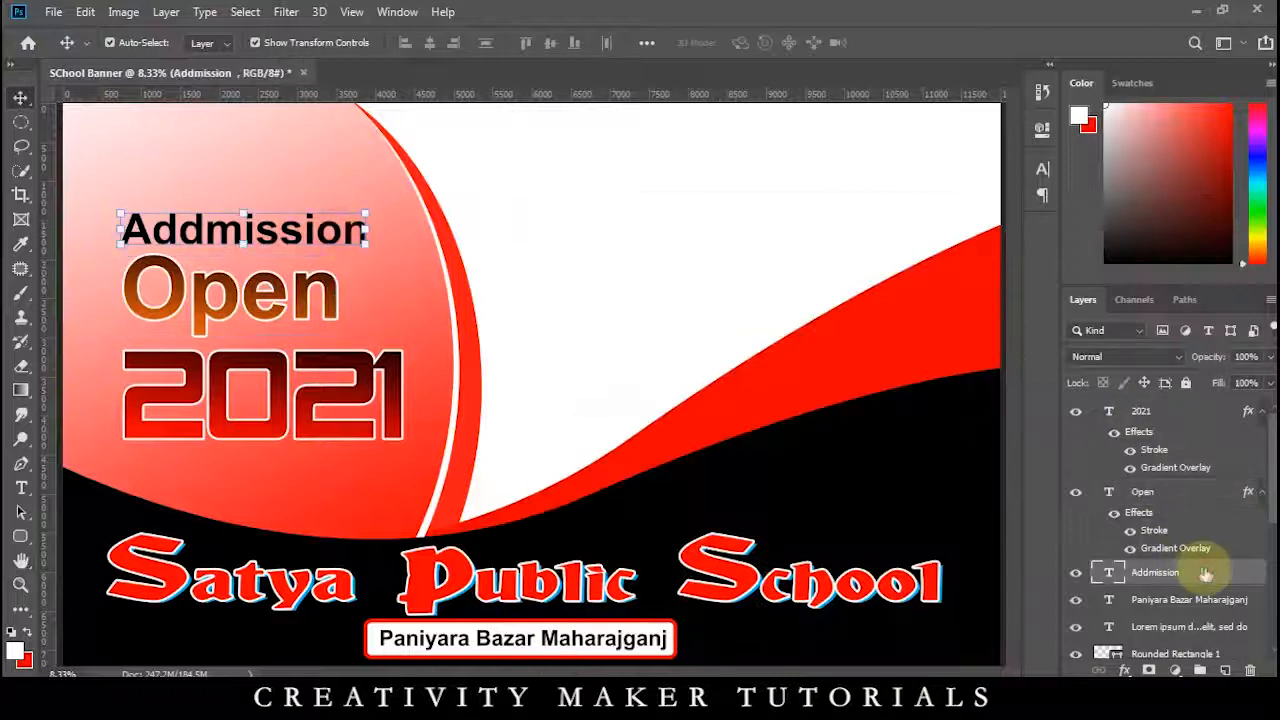
double_click(1205, 573)
left_click(585, 381)
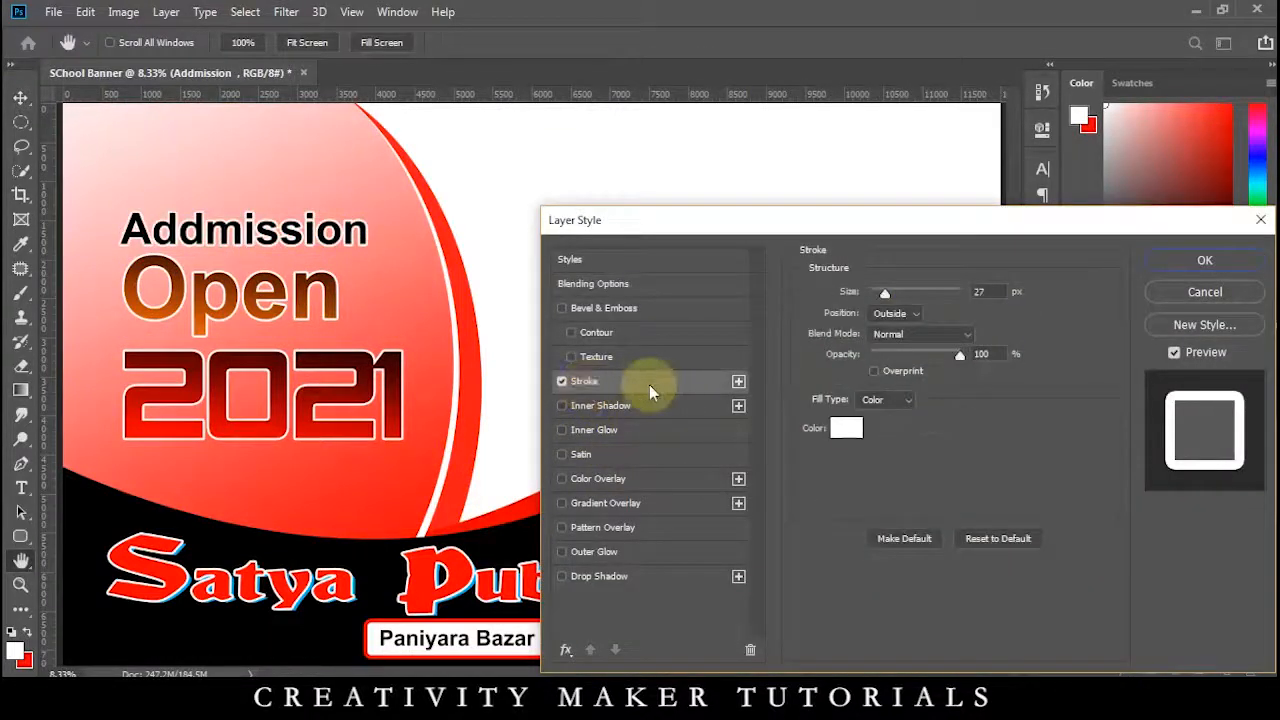
left_click(1200, 261)
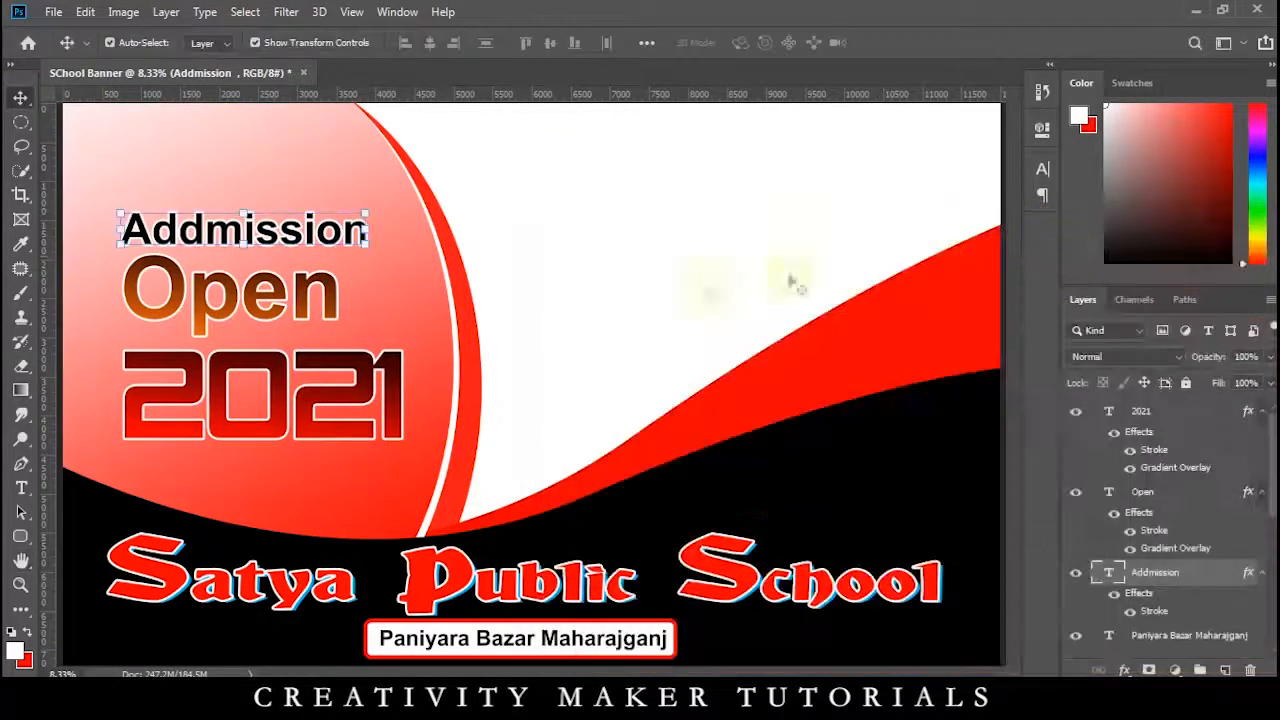
Nudge the Open text slightly left beneath Addmission and deselect it
left_click(336, 302)
key("Left")
key("Left")
key("Left")
key("Left")
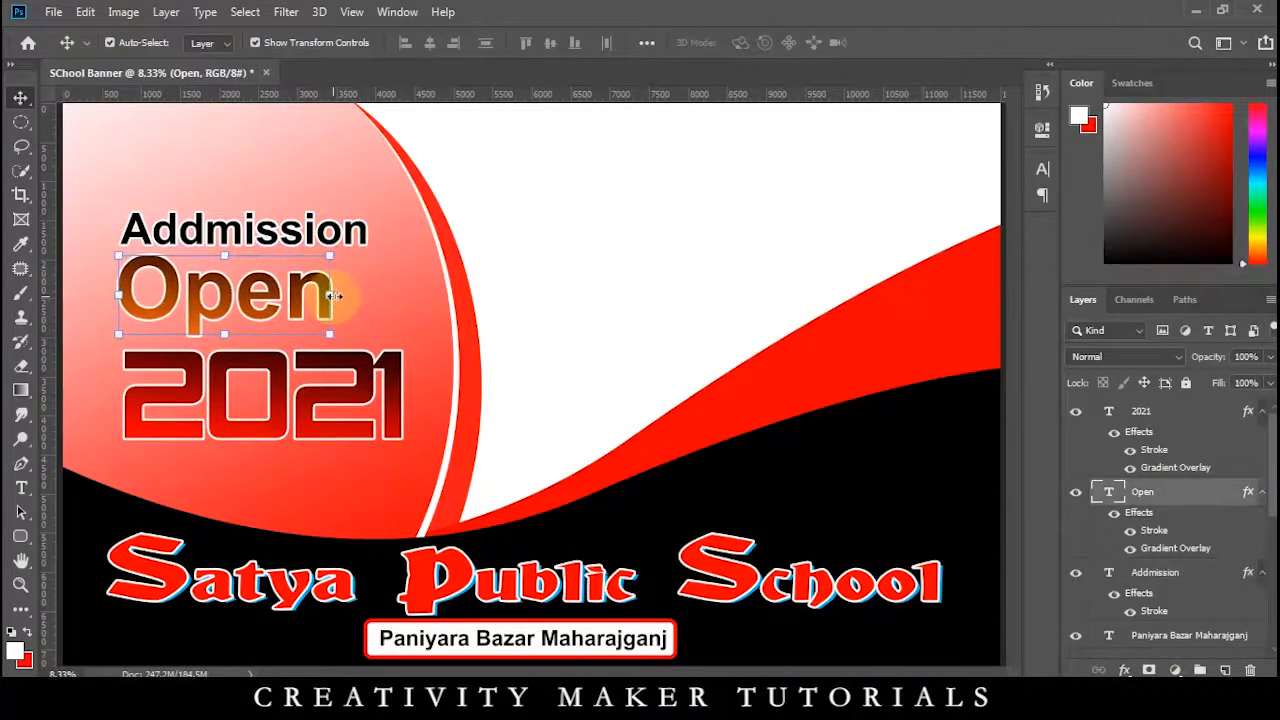
left_click(576, 289)
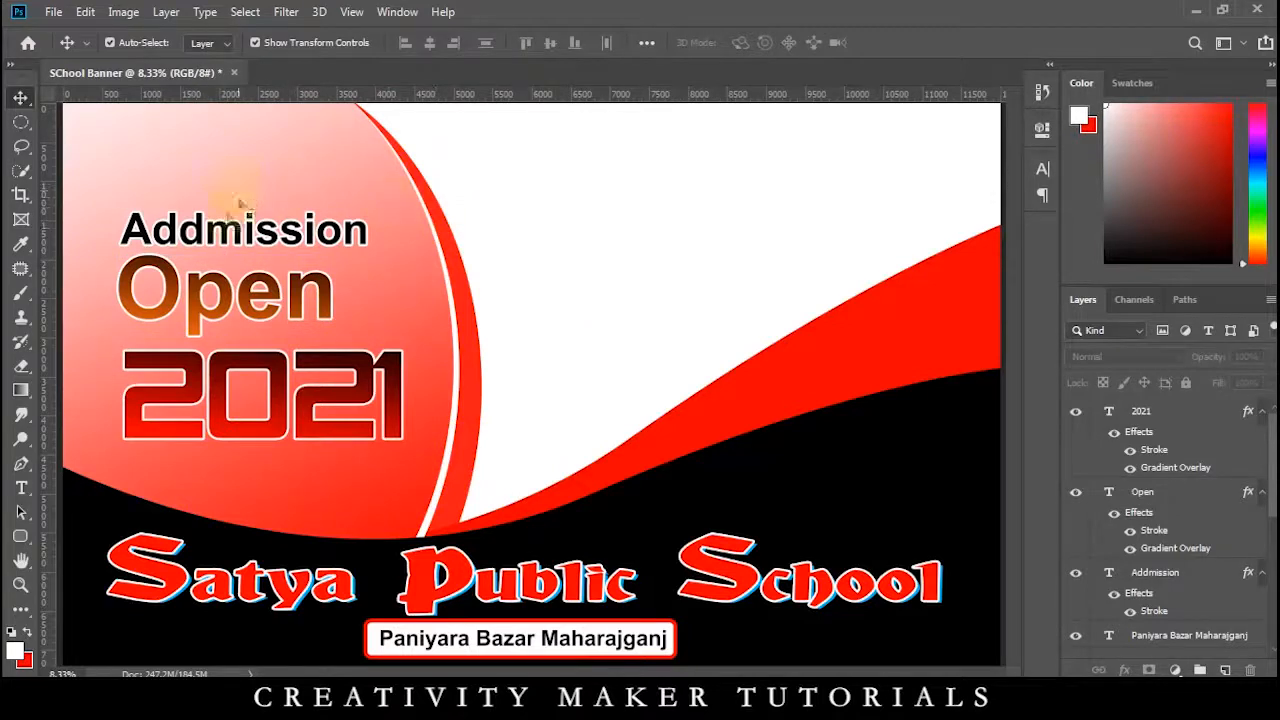
Correct the Addmission text so that it reads "Admissions"
double_click(190, 230)
left_click(190, 230)
key("BackSpace")
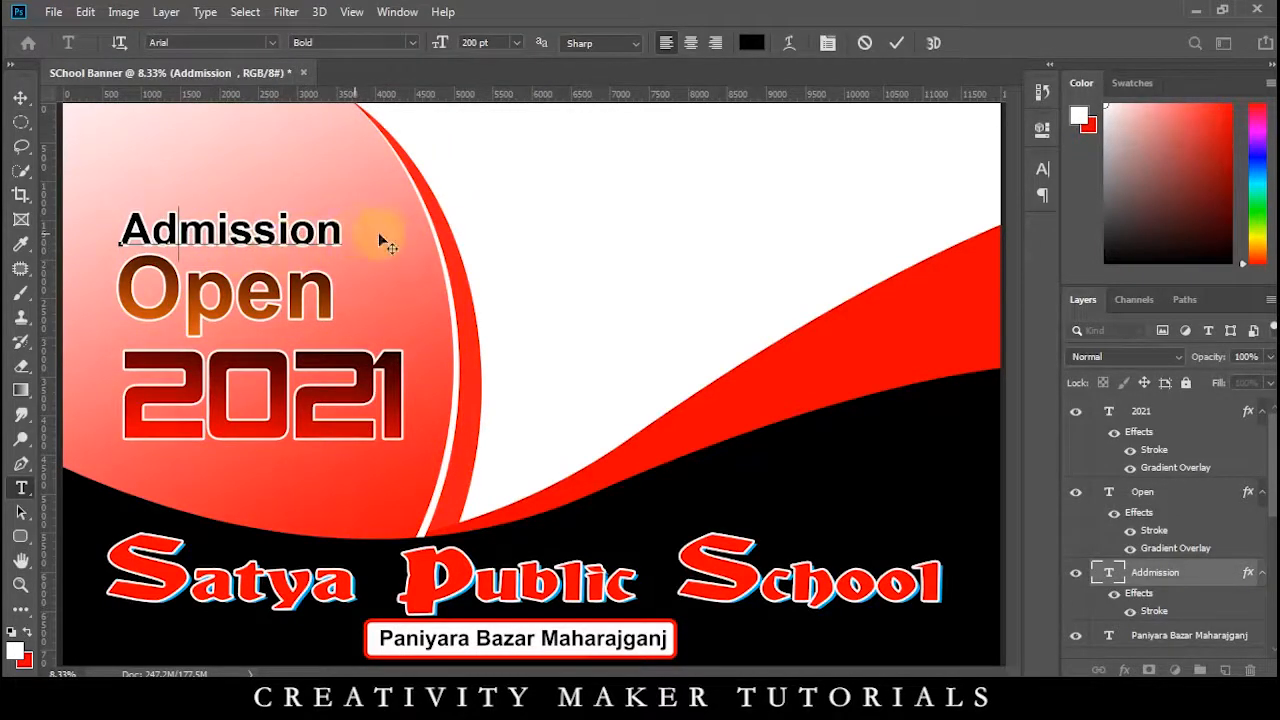
left_click(21, 97)
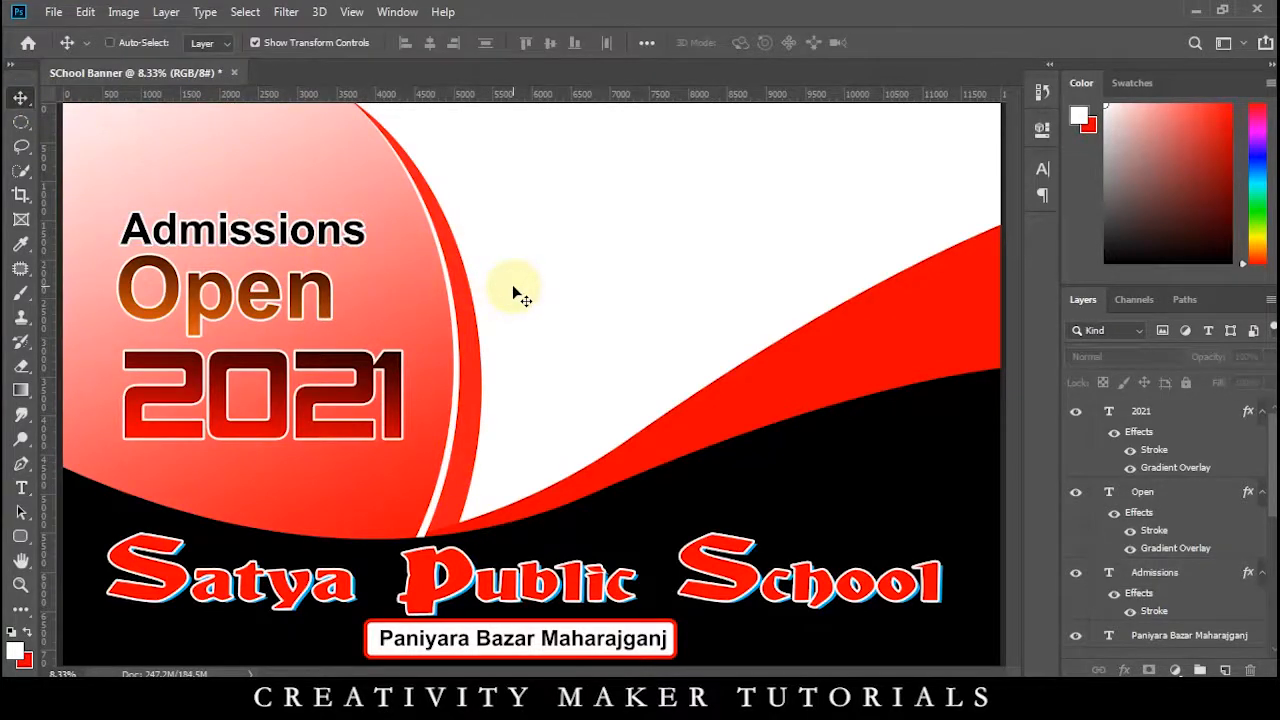
Add a new text layer reading "#" in the white area beside the gradient ellipse
key("ctrl+minus")
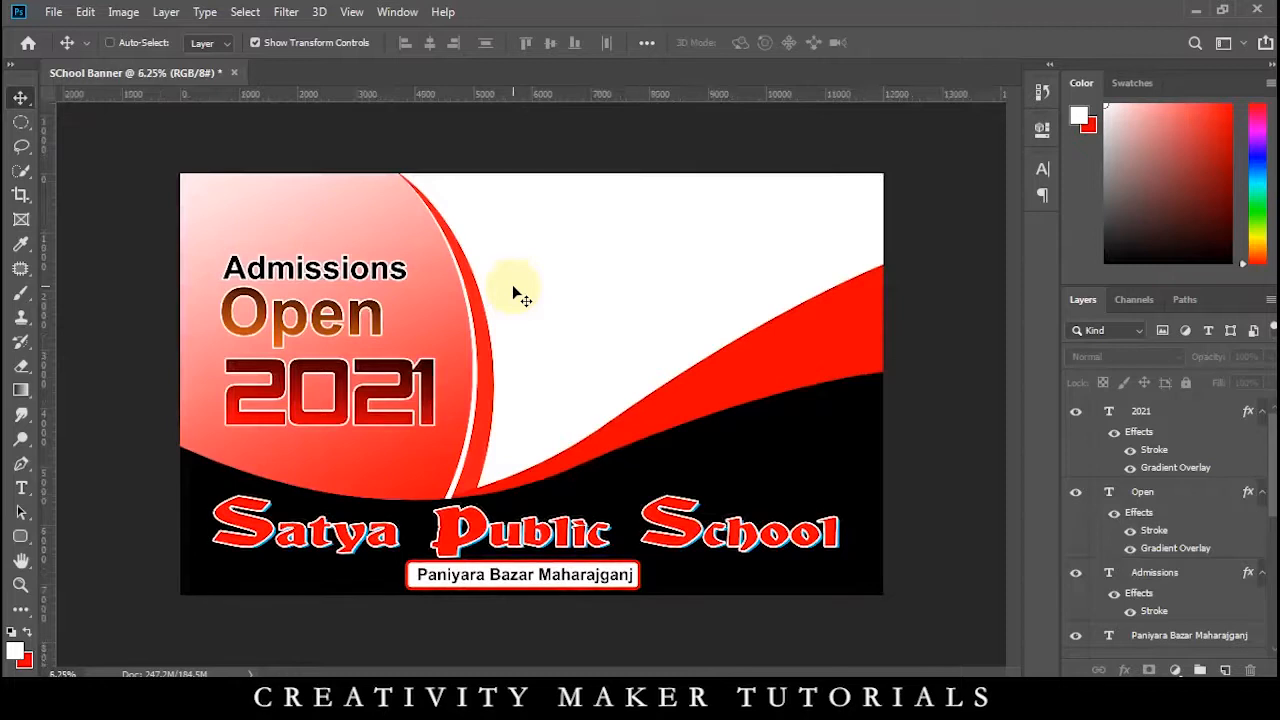
key("ctrl+minus")
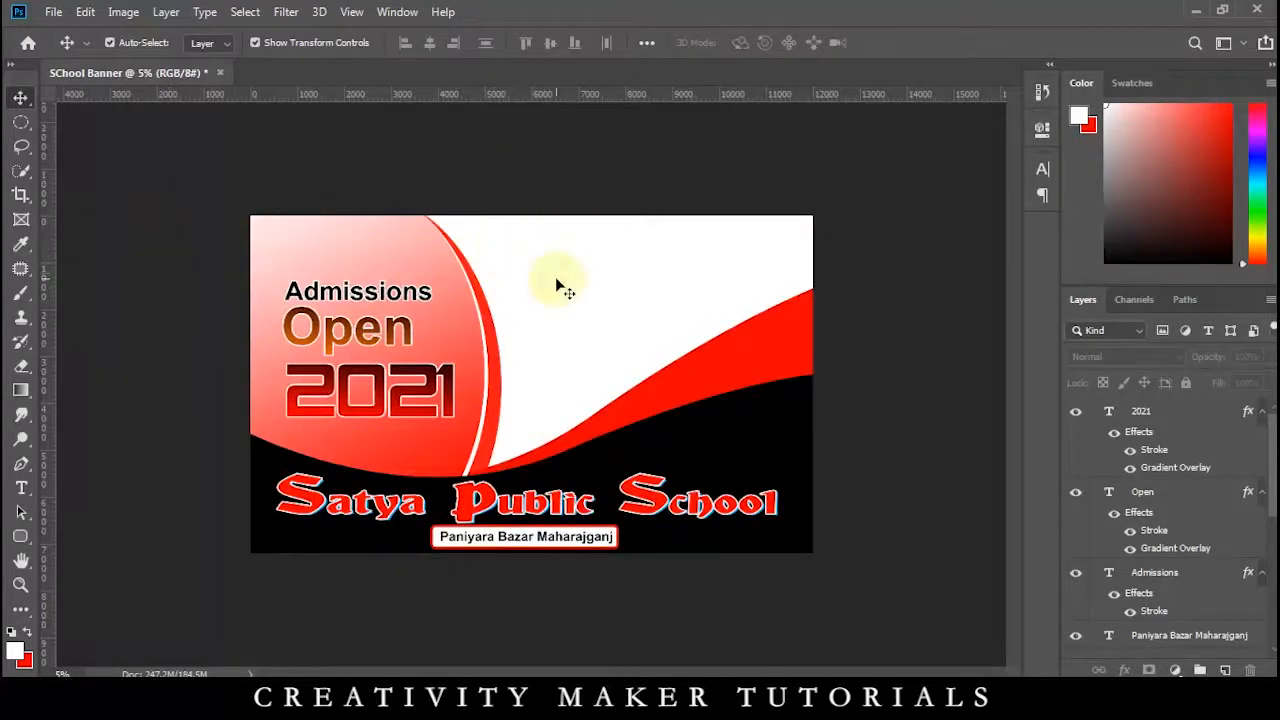
left_click(21, 488)
left_click(519, 273)
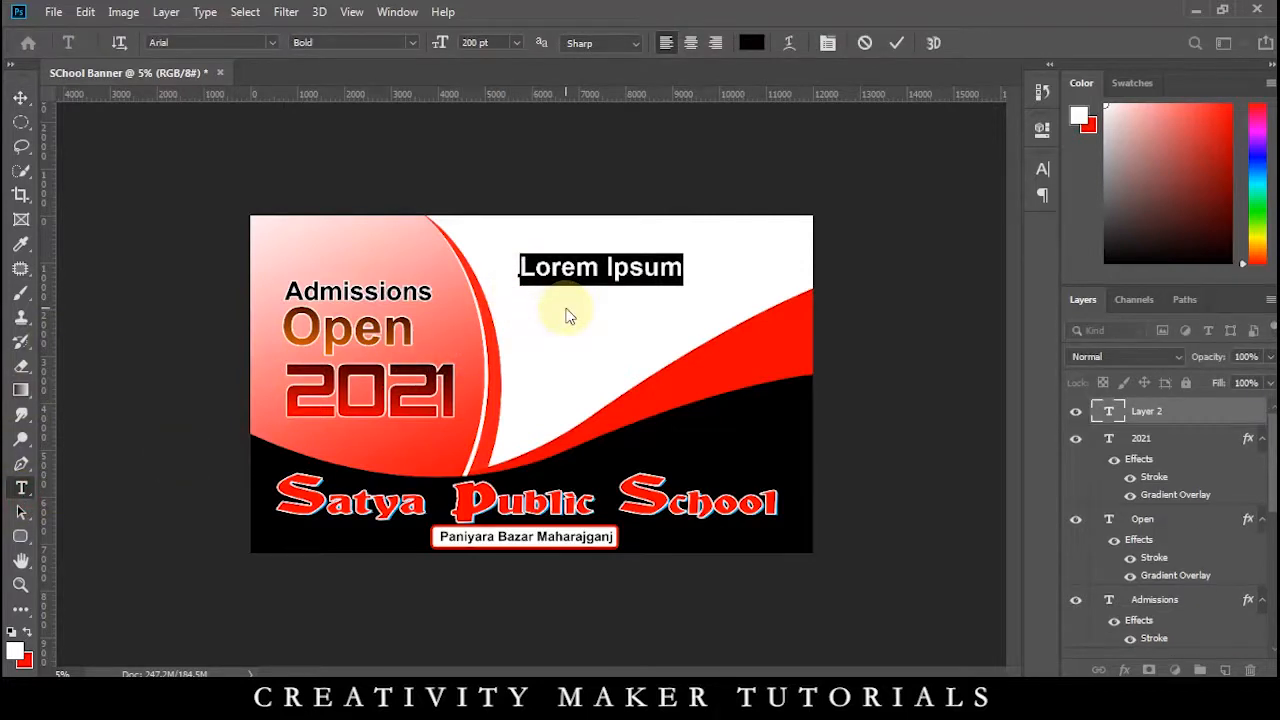
type("#")
left_click(21, 97)
Extend the "#" text so that it reads "# QUALIFIED STAFF"
key("ctrl+plus")
key("ctrl+plus")
key("ctrl+plus")
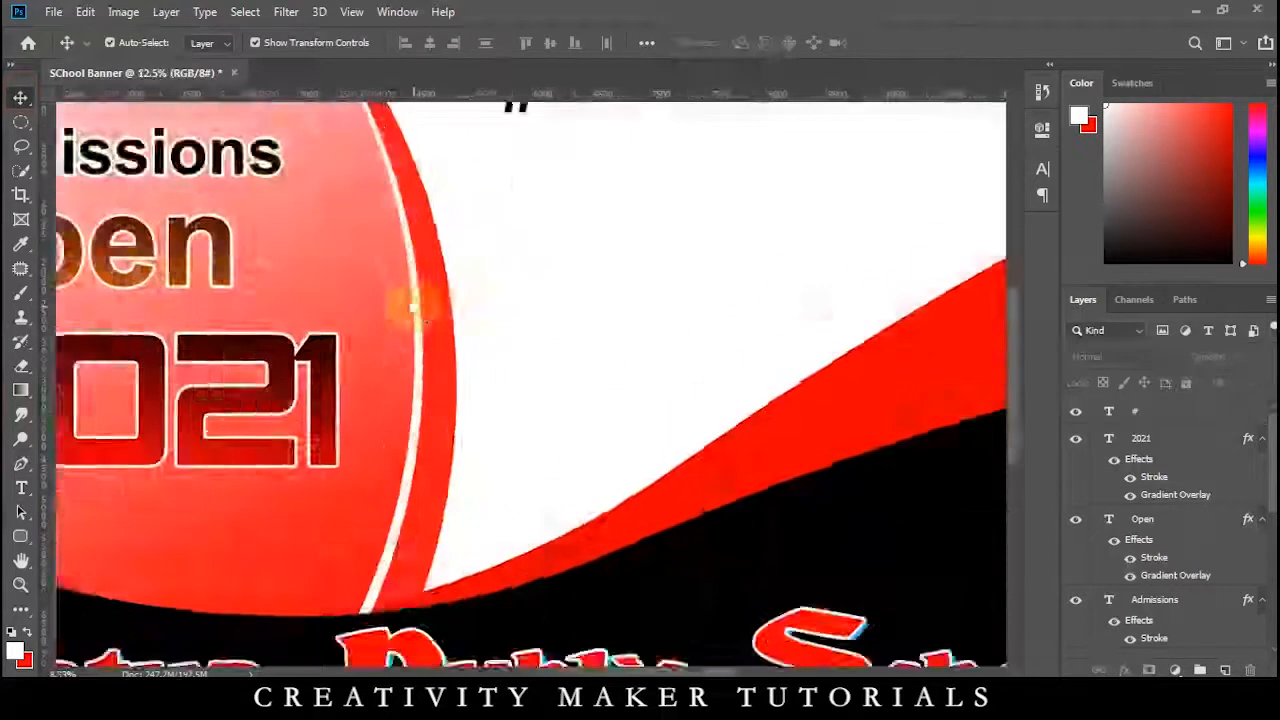
left_click_drag(414, 307, 381, 583)
left_click(491, 367)
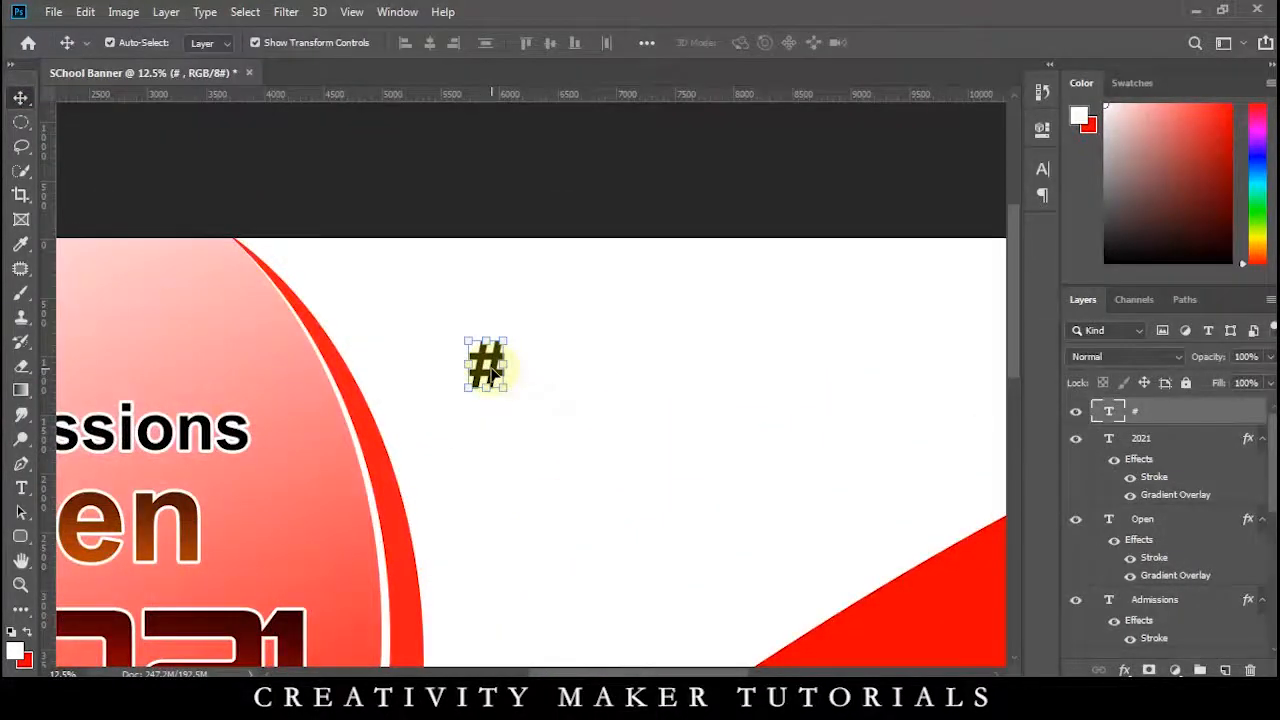
double_click(491, 367)
left_click(492, 367)
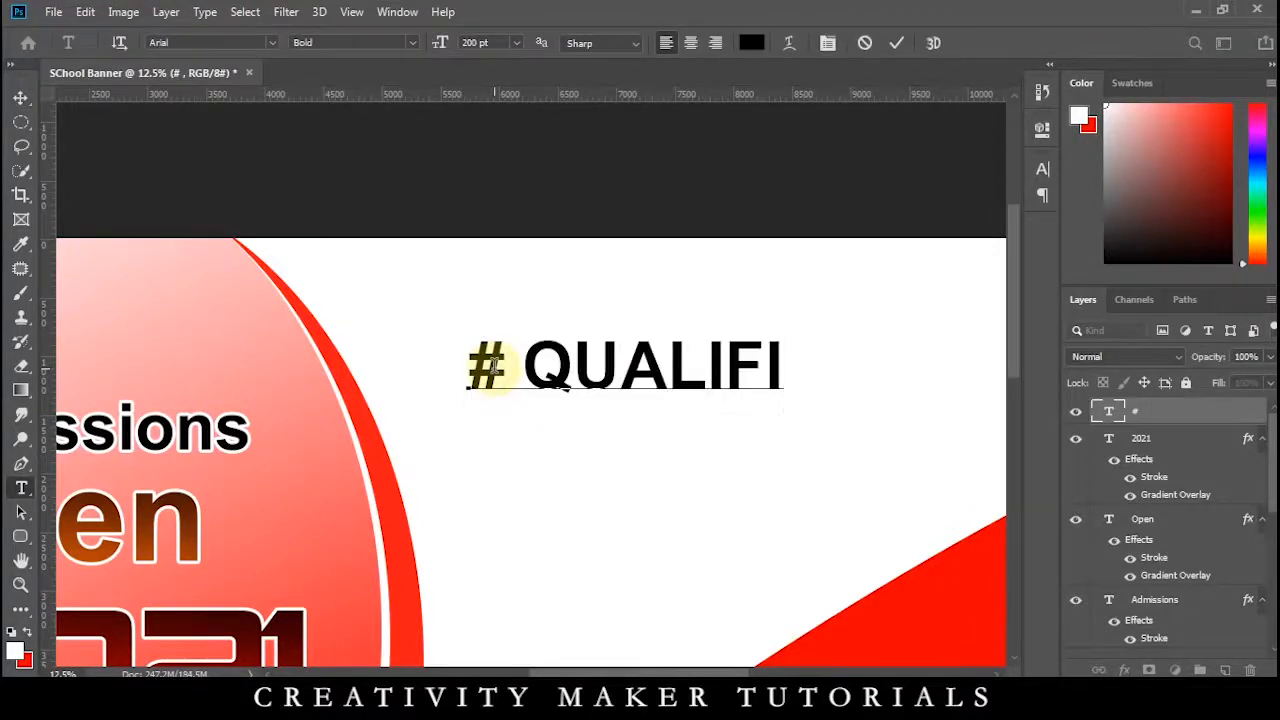
key("ctrl+minus")
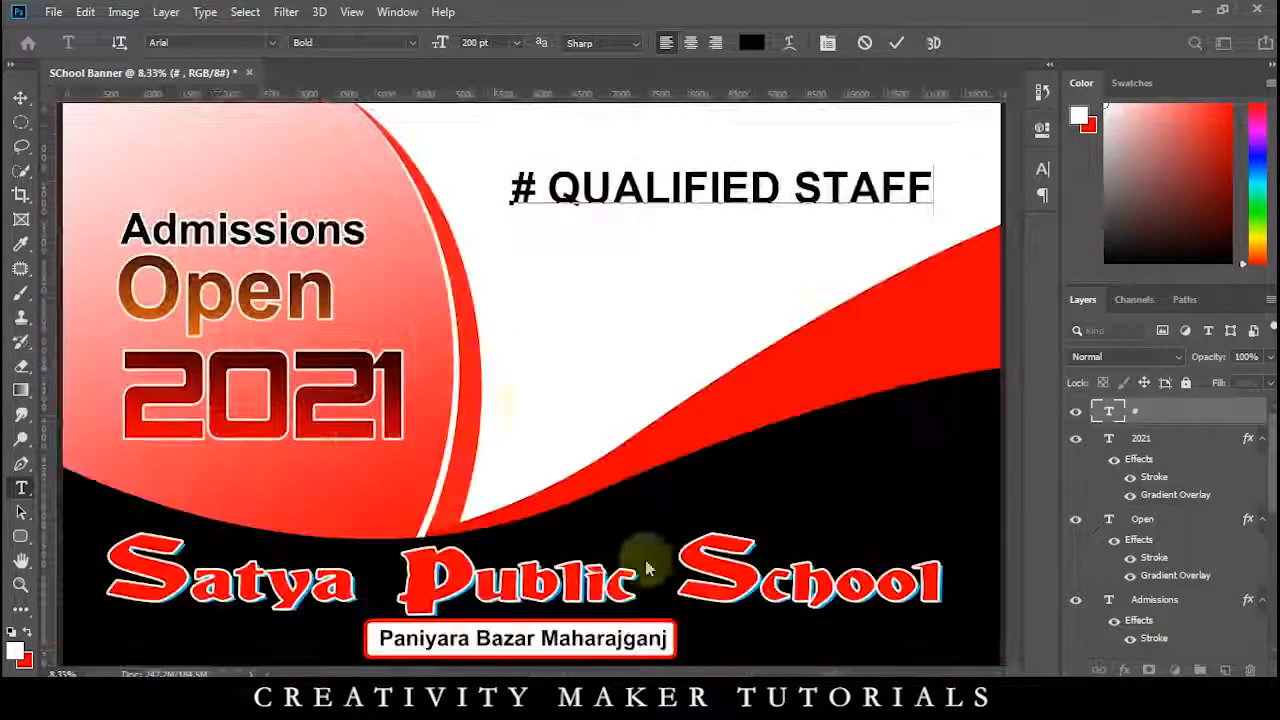
Copy the Steelfish font name from the other window, apply it to the whole "# QUALIFIED STAFF" text and color the words red
key("alt+Tab")
left_click_drag(364, 360, 213, 352)
key("ctrl+c")
key("alt+Tab")
left_click(219, 42)
key("ctrl+v")
left_click(312, 90)
triple_click(562, 188)
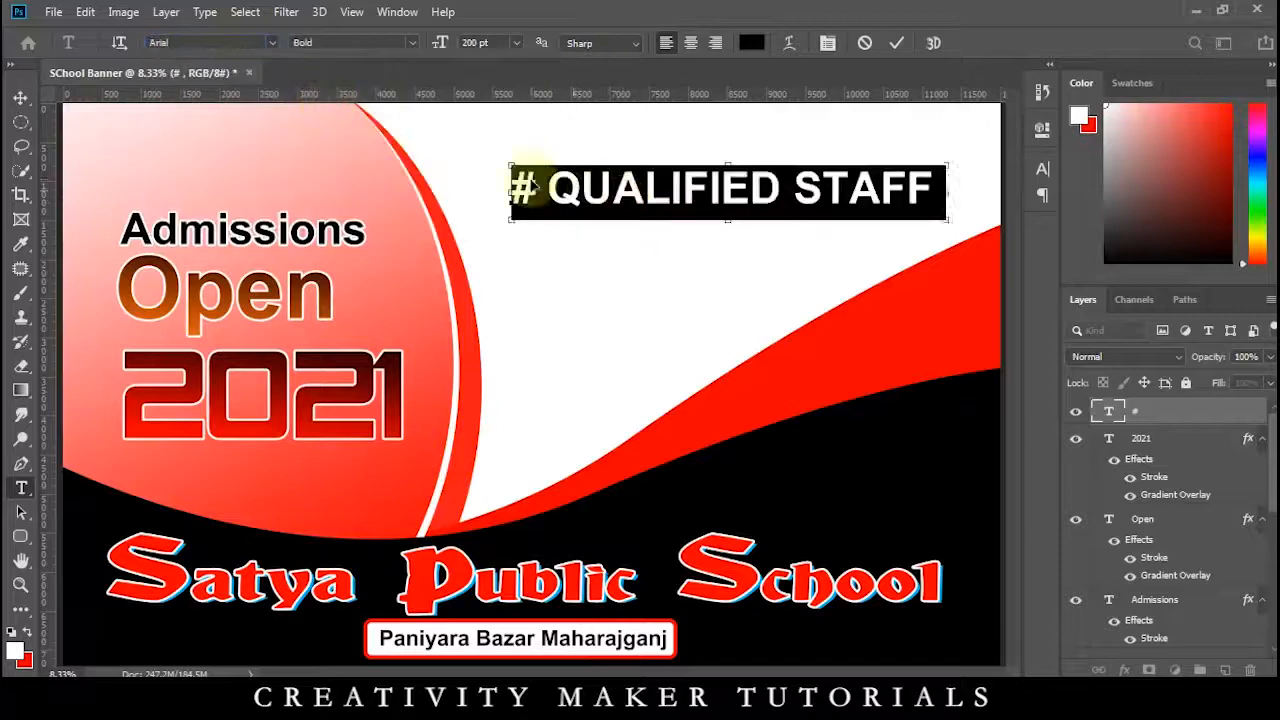
left_click(171, 43)
key("ctrl+v")
key("Return")
left_click(538, 184)
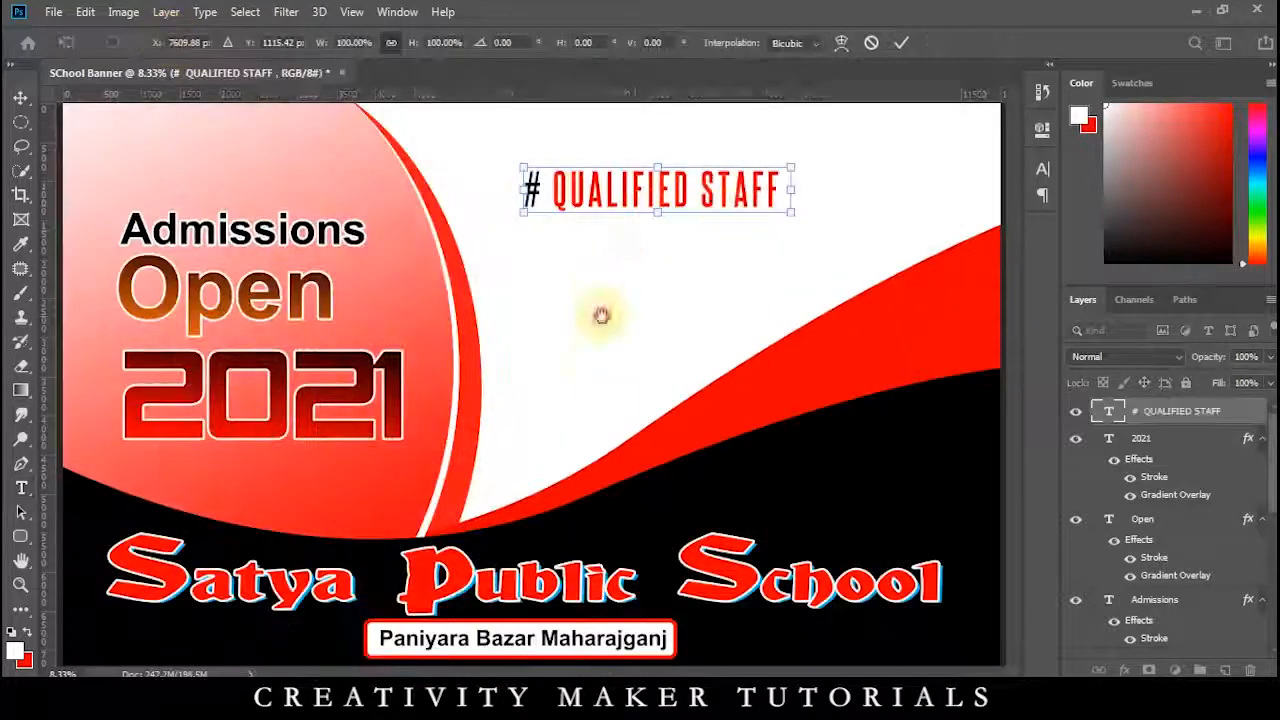
Stretch the "# QUALIFIED STAFF" text slightly wider toward the banner's right edge
scroll(595, 288, "up", 3)
left_click_drag(599, 363, 580, 311)
left_click_drag(893, 314, 945, 290)
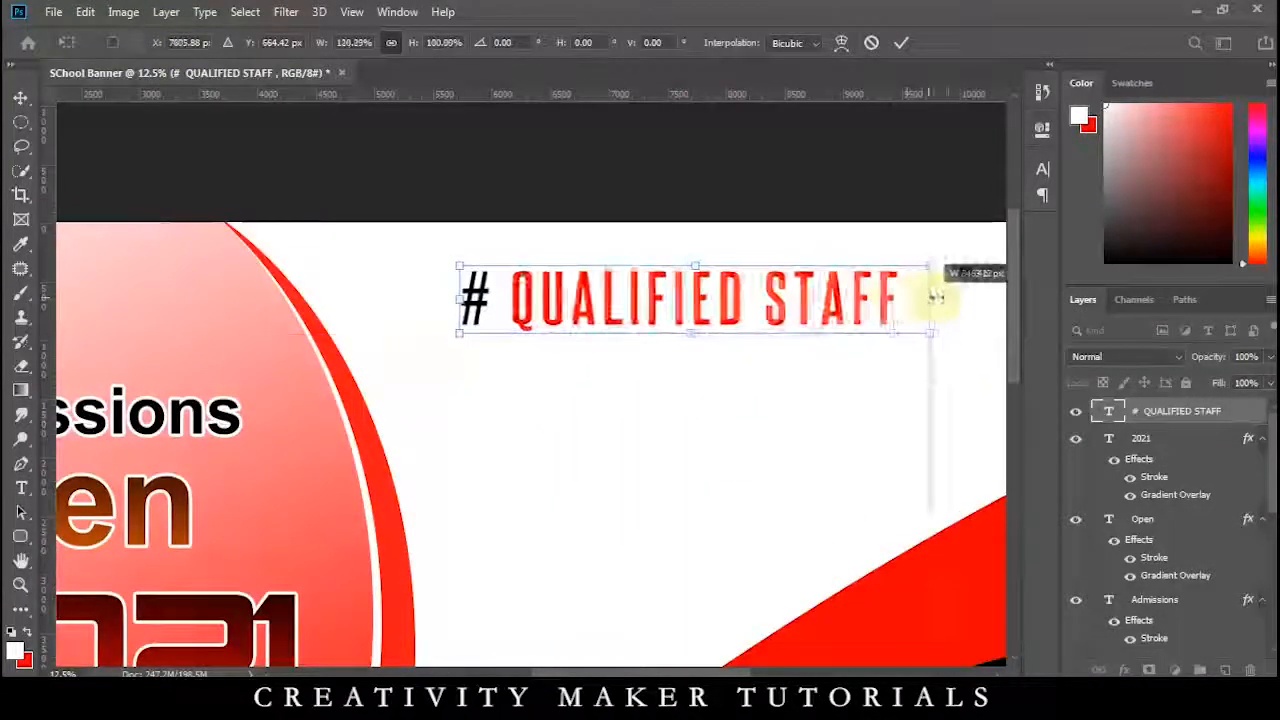
key("Return")
Duplicate the "# QUALIFIED STAFF" line directly below itself and change the copy's wording to "# AC CLASSES"
left_click_drag(754, 308, 747, 406)
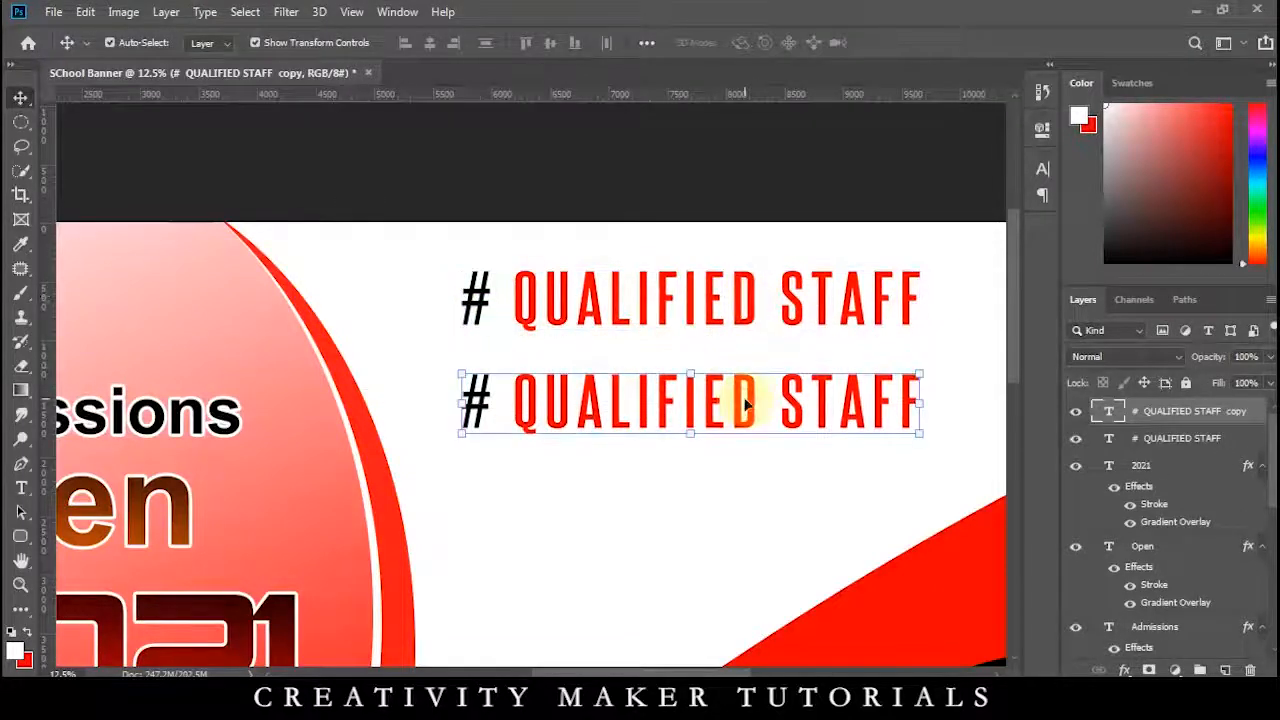
double_click(747, 405)
left_click_drag(514, 408, 951, 419)
type("AC CLASSES")
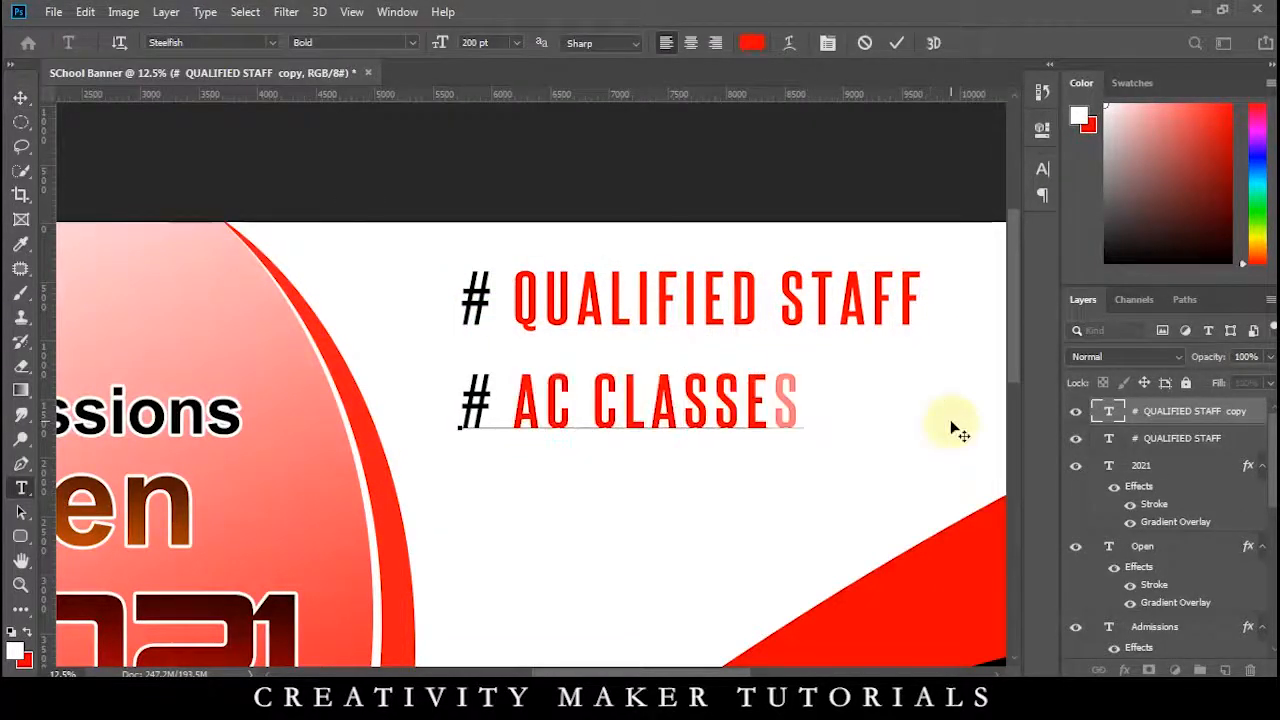
left_click(20, 98)
Duplicate the "# AC CLASSES" line below itself and change the copy to read "# LIBRARRY"
left_click_drag(630, 368, 632, 425)
left_click_drag(608, 468, 610, 499)
double_click(610, 499)
left_click_drag(514, 503, 798, 506)
type("LI")
left_click(20, 98)
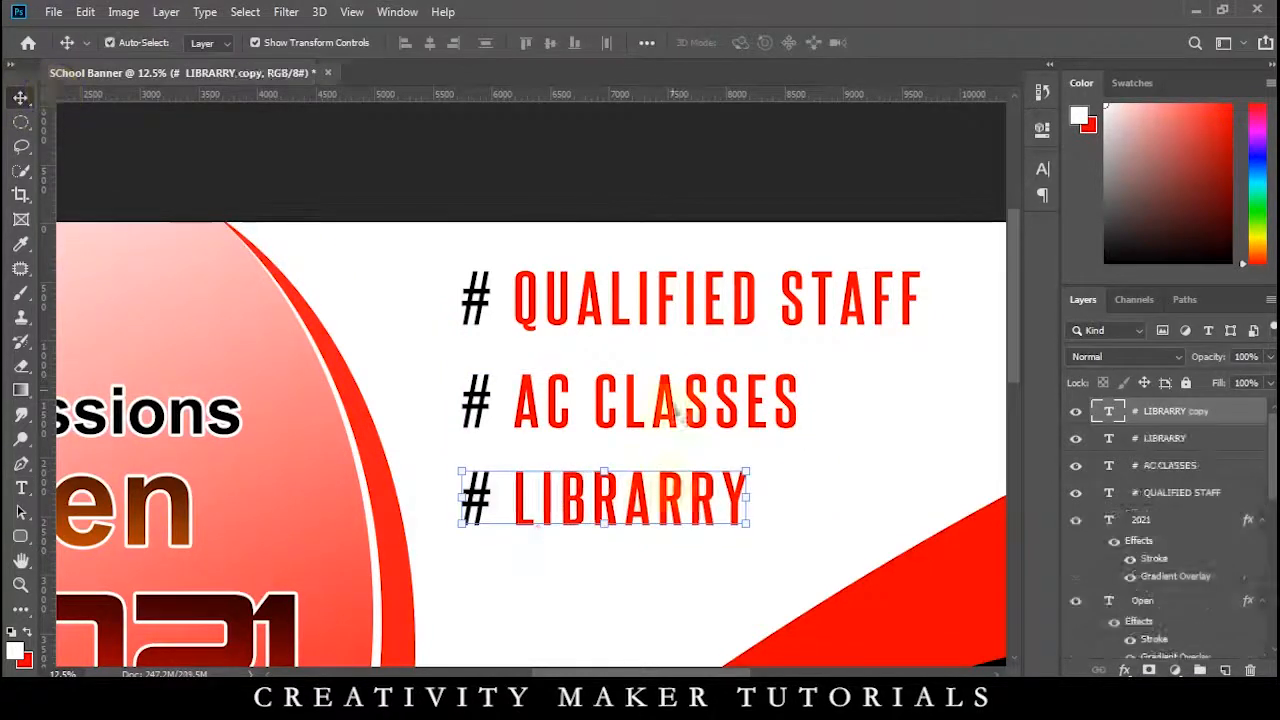
Duplicate the "# LIBRARRY" line below itself and change the copy to read "# PLAY GROUND"
left_click_drag(640, 506, 677, 590)
double_click(677, 590)
type("PLAY GRO")
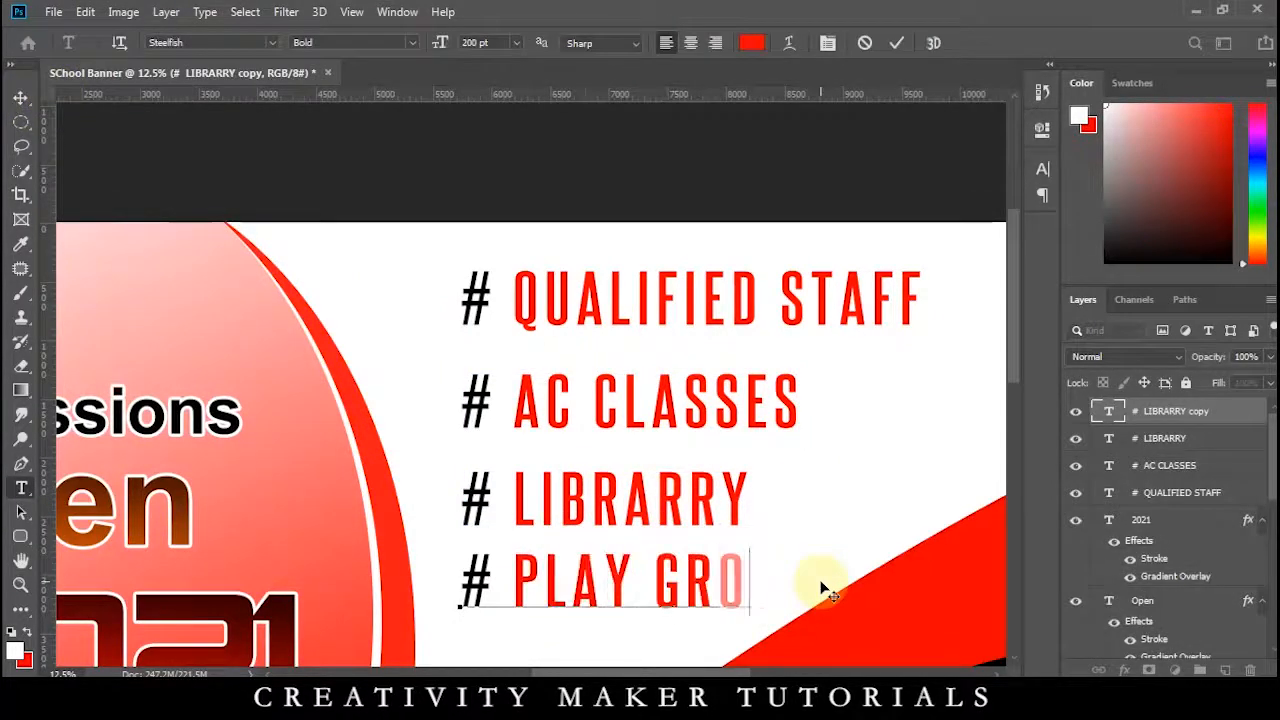
left_click(20, 98)
Move the existing feature lines up closer together, then duplicate the "# PLAY GROUND" line below as "# BUS"
left_click_drag(561, 292, 560, 277)
left_click_drag(563, 380, 558, 344)
left_click_drag(564, 488, 564, 436)
left_click_drag(605, 575, 660, 608)
double_click(660, 608)
type("BUS")
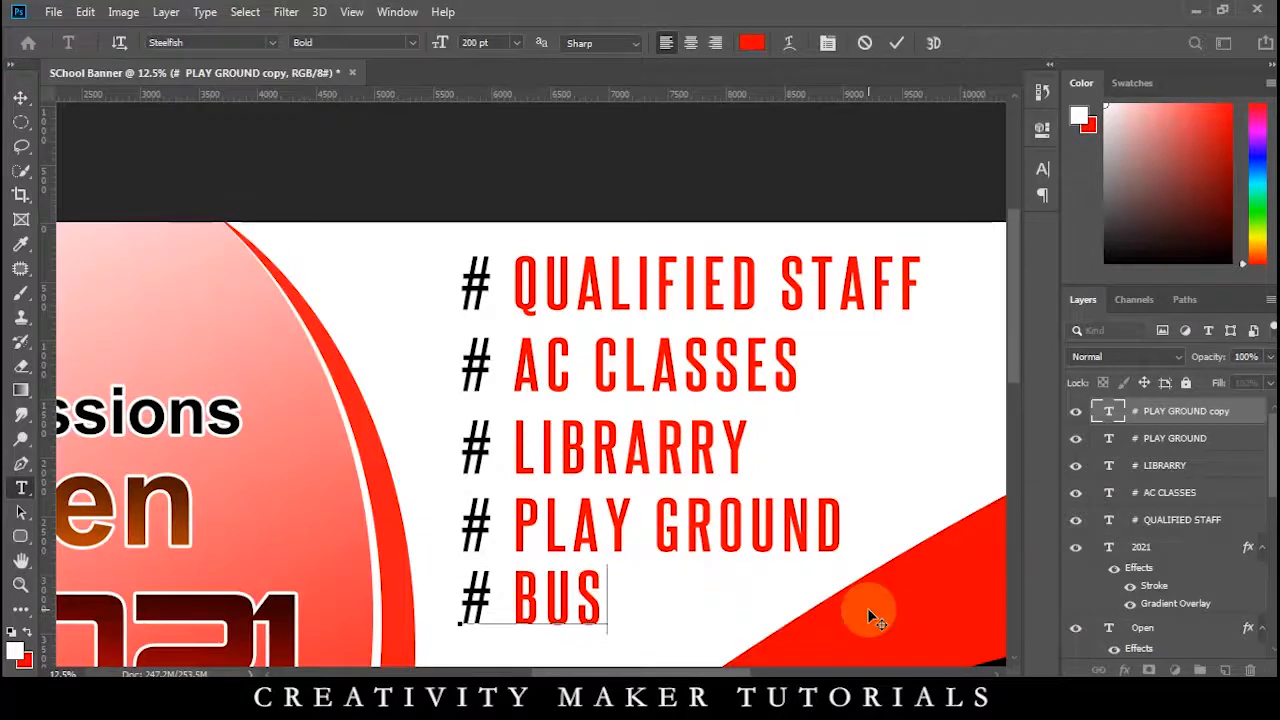
left_click(20, 98)
Spread the five feature lines downward so they are evenly spaced in the white area
key("ctrl+minus")
key("ctrl+minus")
left_click_drag(549, 367, 547, 396)
left_click_drag(602, 328, 600, 352)
left_click_drag(606, 286, 611, 307)
left_click_drag(632, 246, 634, 260)
left_click_drag(630, 208, 630, 217)
left_click_drag(606, 306, 606, 302)
left_click_drag(566, 389, 566, 392)
Give the "# QUALIFIED STAFF" text a stroke and a drop shadow colored #948383 with a size of about 111 px
left_click(603, 208)
double_click(1238, 519)
left_click(602, 577)
left_click_drag(945, 220, 1130, 222)
left_click(1180, 296)
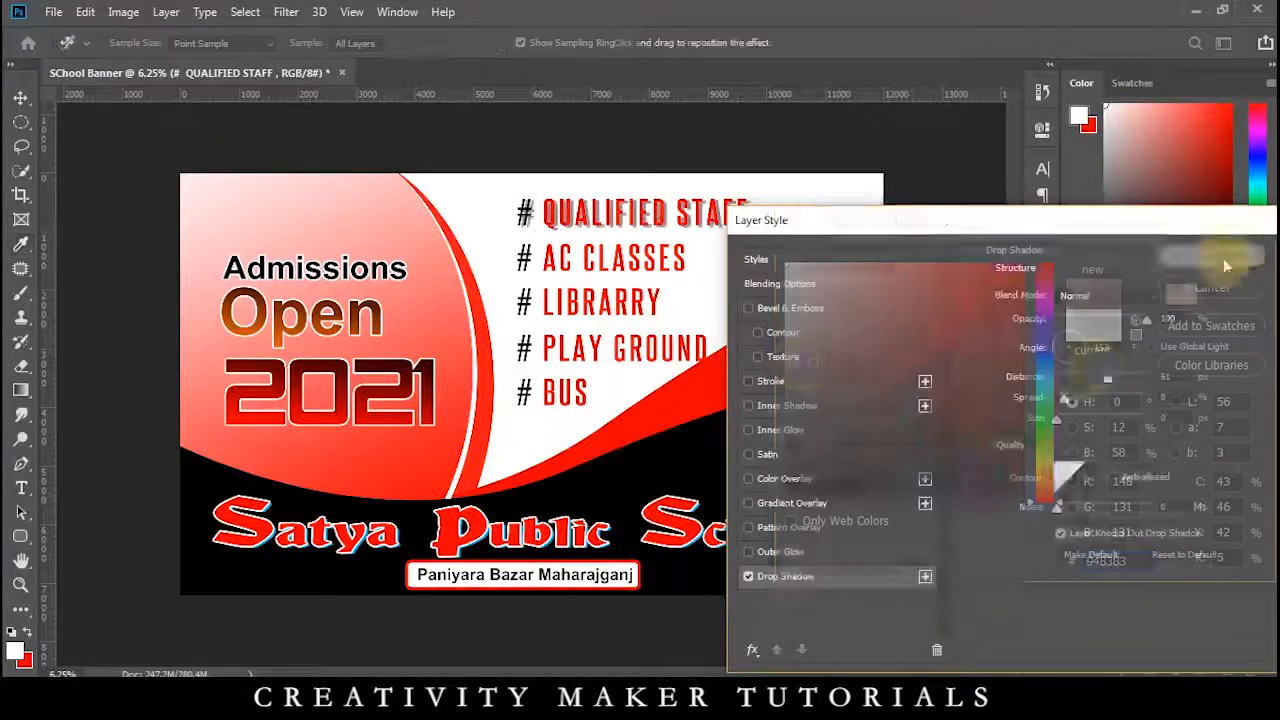
left_click_drag(1057, 418, 1105, 428)
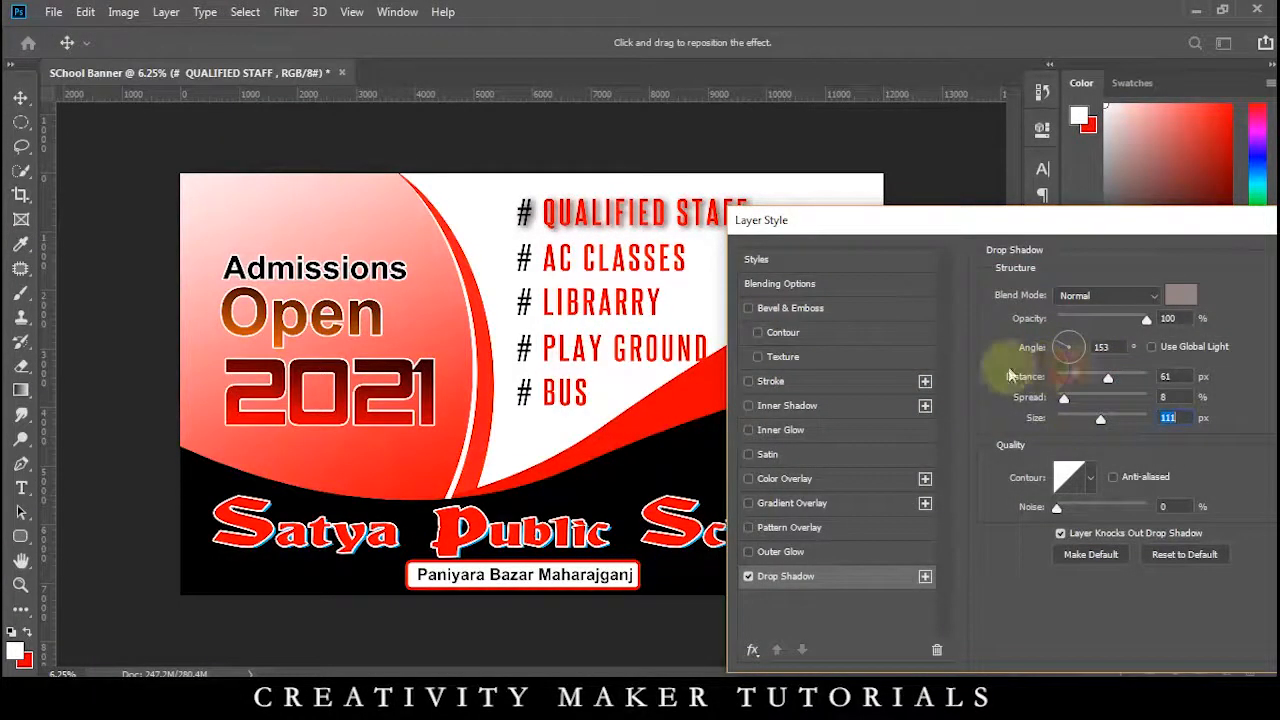
left_click(895, 381)
left_click(1266, 250)
Copy the layer style of "# QUALIFIED STAFF" and paste it onto the "# BUS" and "# PLAY GROUND" text layers
right_click(1173, 521)
left_click(990, 633)
left_click(575, 391)
right_click(1176, 411)
left_click(982, 649)
left_click(562, 347)
right_click(1190, 490)
left_click(985, 649)
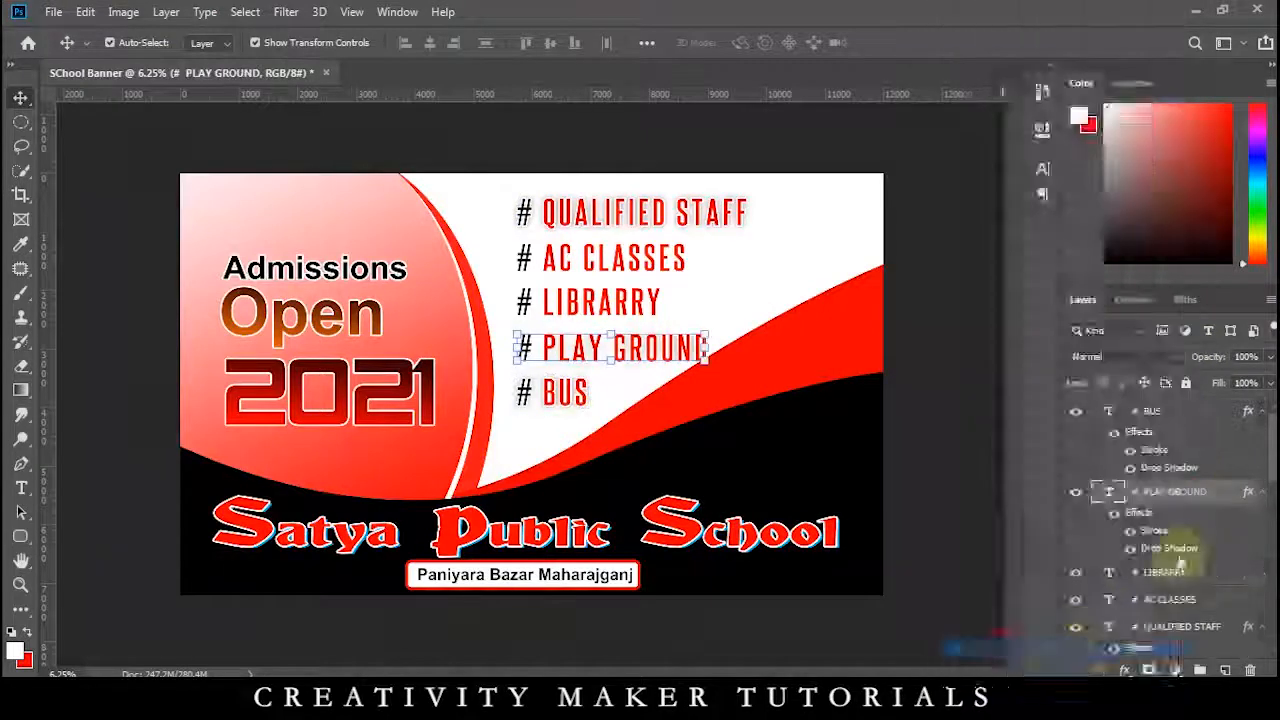
Paste the same copied layer style onto the "# LIBRARRY" and "# AC CLASSES" text layers
right_click(1176, 572)
left_click(982, 649)
scroll(1162, 632, "down", 3)
right_click(1170, 551)
left_click(975, 649)
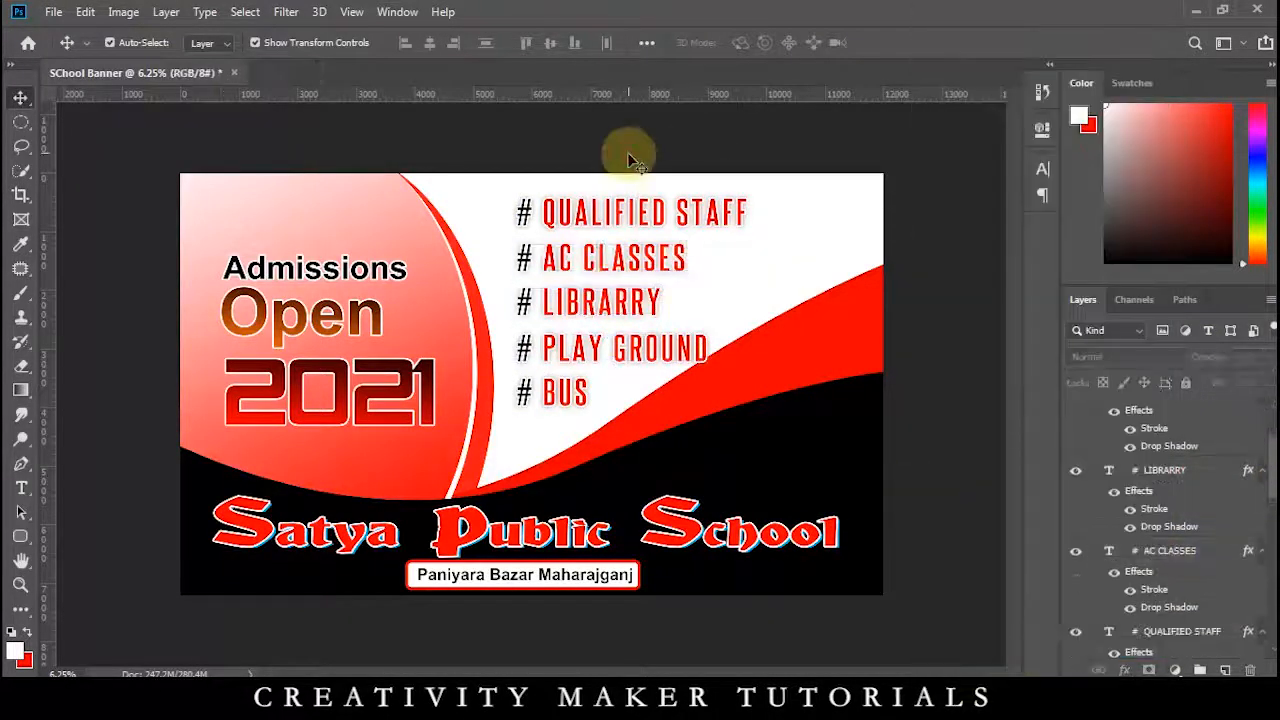
Select all five feature lines together, scale them down slightly, nudge them left and stretch them wider
left_click(628, 212)
left_click_drag(1268, 491, 1268, 447)
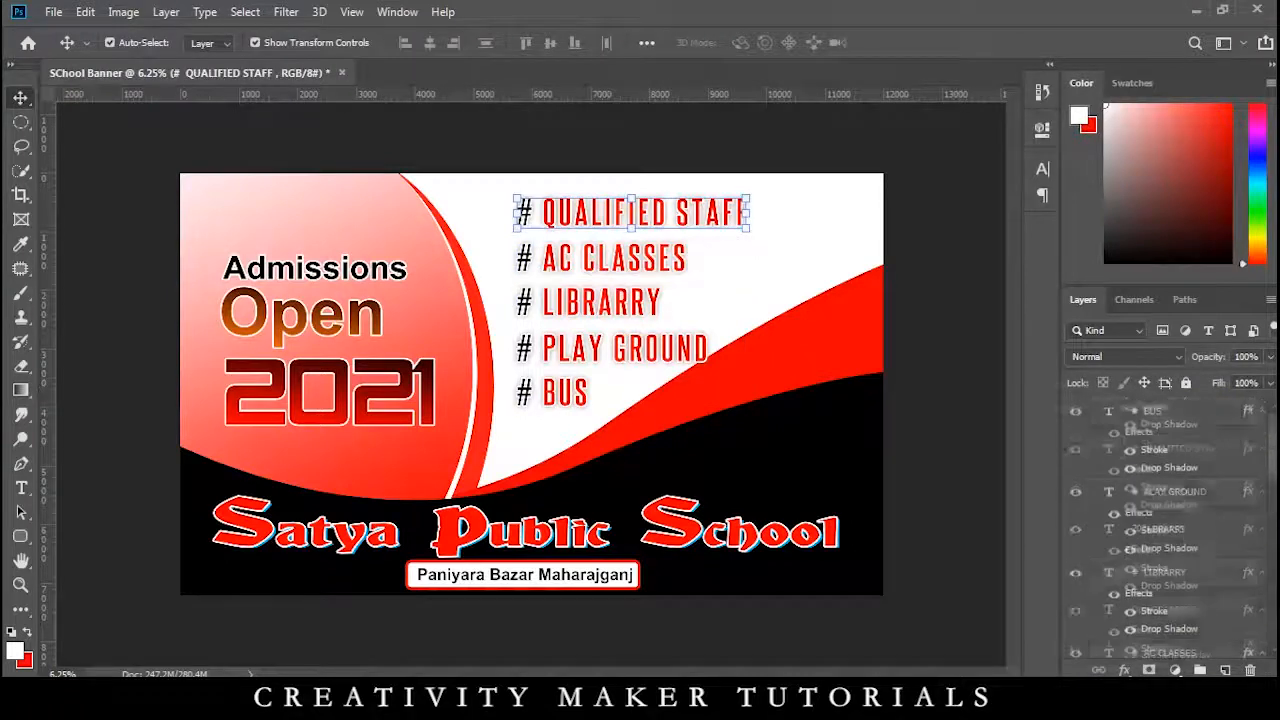
left_click(1178, 411, "shift")
left_click_drag(748, 406, 720, 385)
key("shift+Left")
key("shift+Left")
key("shift+Left")
left_click_drag(692, 302, 748, 302)
key("Return")
left_click(668, 158)
Fine-tune the vertical positions of the individual feature lines to even out their spacing
key("ctrl+minus")
left_click_drag(606, 265, 606, 254)
left_click_drag(558, 372, 557, 388)
left_click(552, 353)
mouse_move(588, 292)
left_mouse_down()
mouse_move(590, 321)
mouse_move(594, 288)
left_mouse_up()
left_click(609, 188)
key("ctrl+minus")
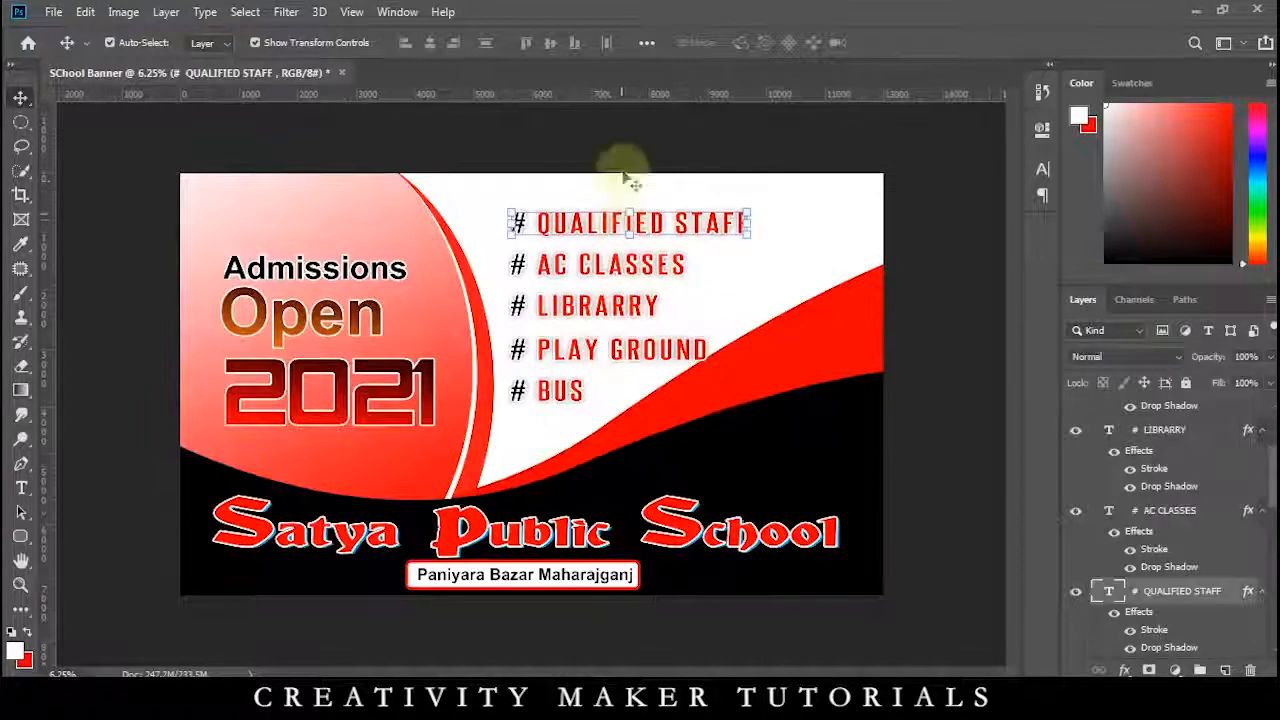
left_click(672, 344)
left_click(608, 144)
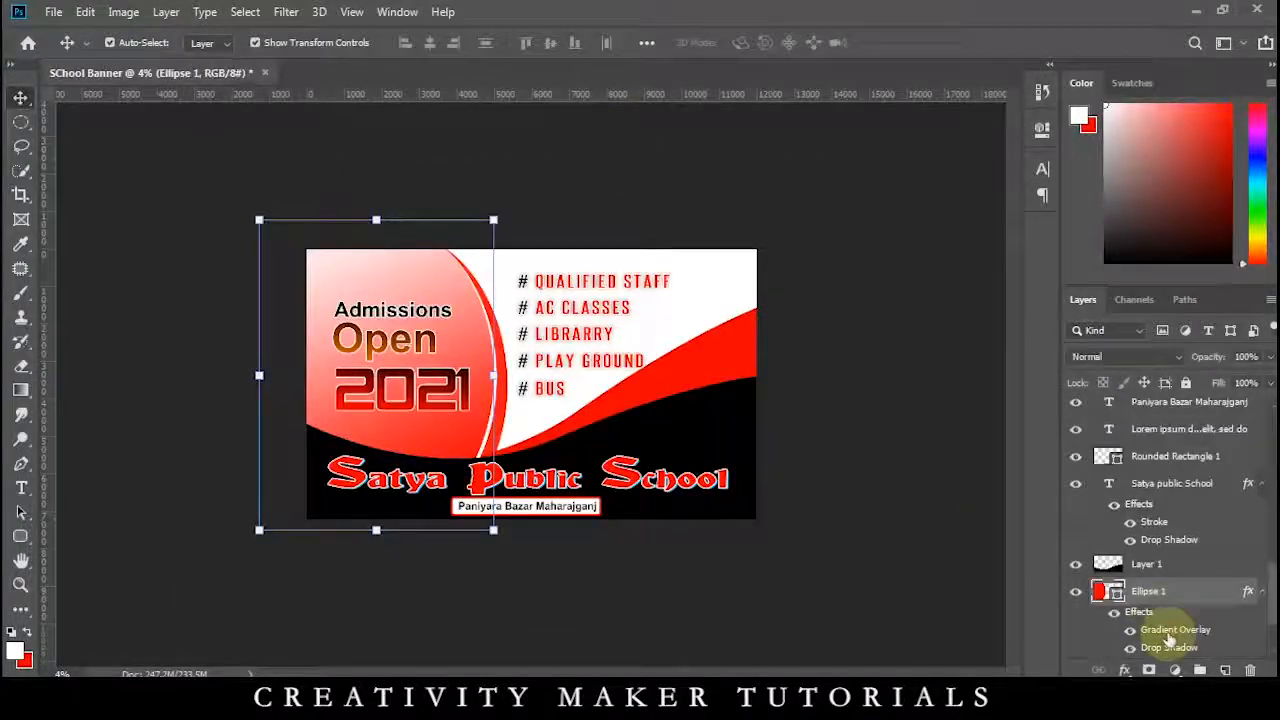
Adjust the scale of the large ellipse's gradient overlay and reposition the gradient within the shape
double_click(1110, 634)
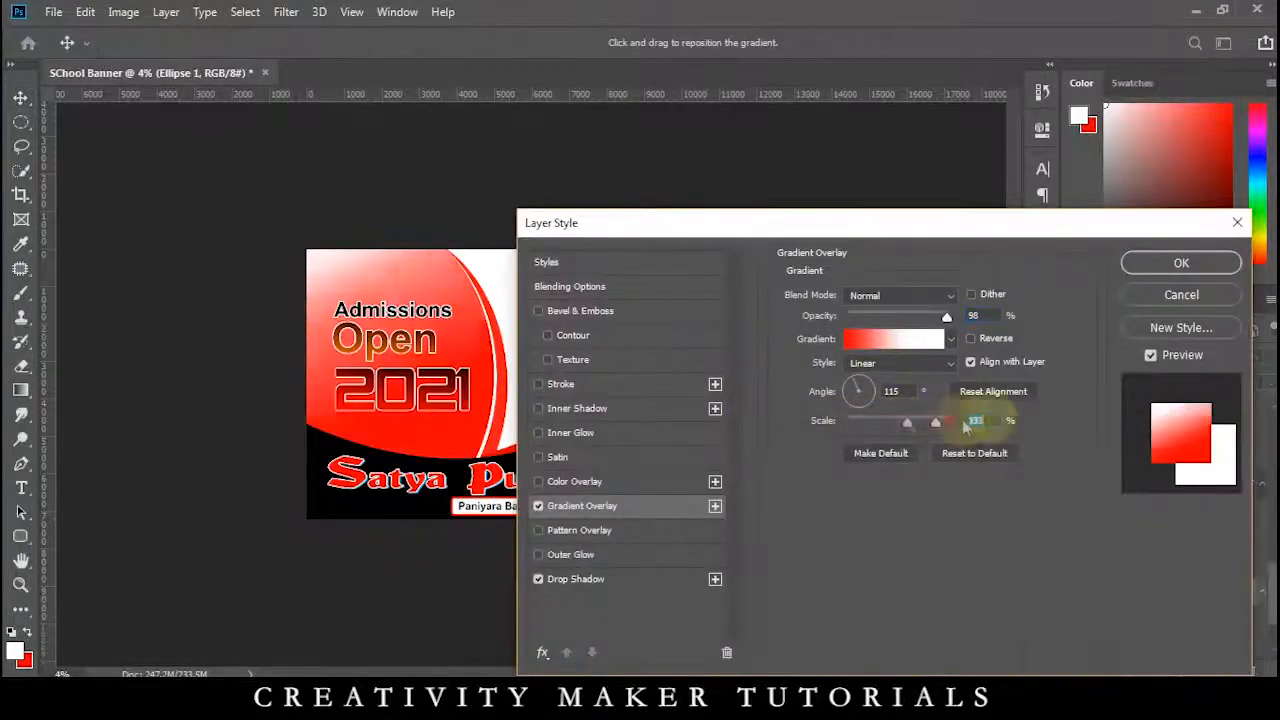
left_click_drag(434, 420, 444, 408)
left_click(1181, 263)
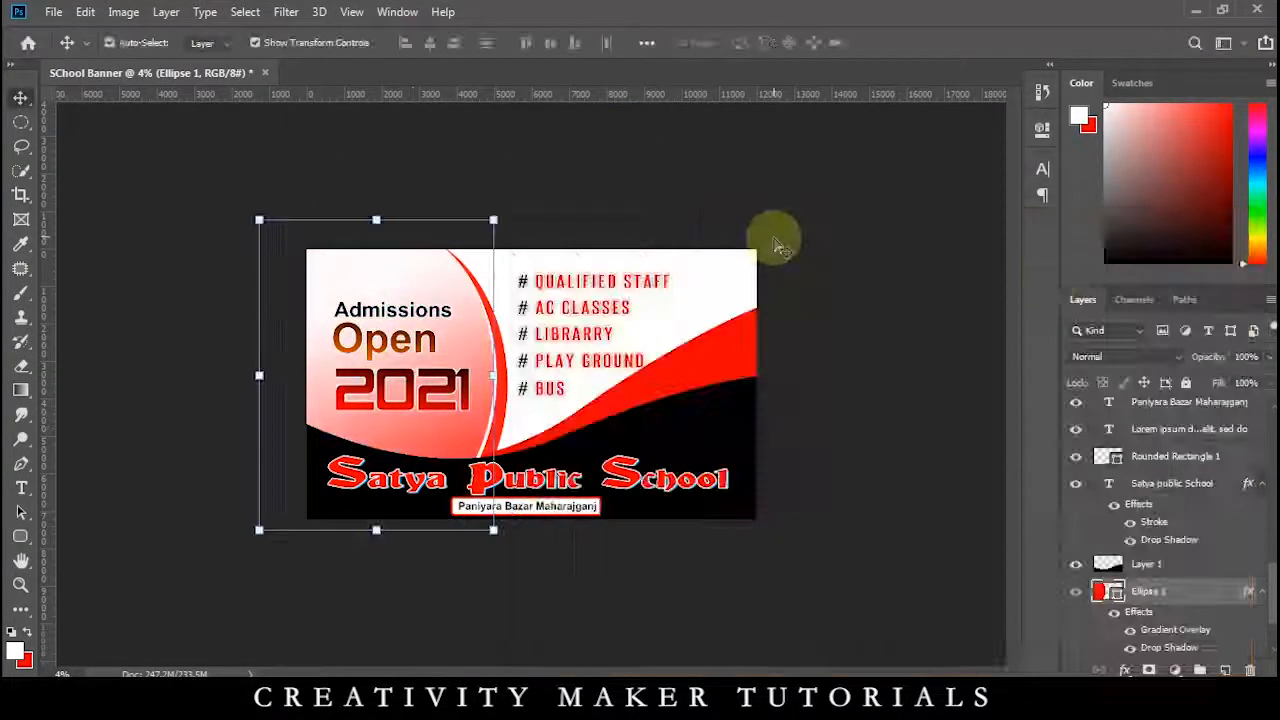
key("ctrl+minus")
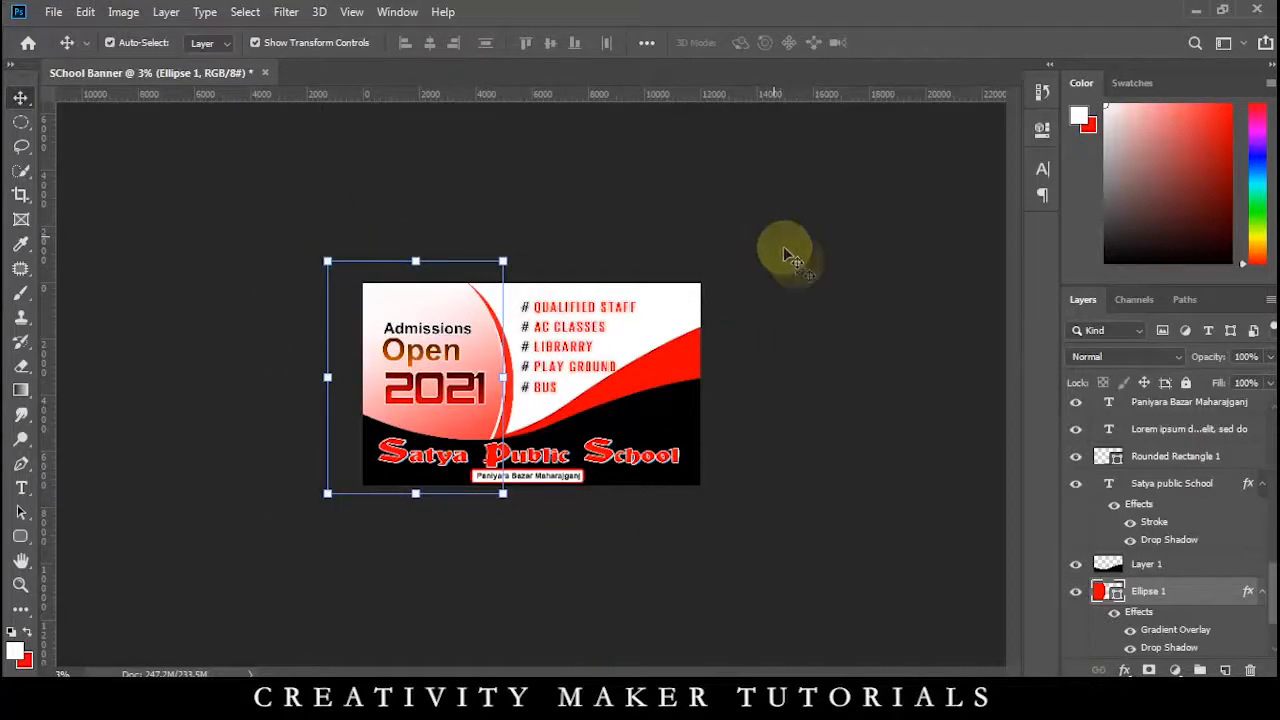